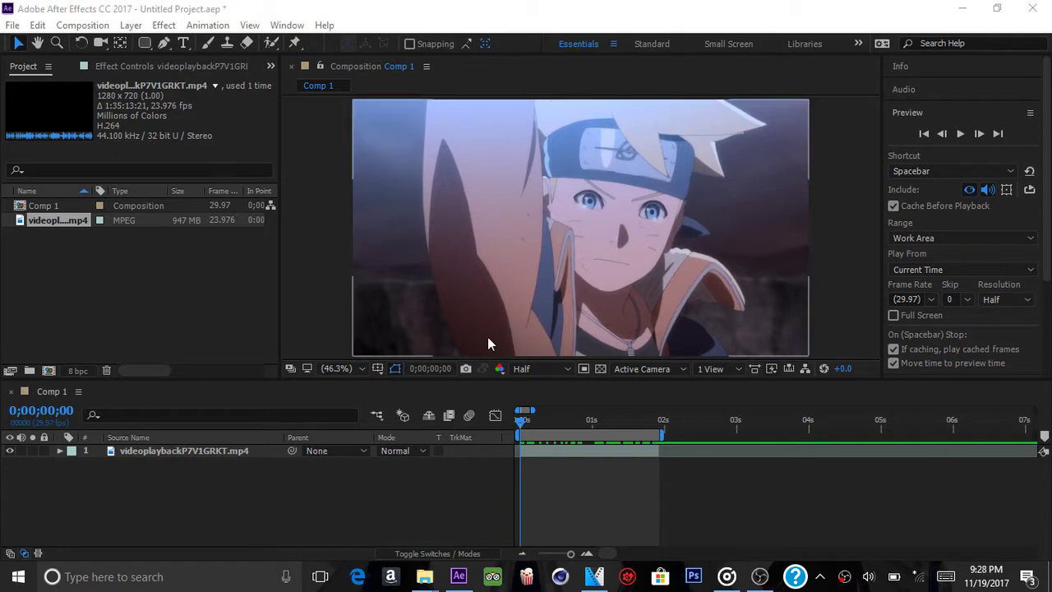
- Scrub through the anime clip's opening frames from the start
{"action": "left_click", "coordinate": [525, 422]}
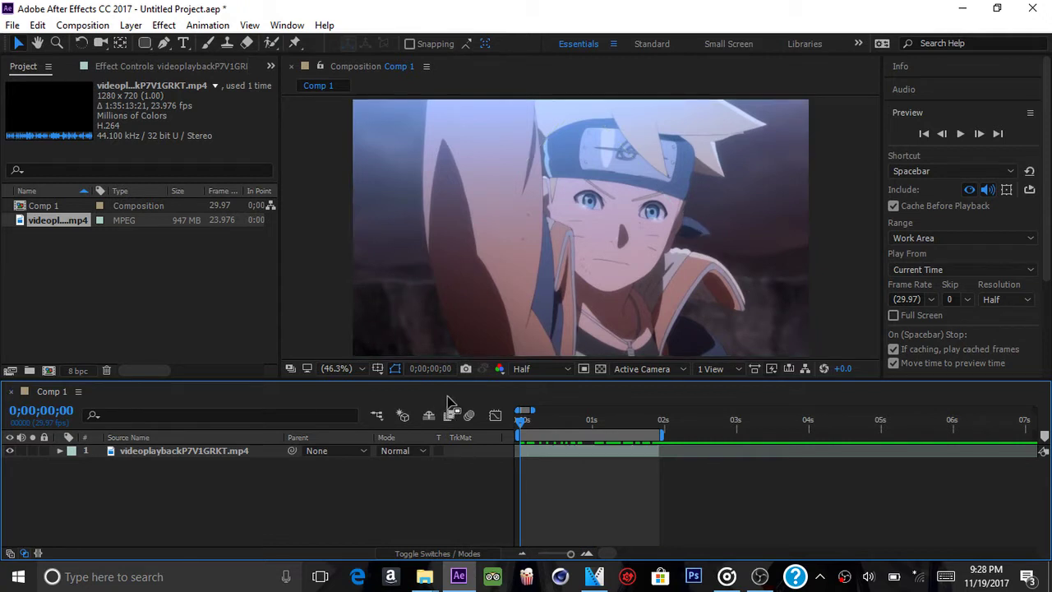
{"action": "left_click_drag", "start_coordinate": [522, 424], "coordinate": [484, 425]}
{"action": "left_click_drag", "start_coordinate": [545, 424], "coordinate": [471, 406]}
- Create a new black solid layer with default settings
{"action": "right_click", "coordinate": [417, 481]}
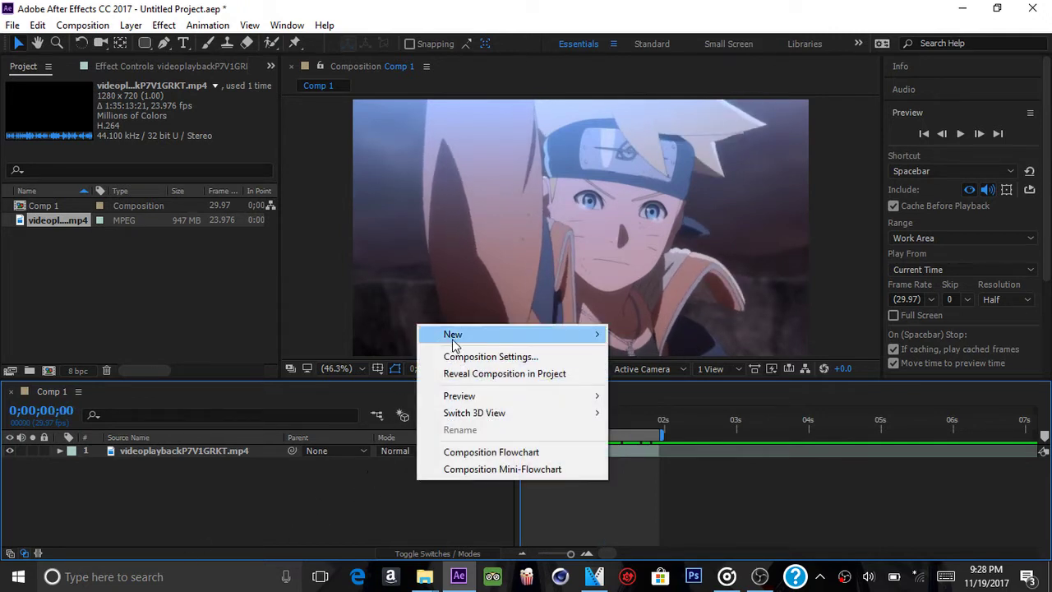
{"action": "mouse_move", "coordinate": [455, 344]}
{"action": "left_click", "coordinate": [304, 374]}
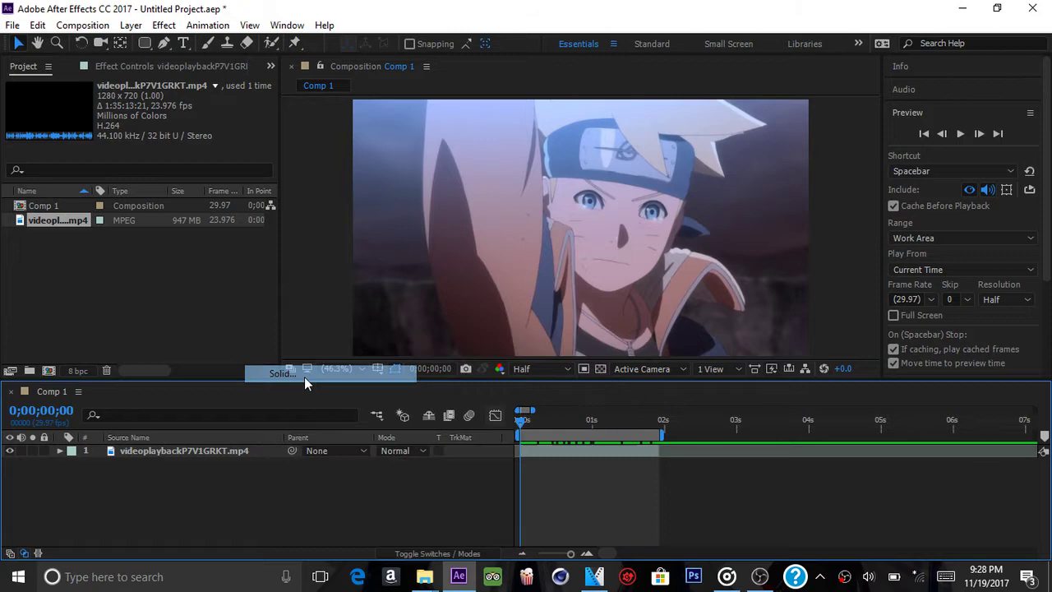
{"action": "left_click", "coordinate": [567, 355]}
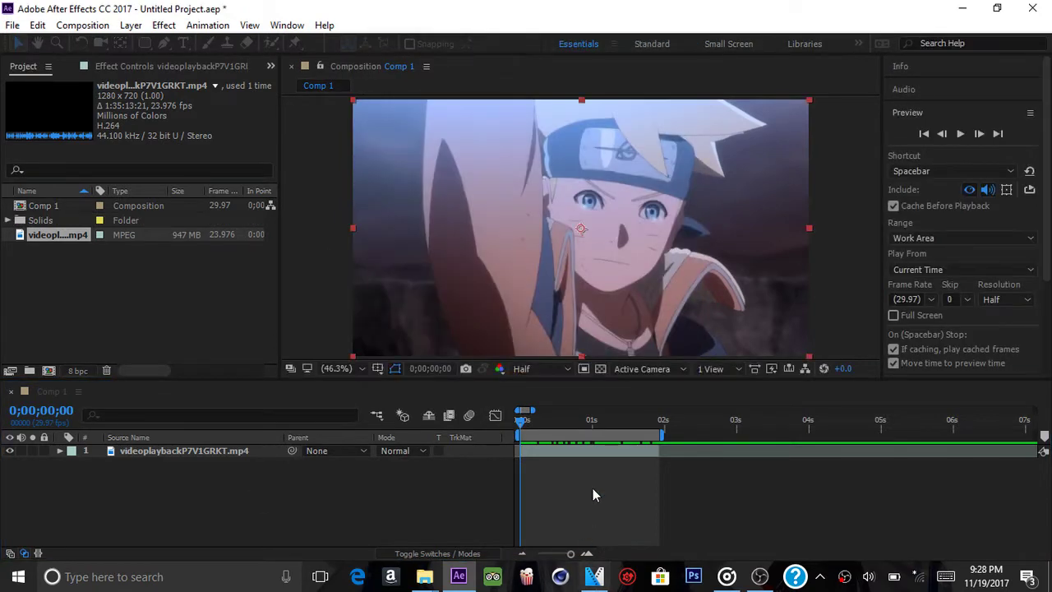
- Search Effects & Presets for 'plexu' and apply Plexus to Black Solid 1
{"action": "left_click", "coordinate": [196, 65]}
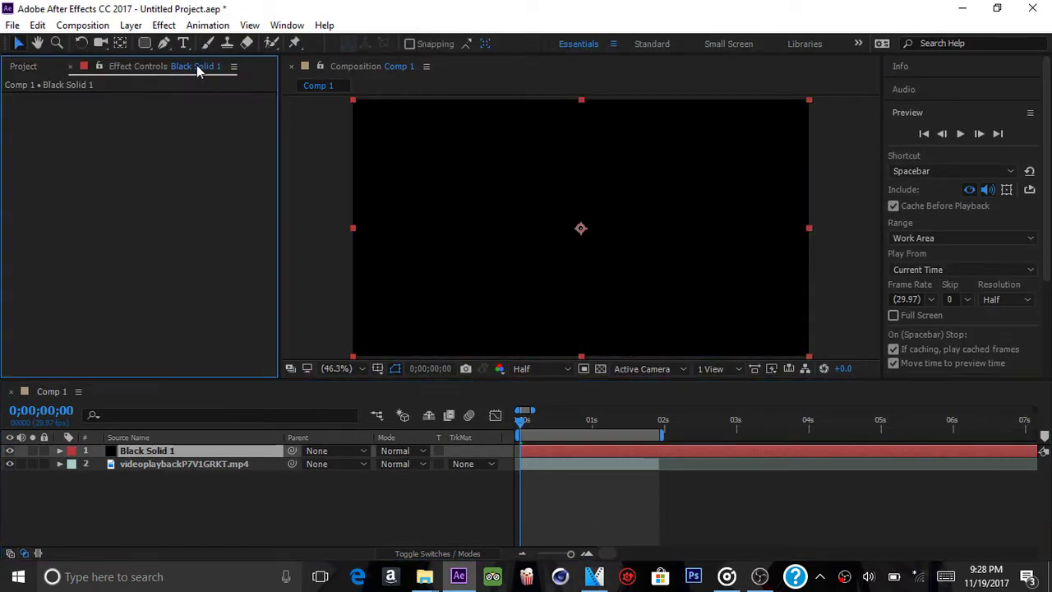
{"action": "left_click", "coordinate": [922, 111]}
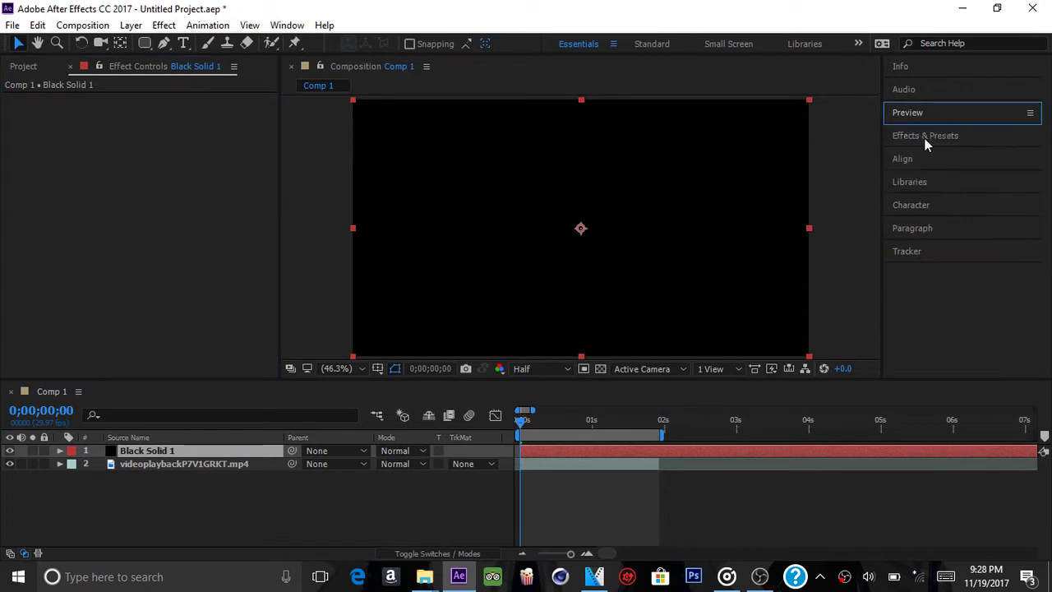
{"action": "left_click", "coordinate": [927, 138]}
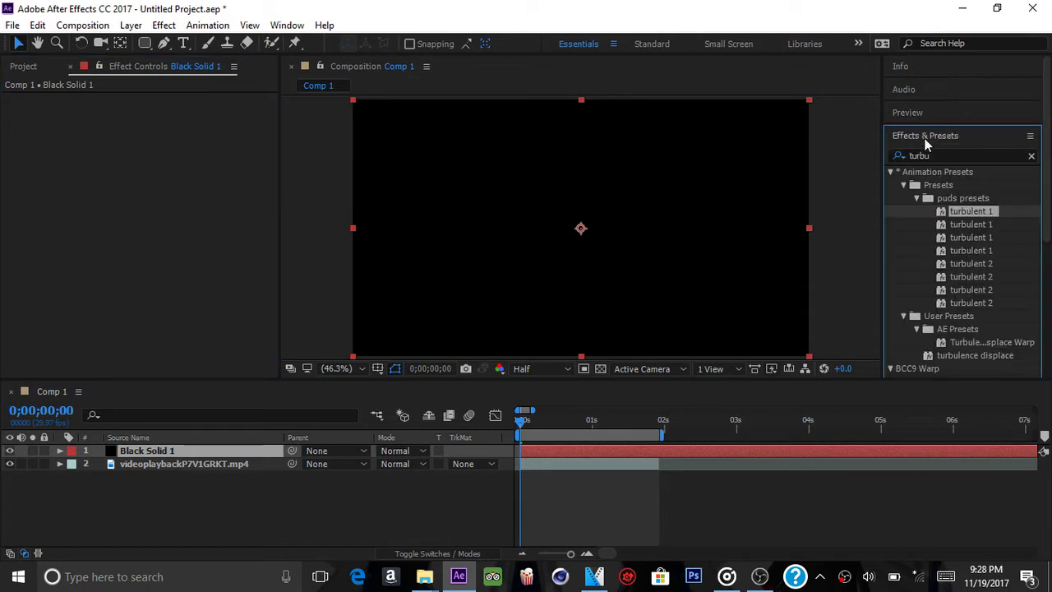
{"action": "left_click", "coordinate": [1032, 156]}
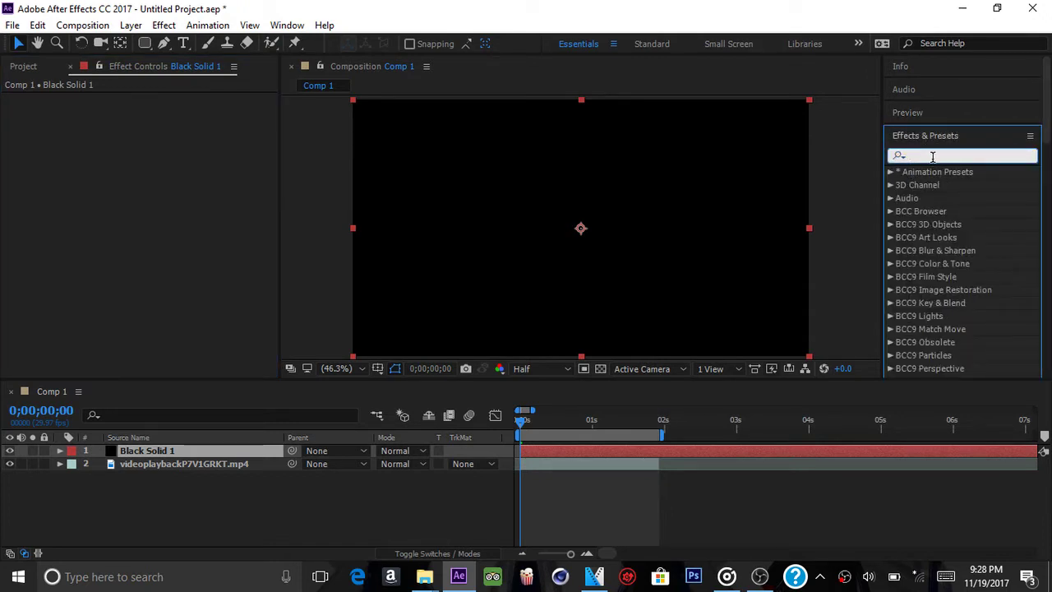
{"action": "left_click", "coordinate": [932, 156]}
{"action": "type", "text": "plexus"}
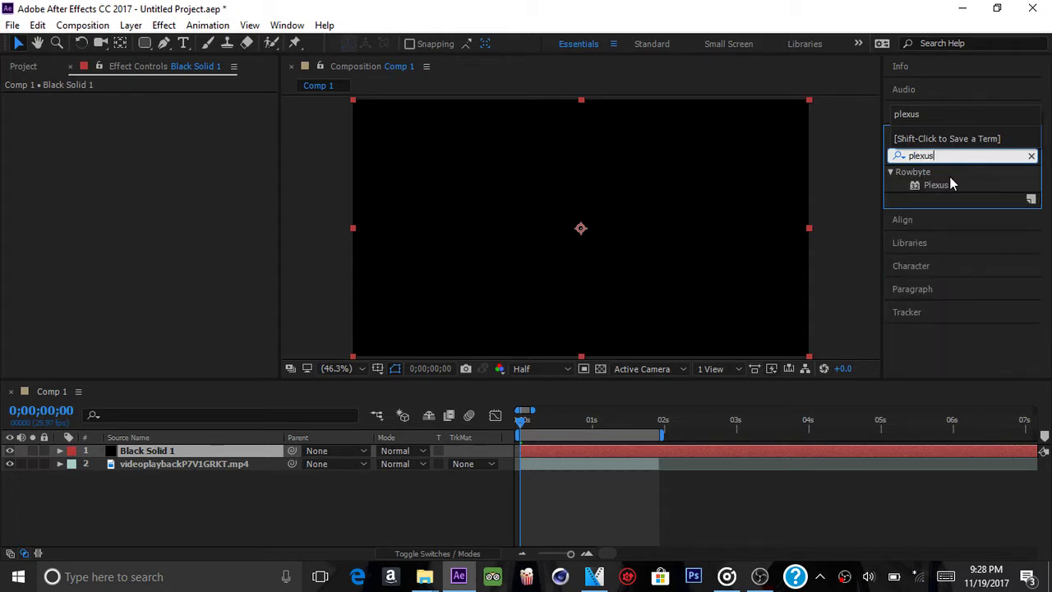
{"action": "left_click_drag", "start_coordinate": [951, 181], "coordinate": [566, 452]}
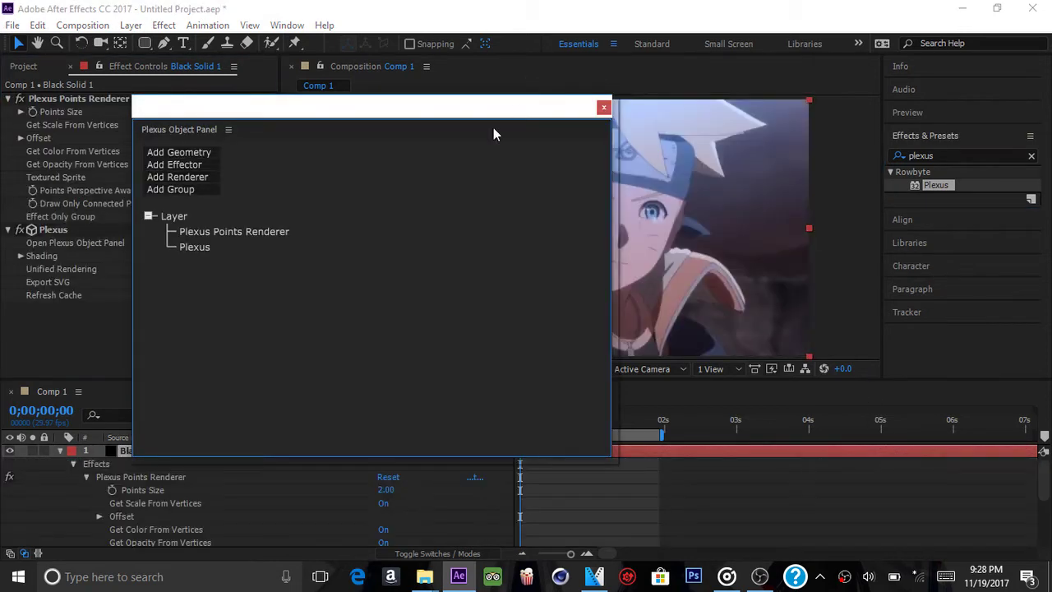
- Add Paths geometry plus Noise and Transform effectors to the Plexus setup
{"action": "left_click_drag", "start_coordinate": [200, 116], "coordinate": [336, 99]}
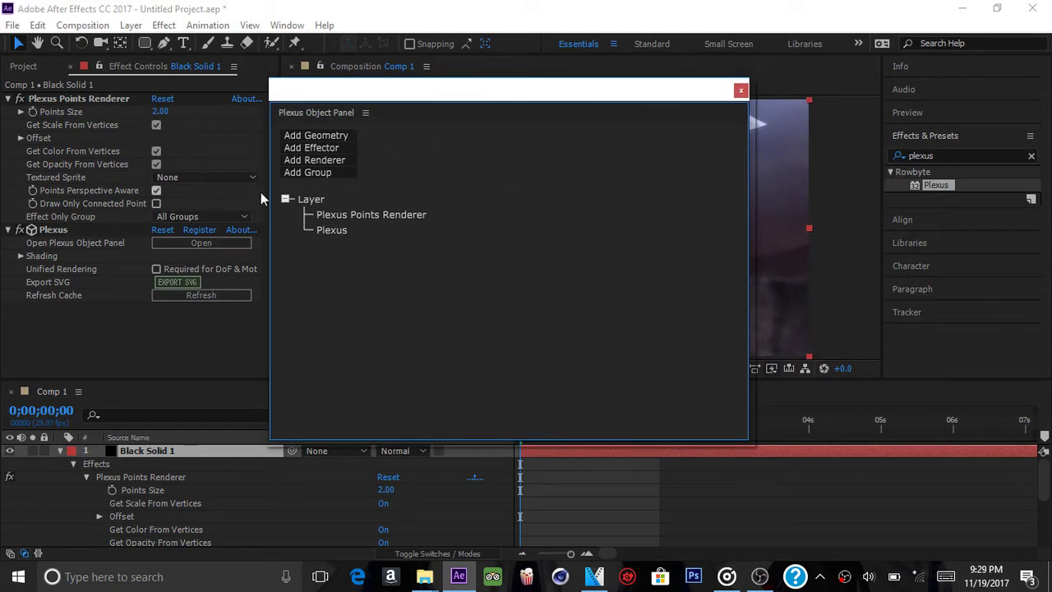
{"action": "left_click", "coordinate": [332, 136]}
{"action": "left_click", "coordinate": [333, 170]}
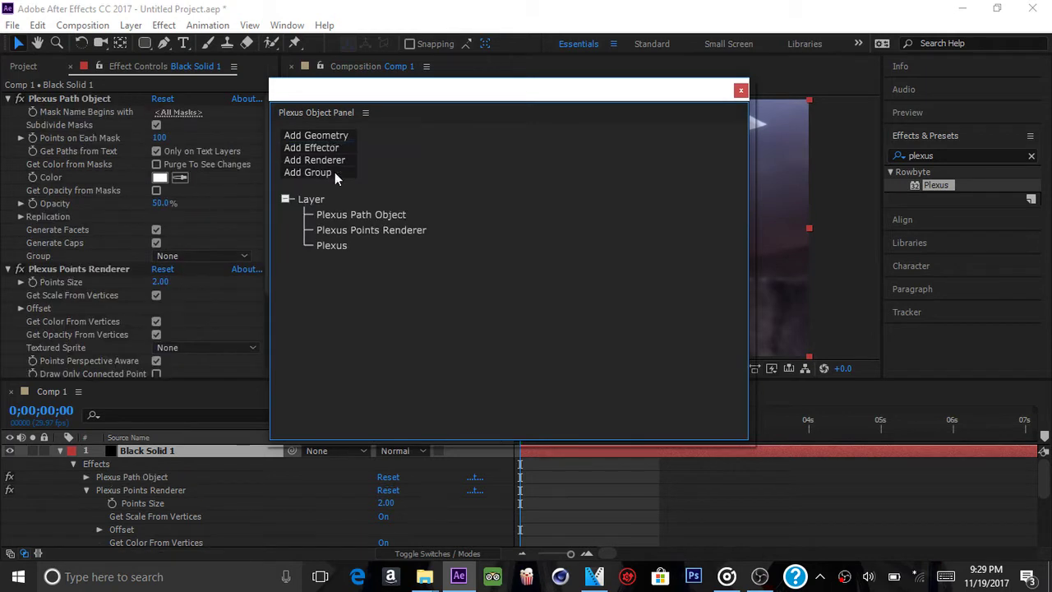
{"action": "left_click", "coordinate": [319, 148]}
{"action": "left_click", "coordinate": [317, 163]}
{"action": "left_click", "coordinate": [320, 148]}
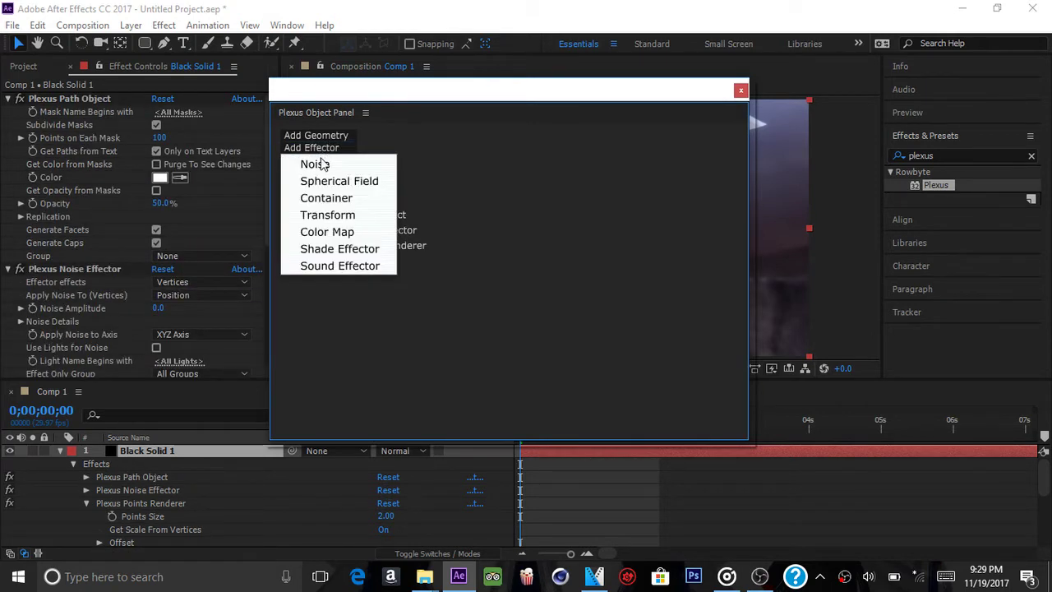
{"action": "left_click", "coordinate": [339, 215]}
- Add a second Points renderer and a Lines renderer, then close the Object Panel
{"action": "left_click", "coordinate": [340, 162]}
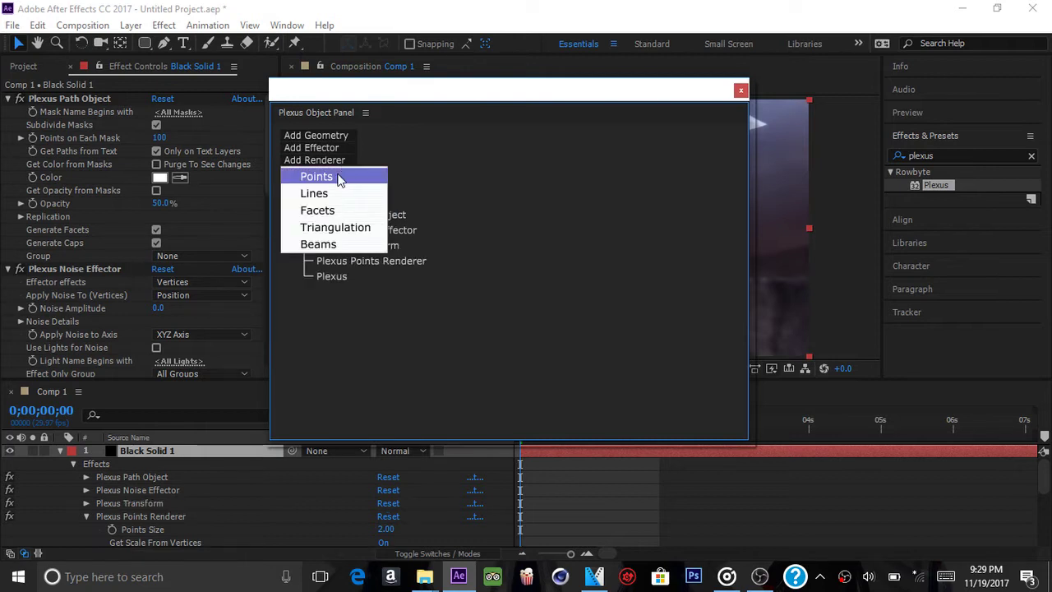
{"action": "left_click", "coordinate": [339, 178]}
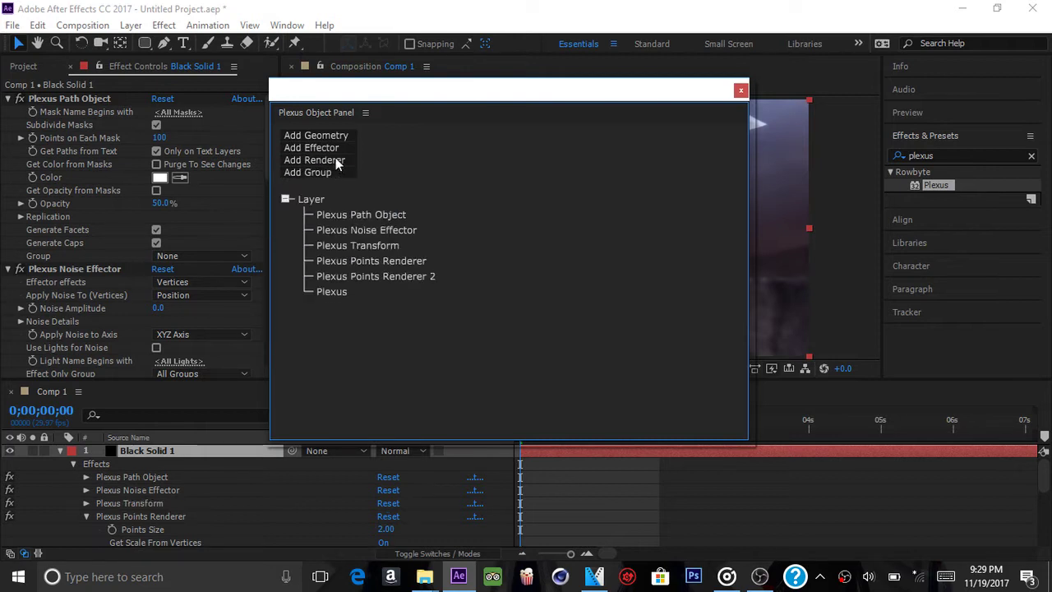
{"action": "left_click", "coordinate": [335, 160]}
{"action": "left_click", "coordinate": [326, 194]}
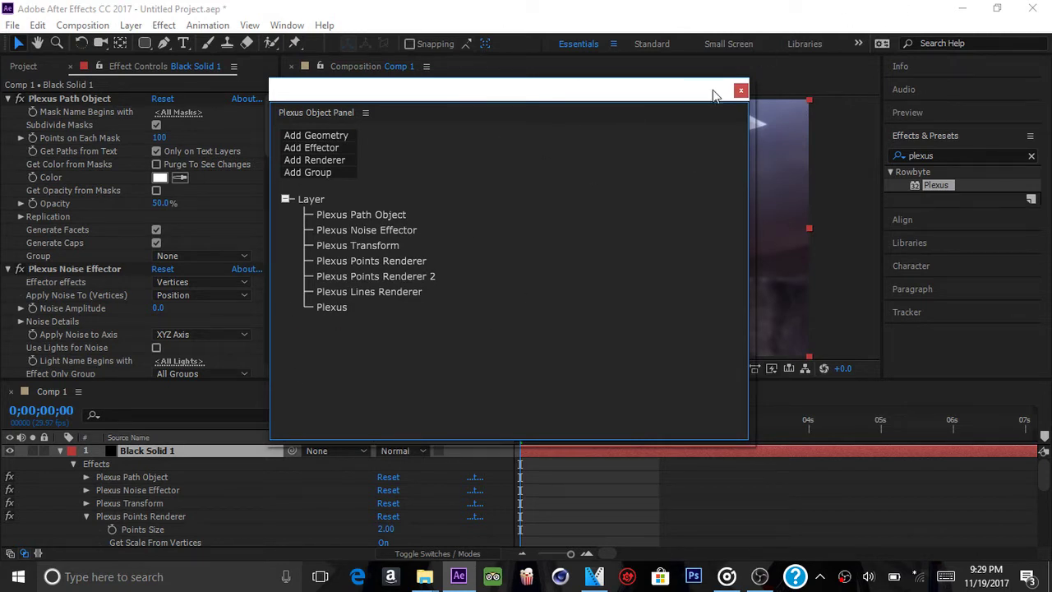
{"action": "left_click", "coordinate": [742, 91]}
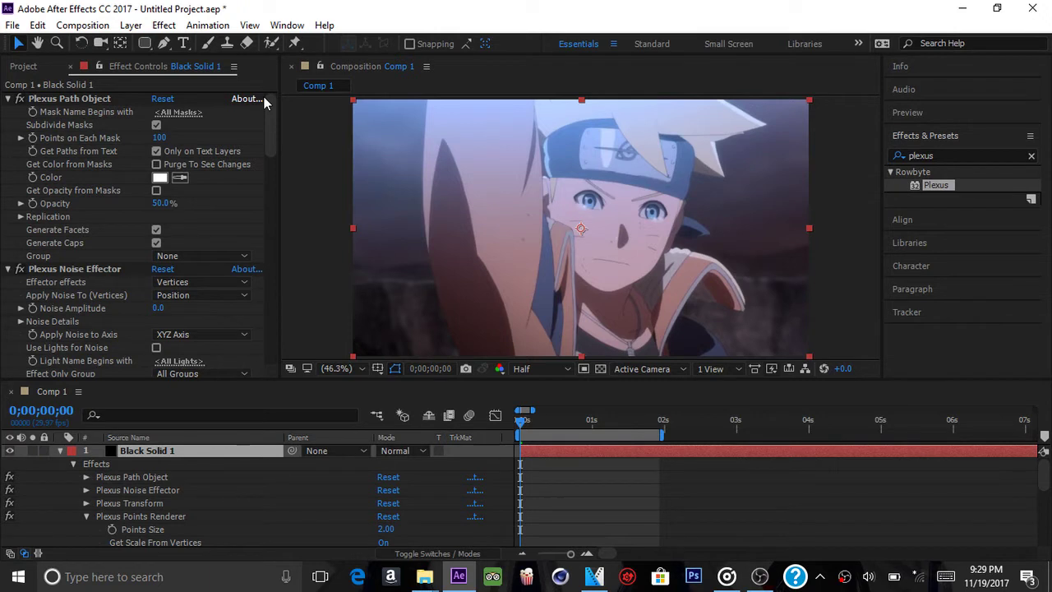
- Draw a rectangle mask just inside the frame edges on Black Solid 1, hiding its outline
{"action": "left_click", "coordinate": [144, 43]}
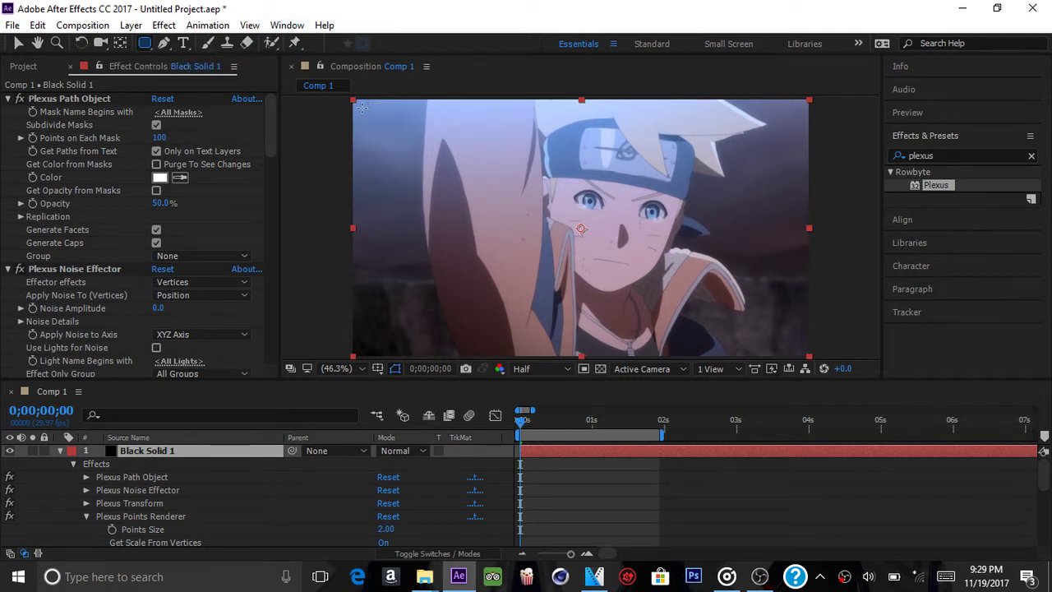
{"action": "left_click_drag", "start_coordinate": [362, 115], "coordinate": [803, 348]}
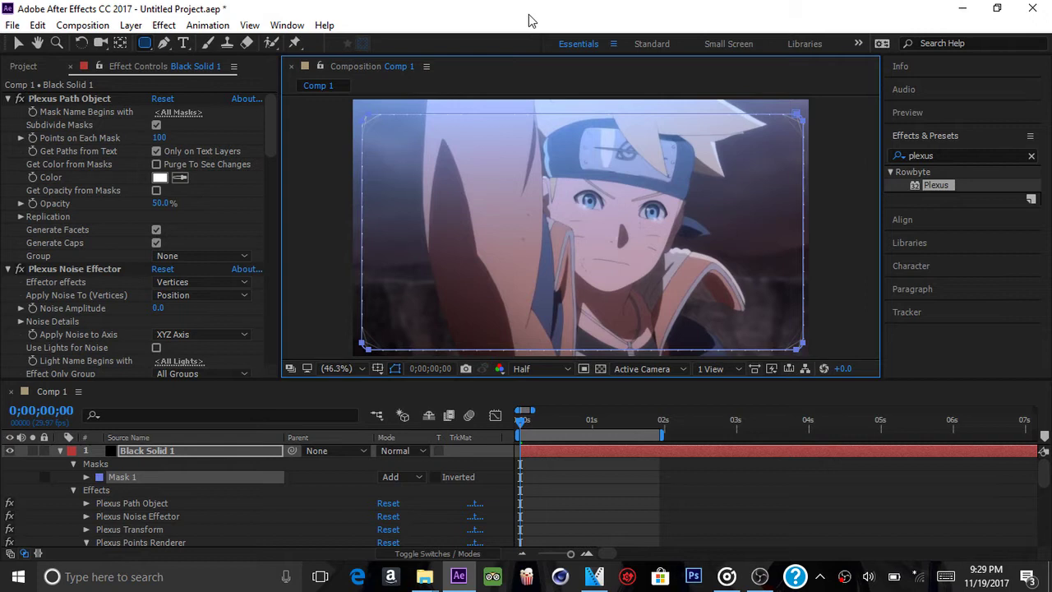
{"action": "left_click", "coordinate": [395, 370]}
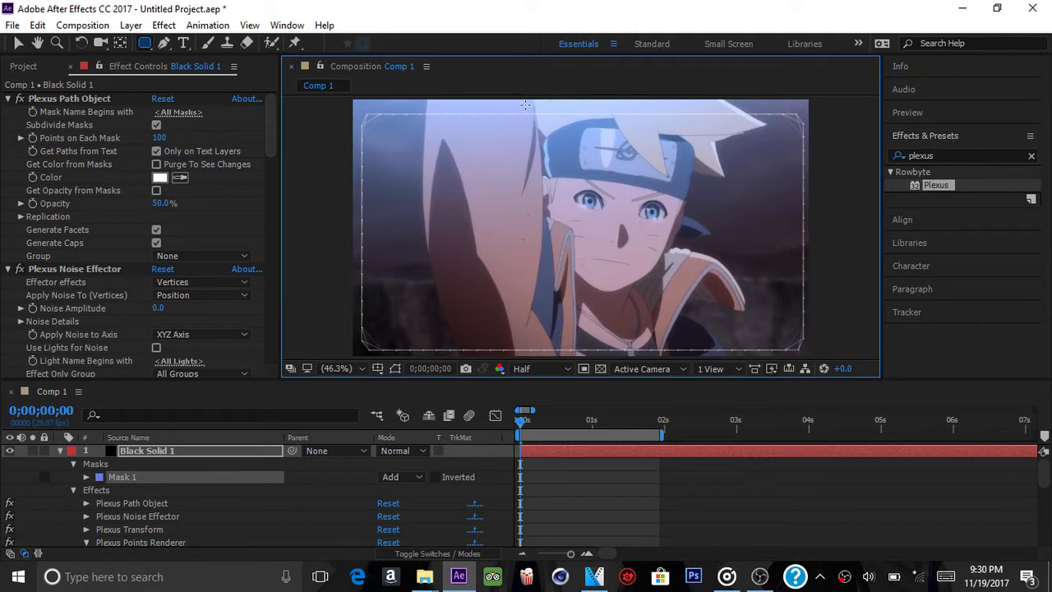
{"action": "left_click", "coordinate": [18, 43]}
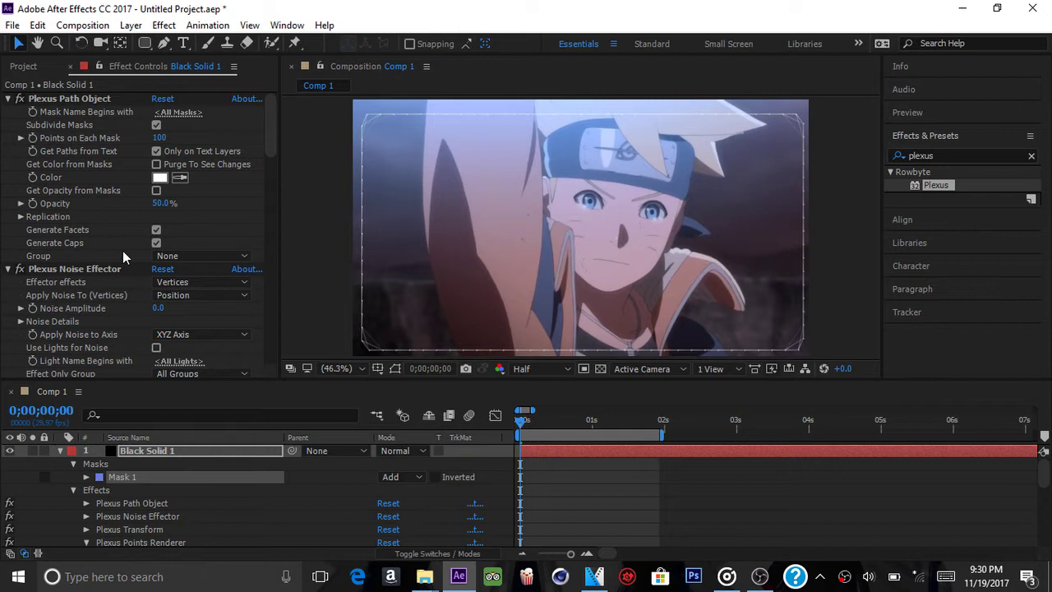
- Set Plexus Noise Amplitude to 510 and Points on Each Mask to 186
{"action": "scroll", "coordinate": [123, 255], "scroll_direction": "down", "scroll_amount": 1}
{"action": "scroll", "coordinate": [76, 233], "scroll_direction": "up", "scroll_amount": 1}
{"action": "scroll", "coordinate": [77, 234], "scroll_direction": "down", "scroll_amount": 1}
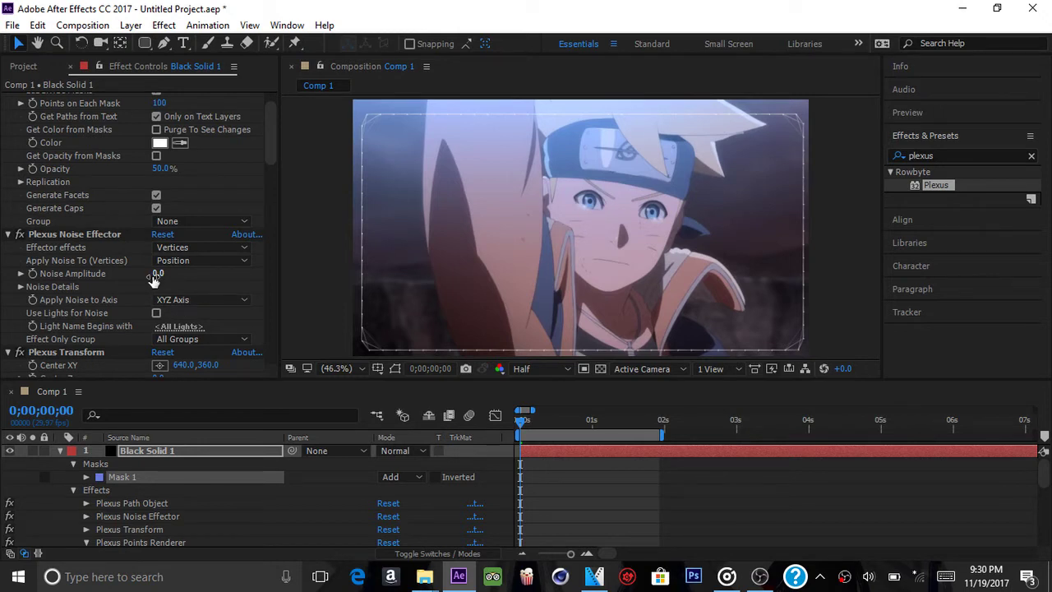
{"action": "left_click_drag", "start_coordinate": [152, 276], "coordinate": [516, 255]}
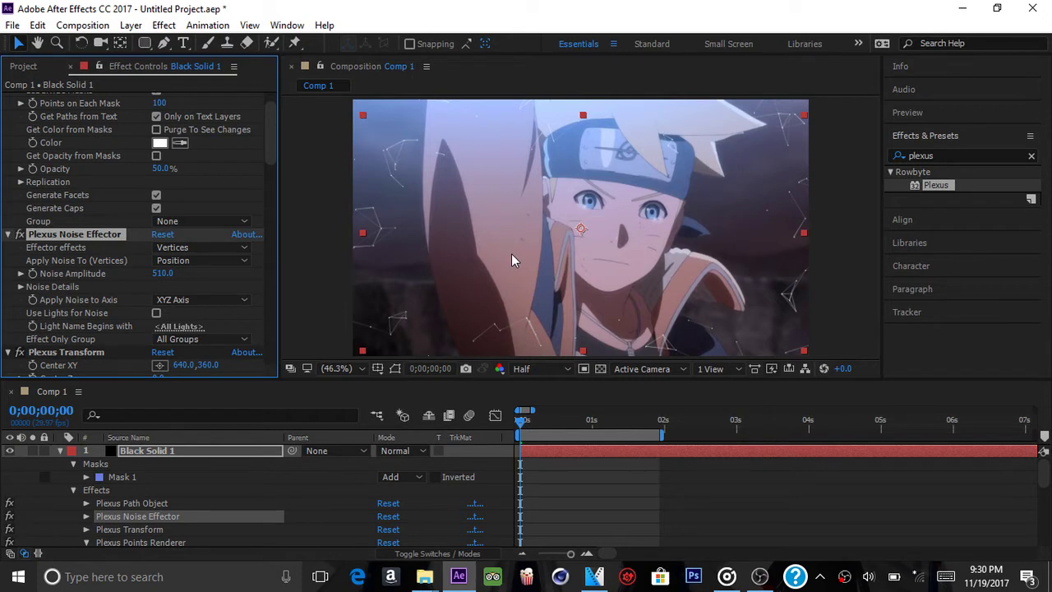
{"action": "scroll", "coordinate": [86, 242], "scroll_direction": "up", "scroll_amount": 1}
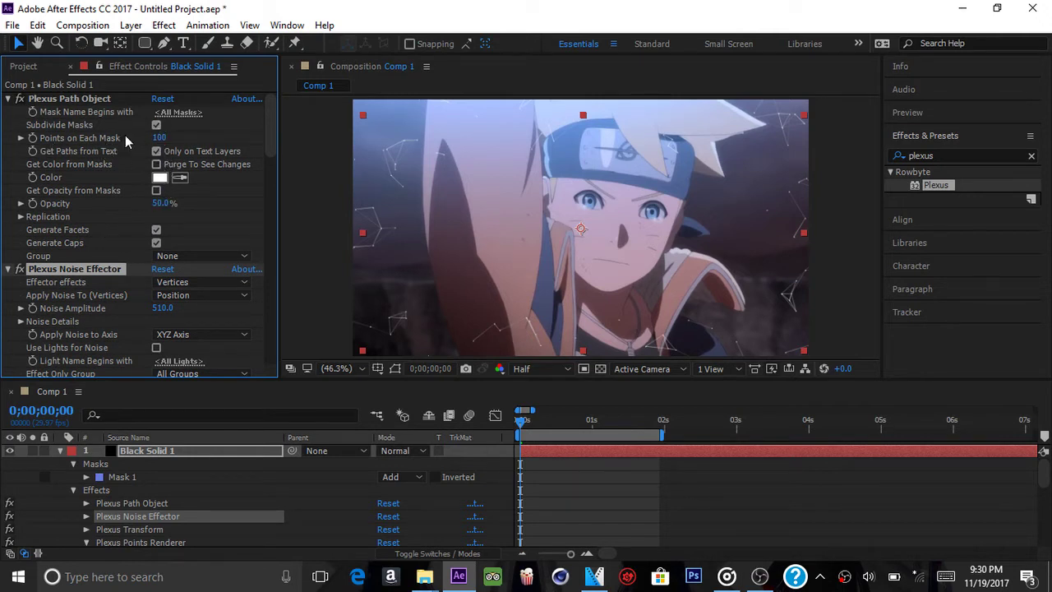
{"action": "left_click_drag", "start_coordinate": [158, 138], "coordinate": [223, 134]}
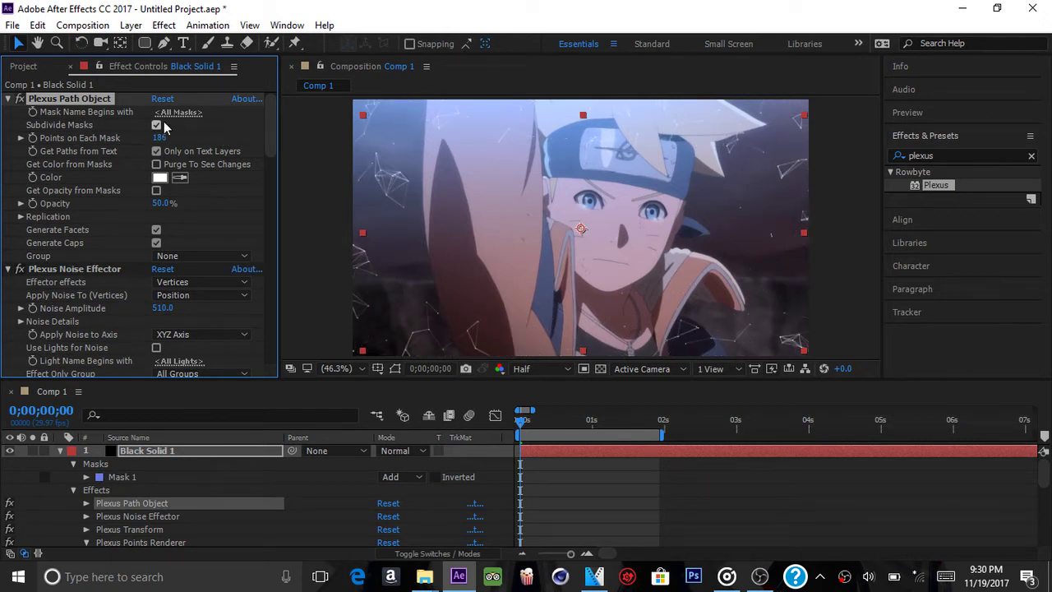
- Set the Plexus colour to light cyan 89EAFF
{"action": "left_click", "coordinate": [59, 450]}
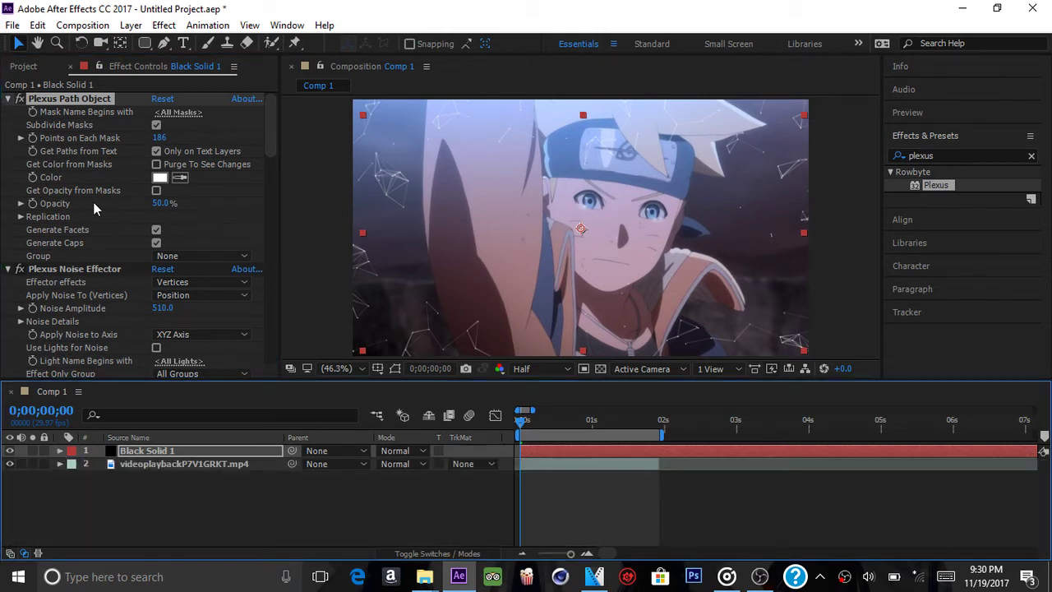
{"action": "scroll", "coordinate": [93, 201], "scroll_direction": "down", "scroll_amount": 2}
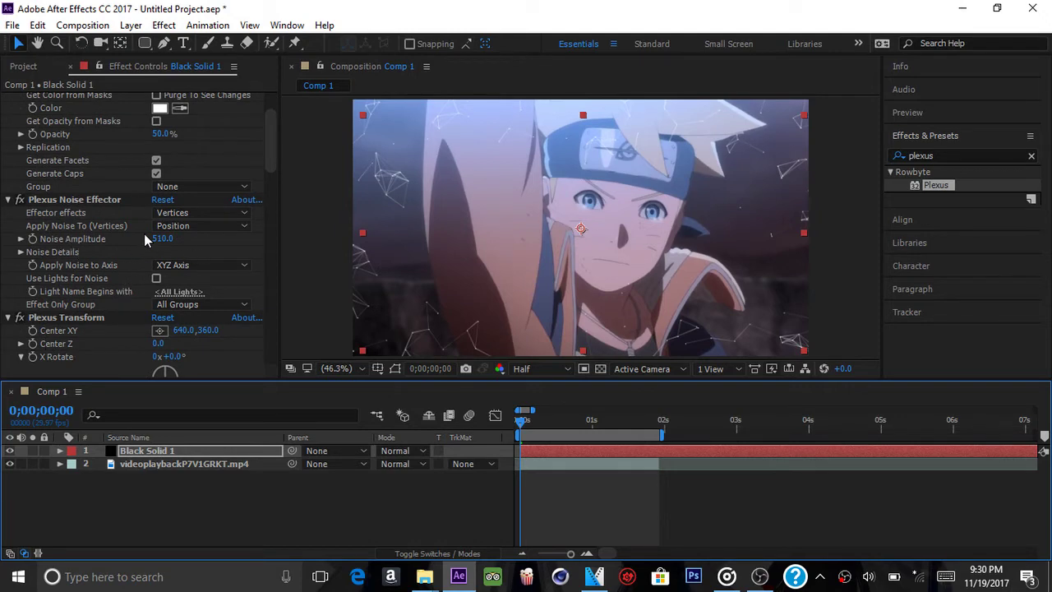
{"action": "scroll", "coordinate": [147, 205], "scroll_direction": "up", "scroll_amount": 2}
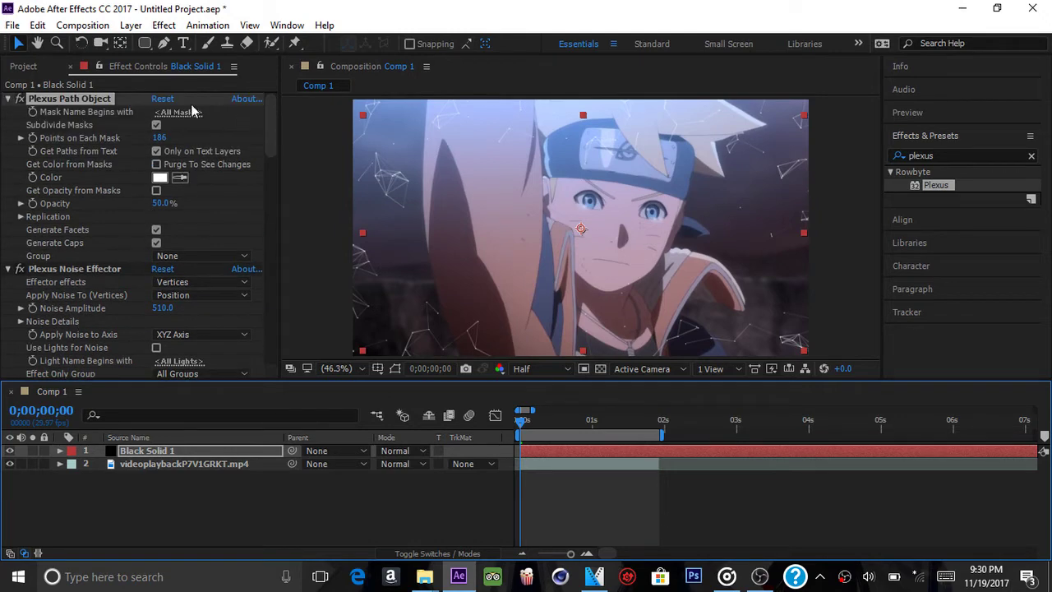
{"action": "left_click", "coordinate": [161, 177]}
{"action": "left_click_drag", "start_coordinate": [343, 350], "coordinate": [346, 389]}
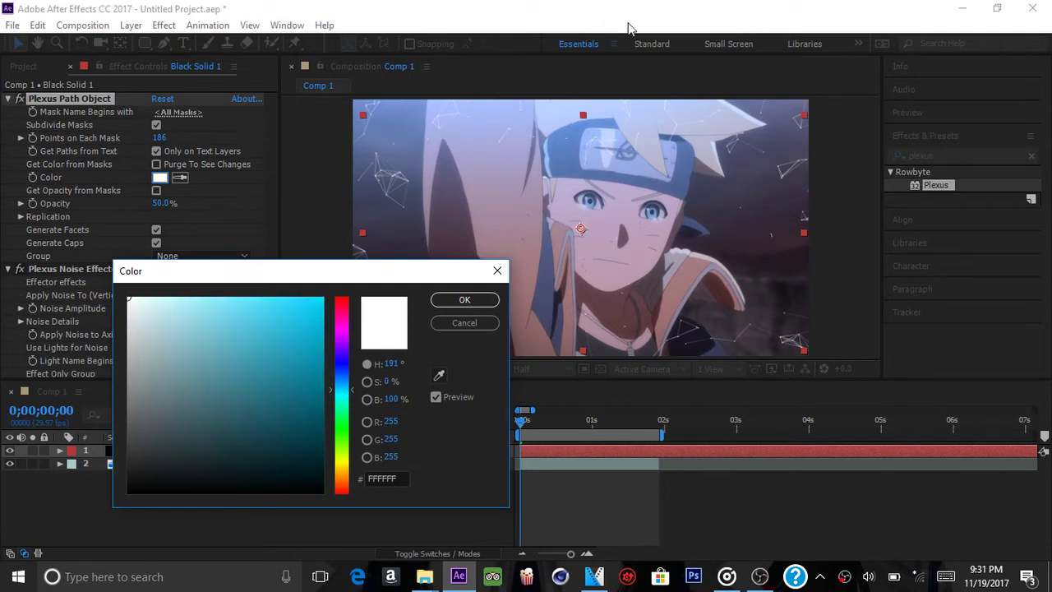
{"action": "mouse_move", "coordinate": [265, 311]}
{"action": "left_mouse_down"}
{"action": "mouse_move", "coordinate": [219, 243]}
{"action": "mouse_move", "coordinate": [253, 238]}
{"action": "left_mouse_up"}
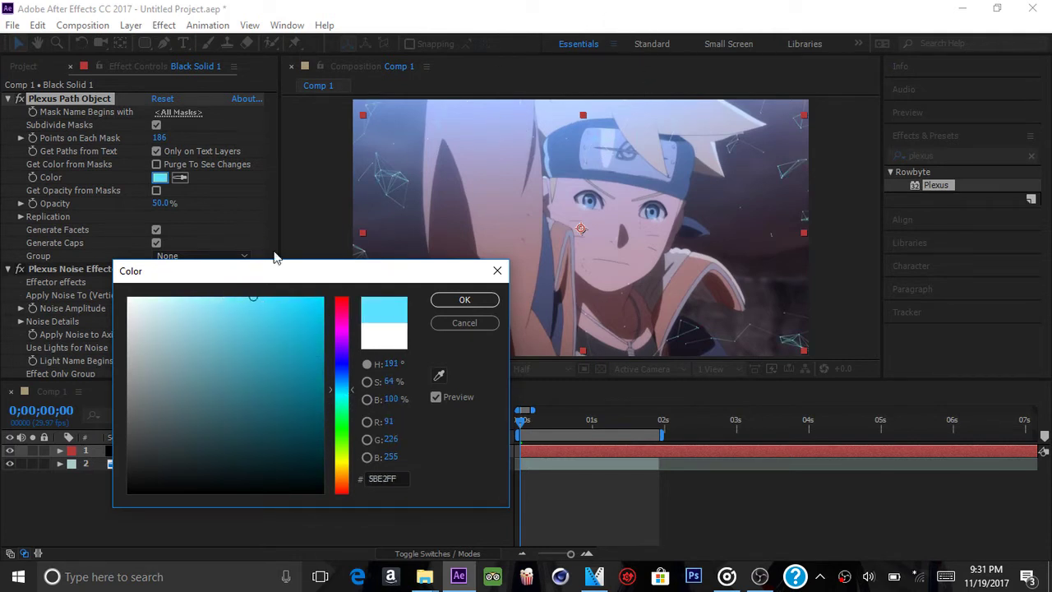
{"action": "left_click", "coordinate": [457, 302]}
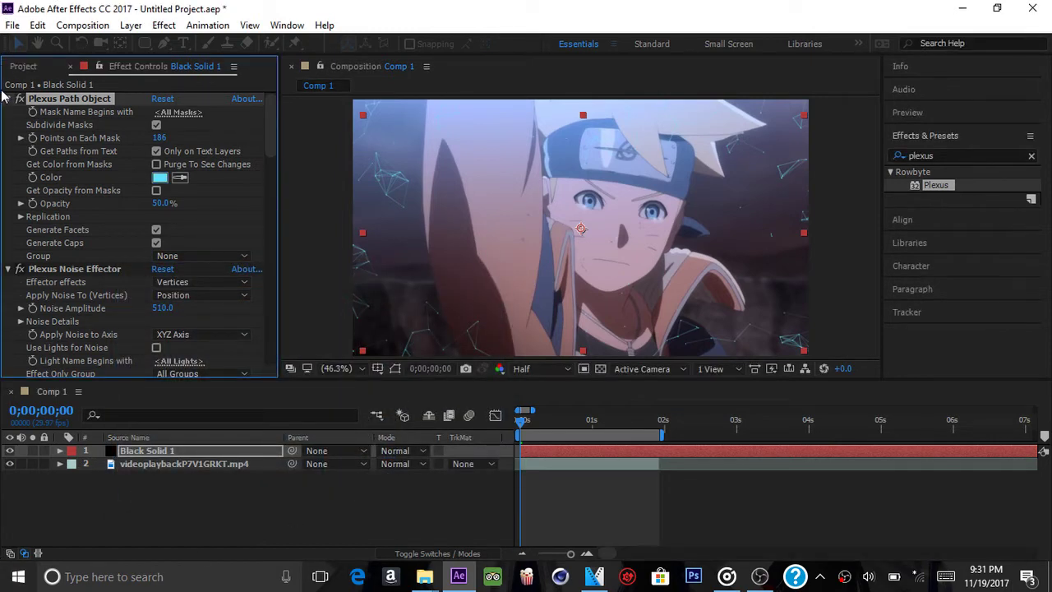
- Collapse the Path Object and Noise Effector groups, reverting a trial X Rotate change
{"action": "left_click", "coordinate": [8, 98]}
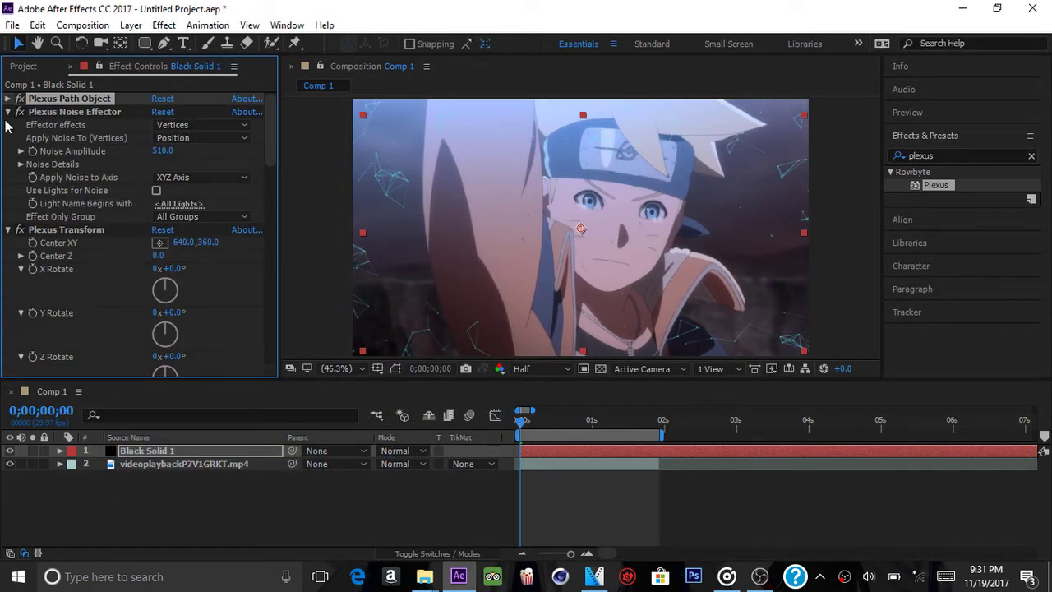
{"action": "left_click", "coordinate": [8, 111]}
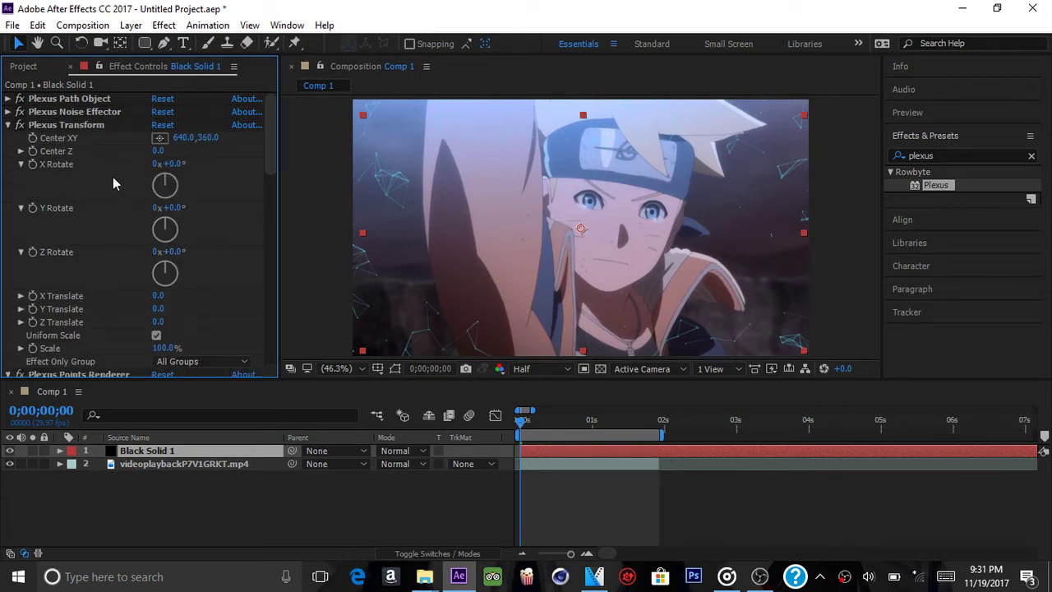
{"action": "left_click_drag", "start_coordinate": [174, 164], "coordinate": [232, 173]}
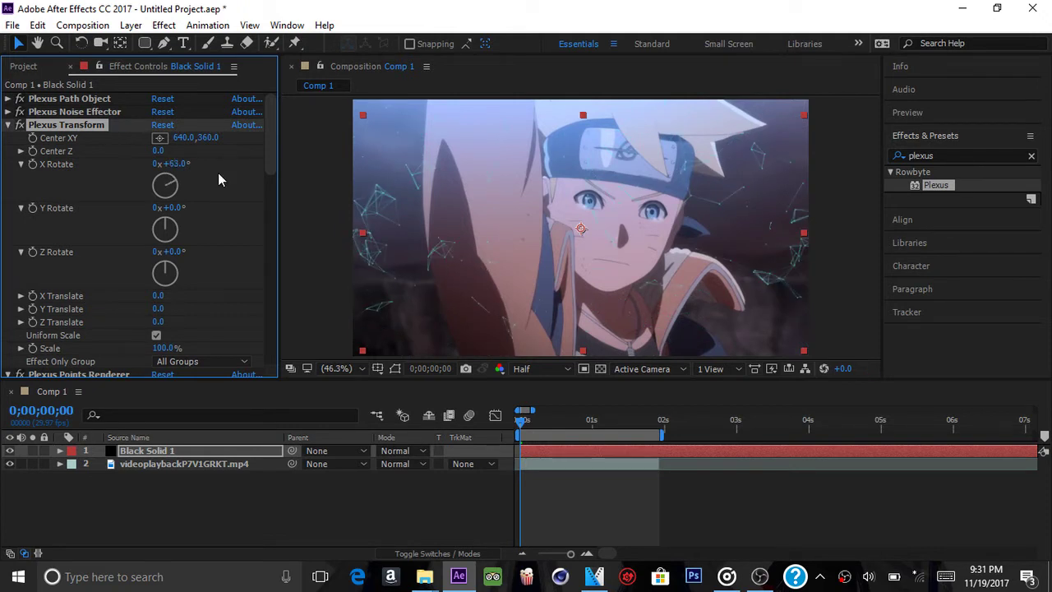
{"action": "key", "text": "ctrl+z"}
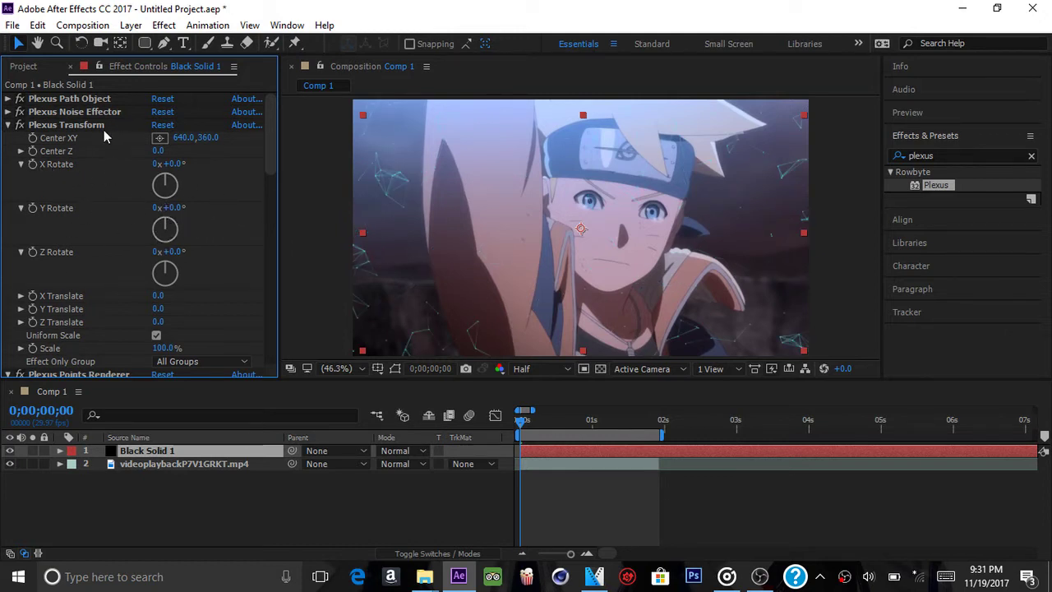
- Collapse the Transform, both Points, Lines Renderer and main Plexus groups, then deselect the layer
{"action": "scroll", "coordinate": [73, 198], "scroll_direction": "down", "scroll_amount": 4}
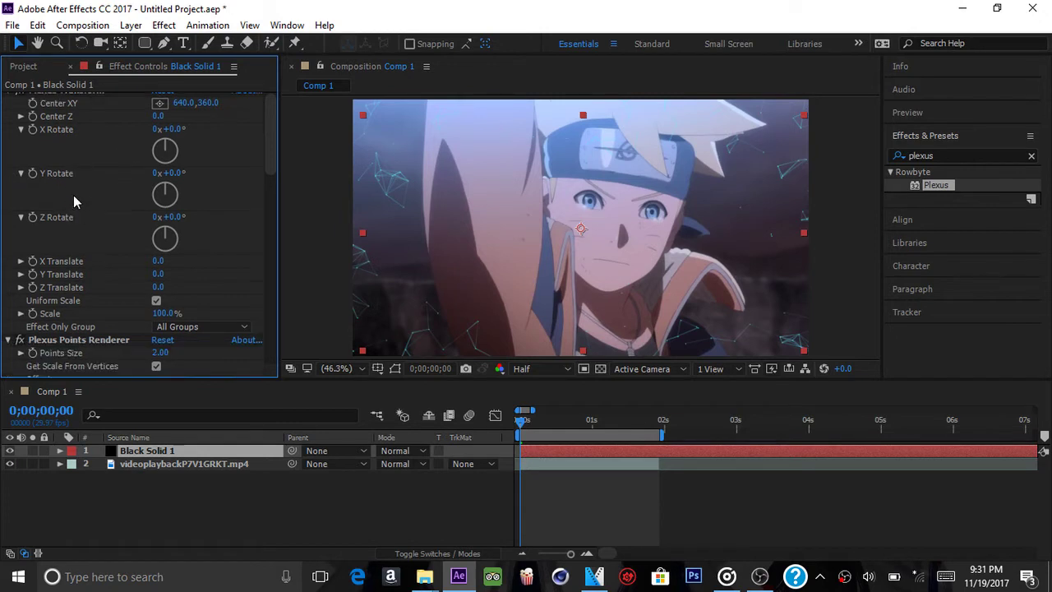
{"action": "scroll", "coordinate": [73, 197], "scroll_direction": "up", "scroll_amount": 4}
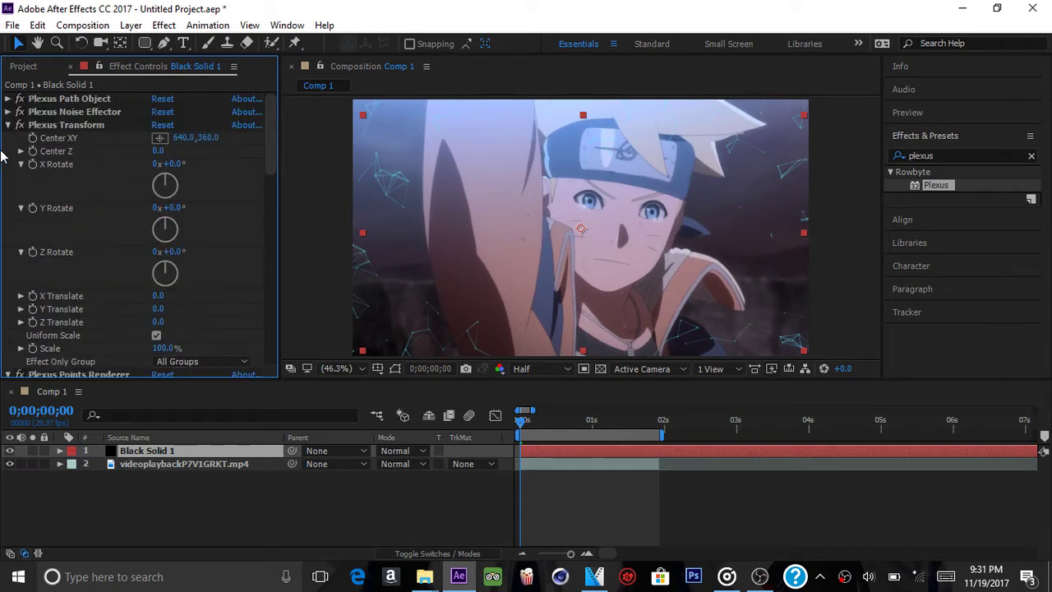
{"action": "left_click", "coordinate": [8, 125]}
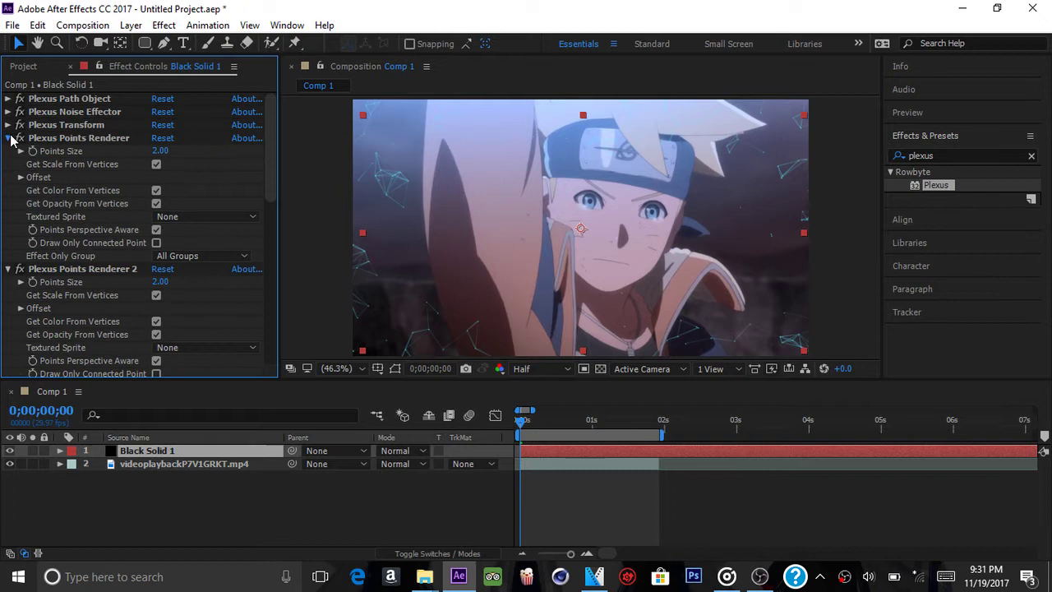
{"action": "left_click", "coordinate": [8, 138]}
{"action": "left_click", "coordinate": [8, 151]}
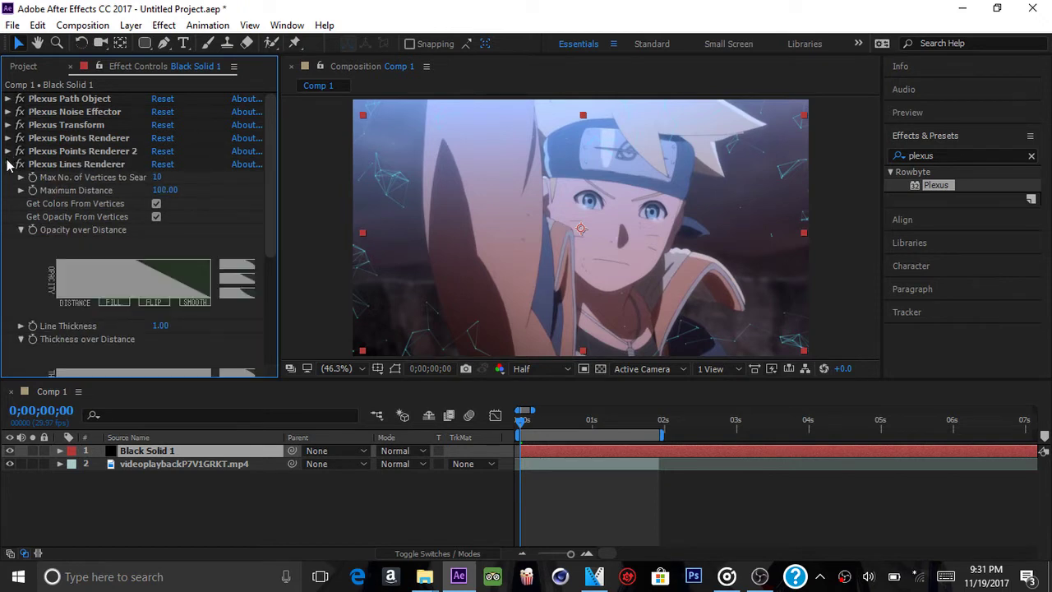
{"action": "left_click", "coordinate": [8, 164]}
{"action": "left_click", "coordinate": [8, 178]}
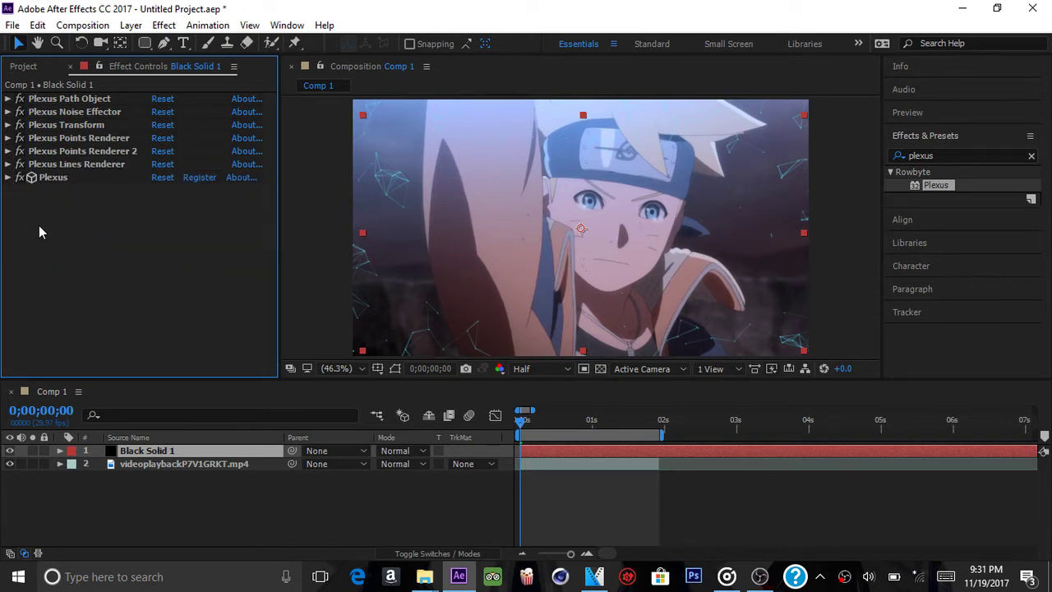
{"action": "left_click", "coordinate": [499, 463]}
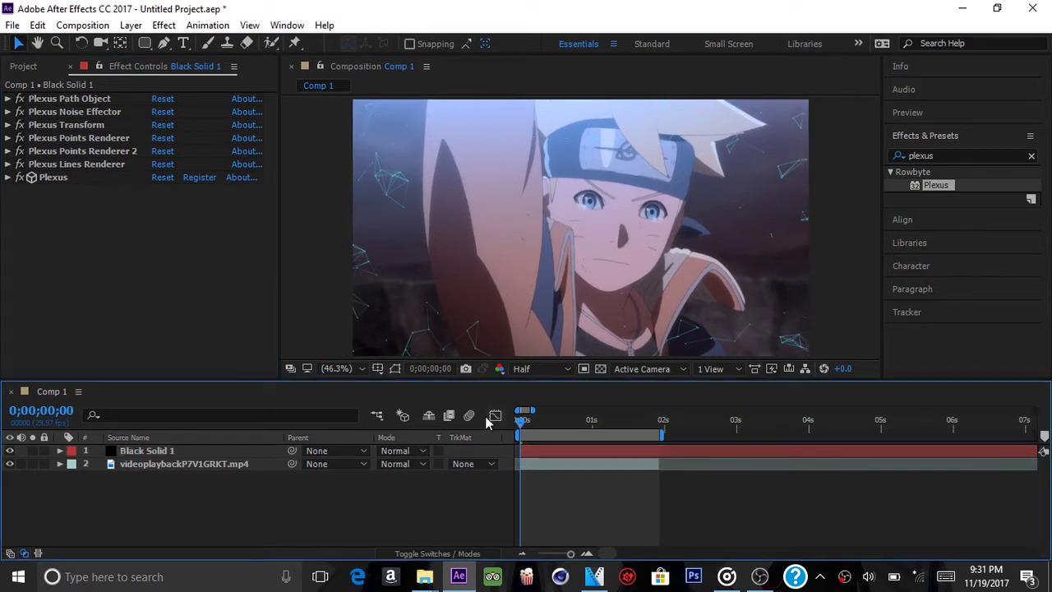
- Apply Sapphire Lighting S_Glow to Black Solid 1
{"action": "left_click", "coordinate": [434, 554]}
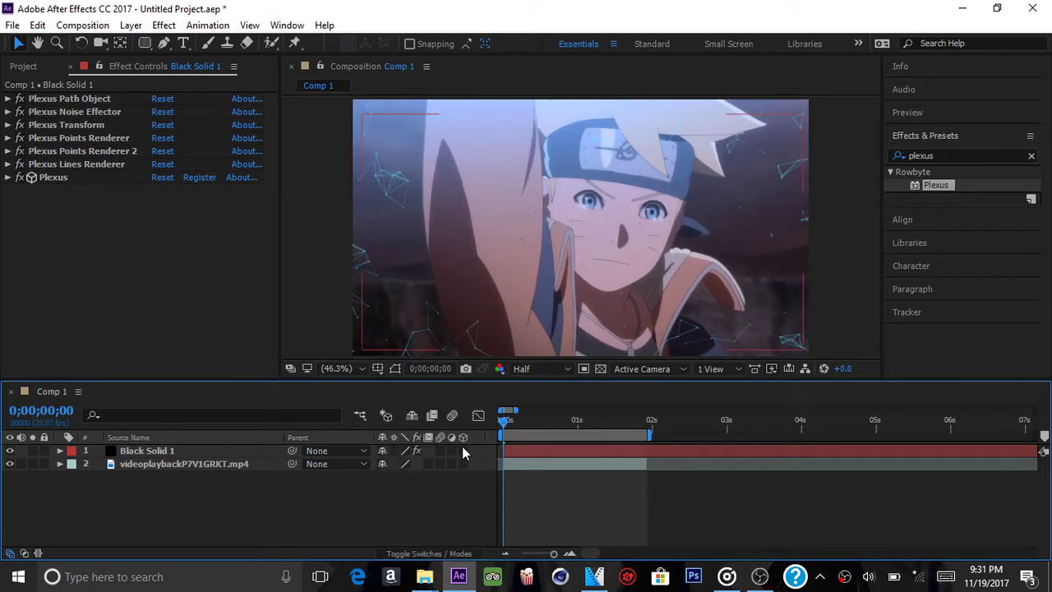
{"action": "right_click", "coordinate": [129, 320]}
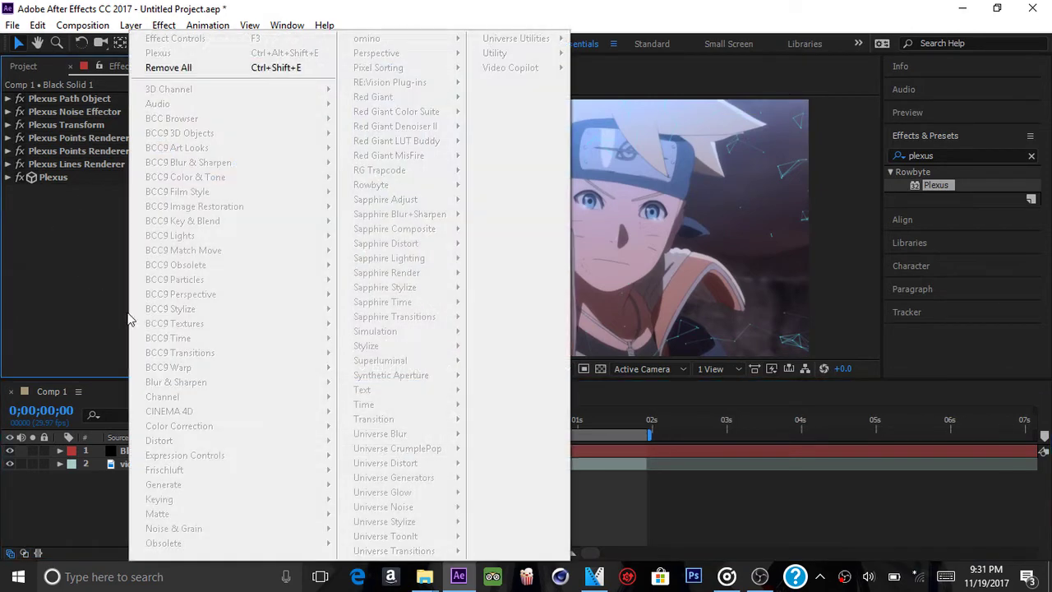
{"action": "left_click", "coordinate": [50, 283]}
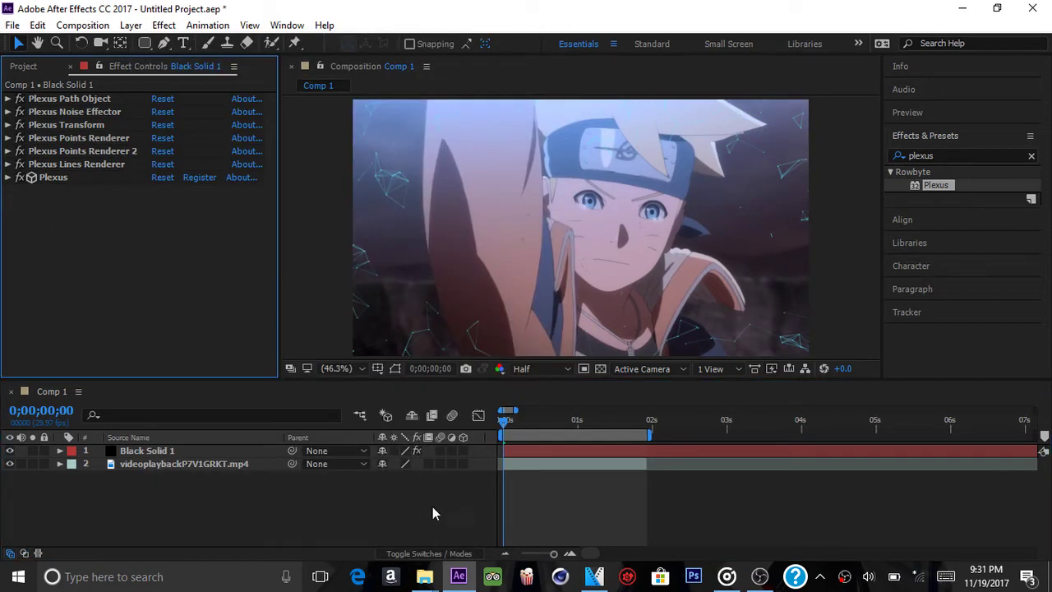
{"action": "left_click", "coordinate": [523, 449]}
{"action": "right_click", "coordinate": [222, 352]}
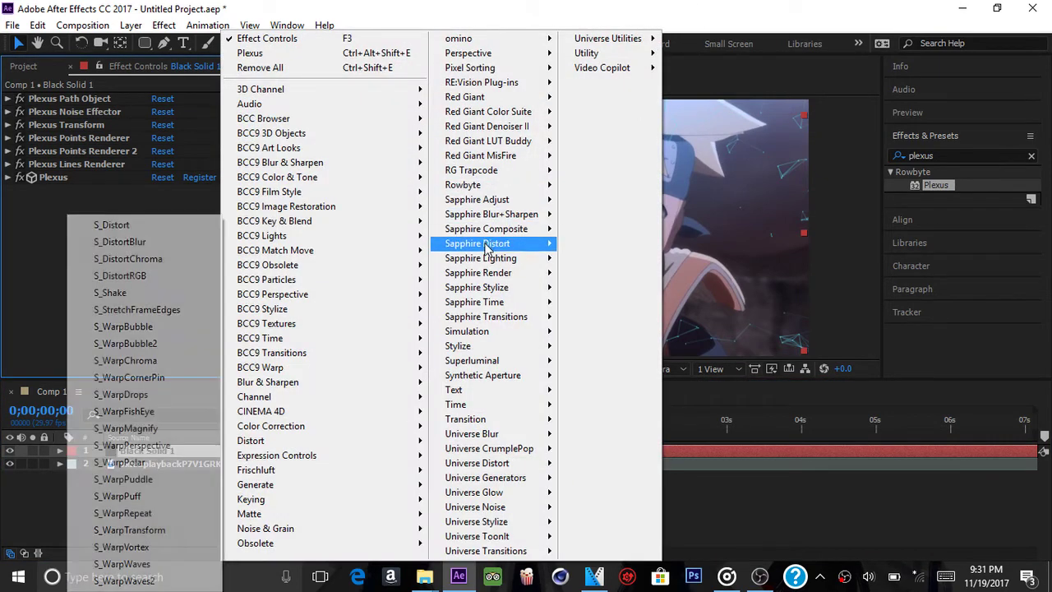
{"action": "mouse_move", "coordinate": [493, 258]}
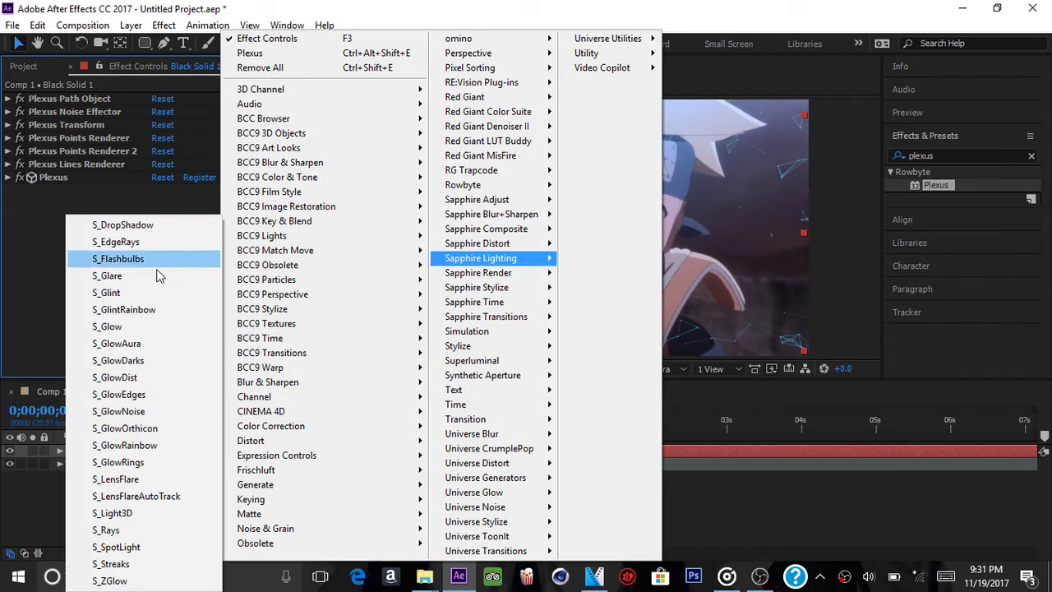
{"action": "left_click", "coordinate": [111, 326]}
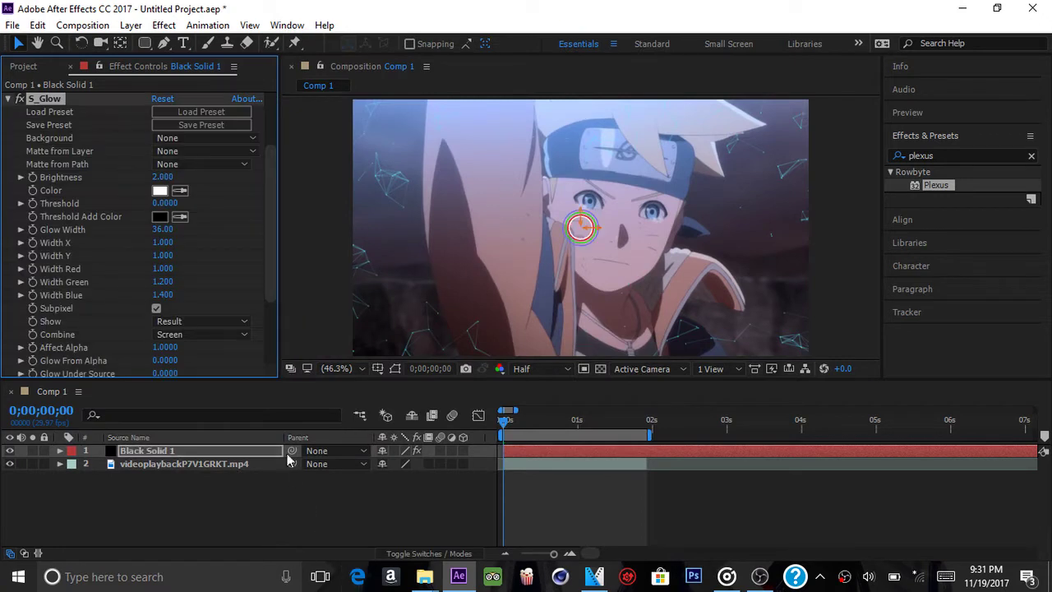
- Raise S_Glow Brightness to 4.220, adjust Glow Width, and collapse the effect
{"action": "left_click_drag", "start_coordinate": [162, 177], "coordinate": [255, 182]}
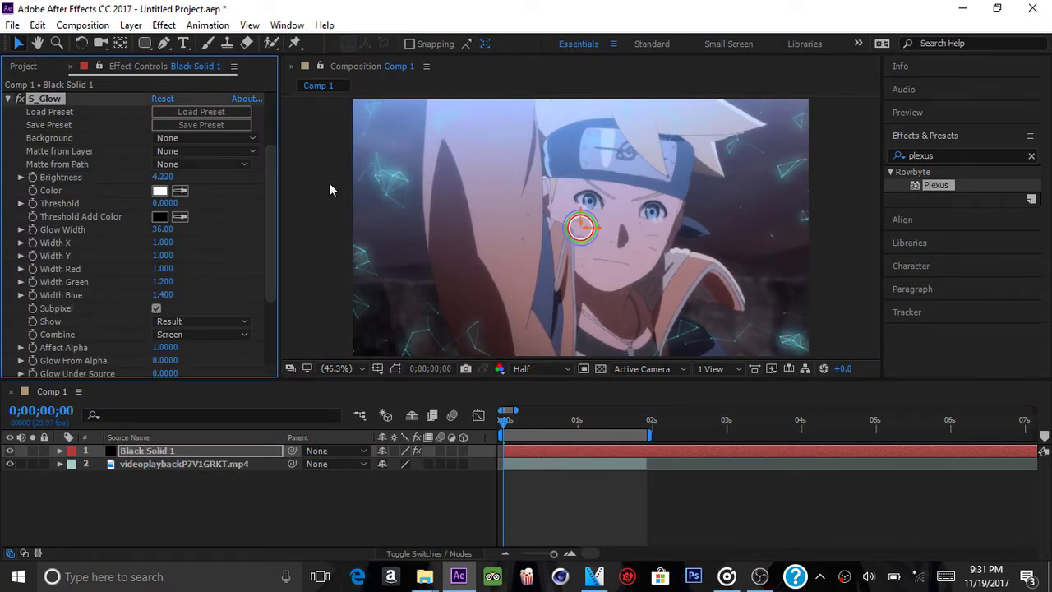
{"action": "left_click_drag", "start_coordinate": [162, 229], "coordinate": [150, 230]}
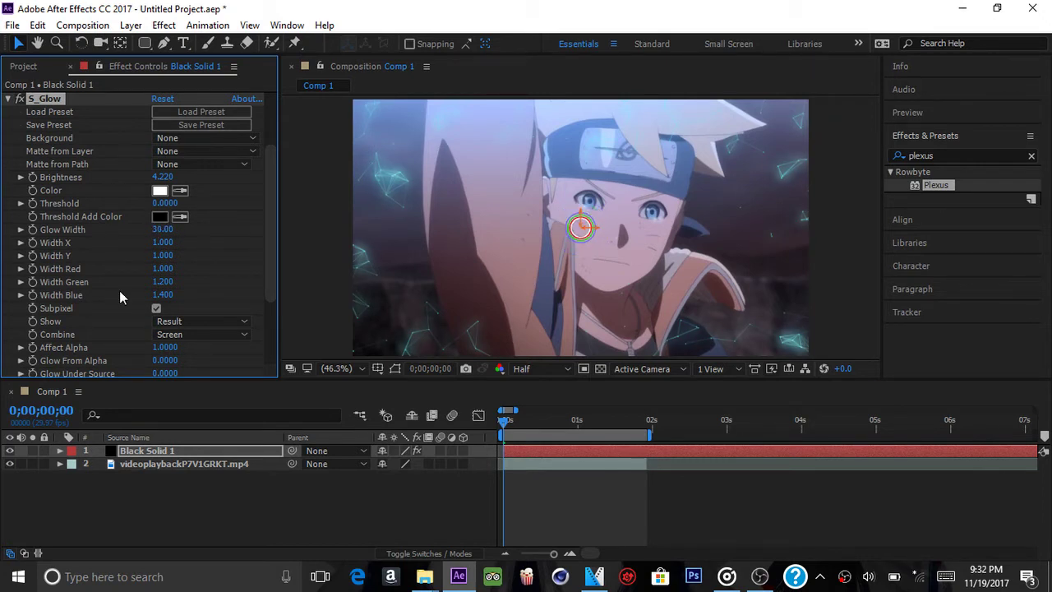
{"action": "left_click", "coordinate": [8, 99]}
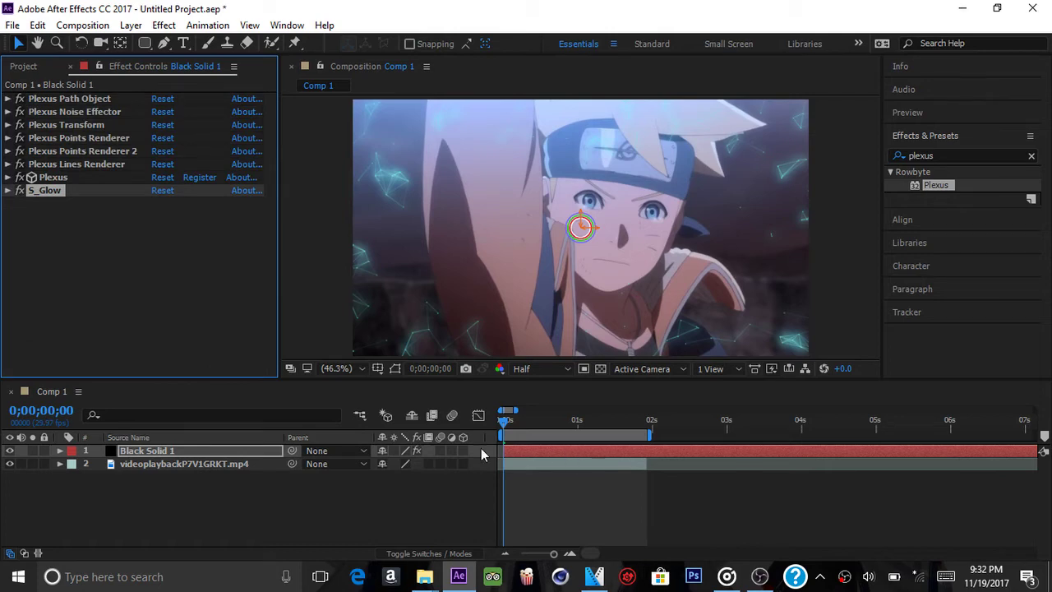
- Create Black Solid 2 and apply Video Copilot Optical Flares to it
{"action": "right_click", "coordinate": [477, 521]}
{"action": "mouse_move", "coordinate": [539, 376]}
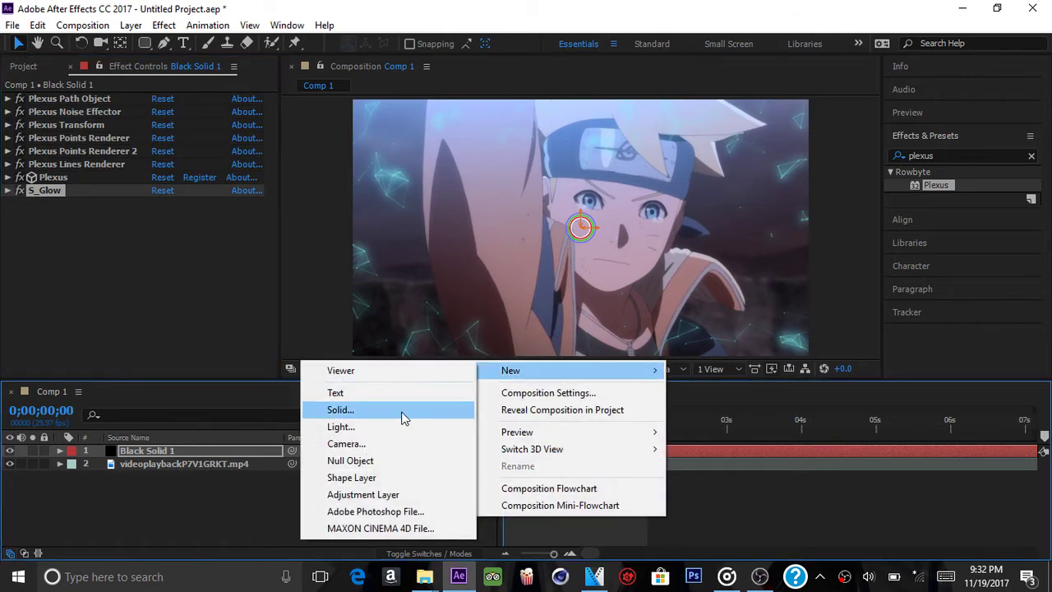
{"action": "left_click", "coordinate": [341, 410]}
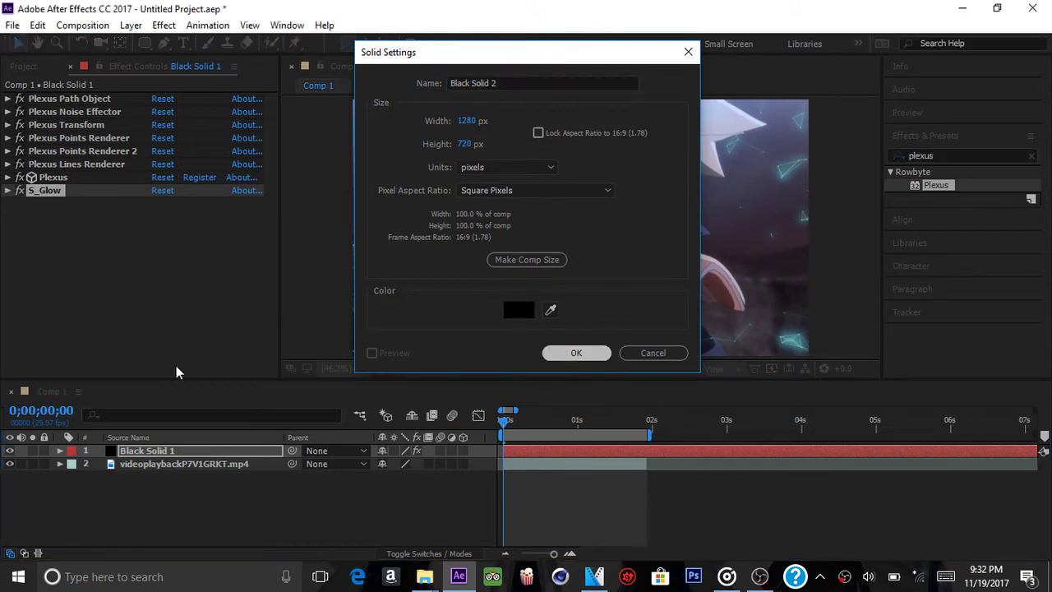
{"action": "key", "text": "Escape"}
{"action": "right_click", "coordinate": [162, 234]}
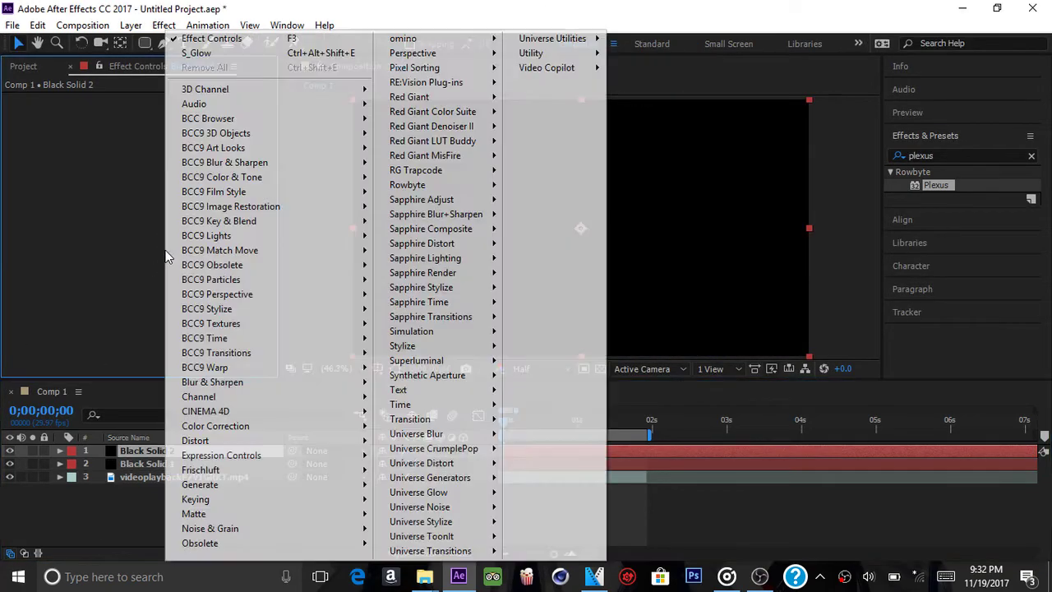
{"action": "mouse_move", "coordinate": [546, 67]}
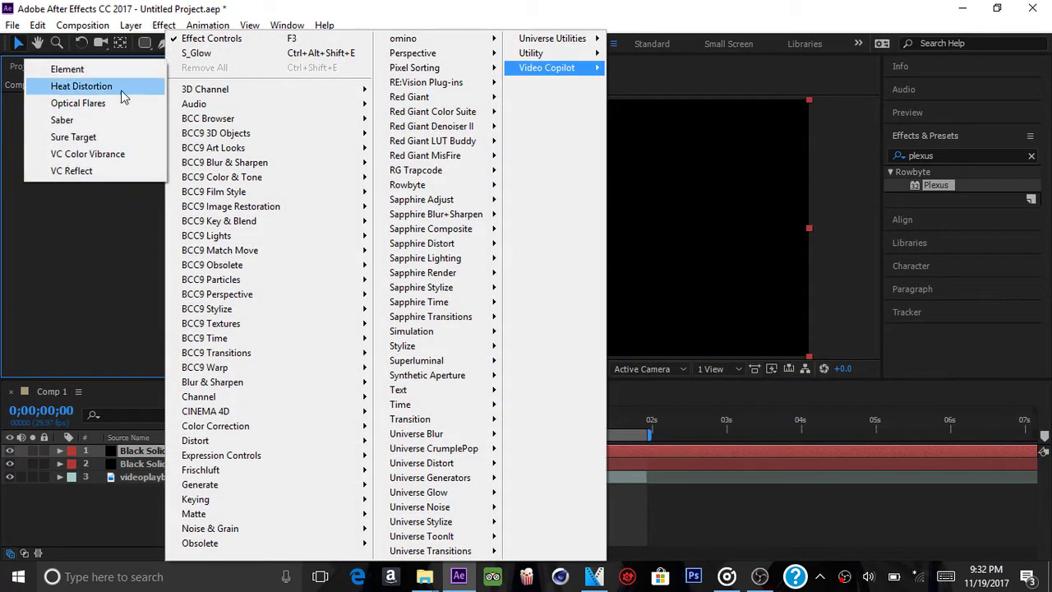
{"action": "left_click", "coordinate": [96, 102]}
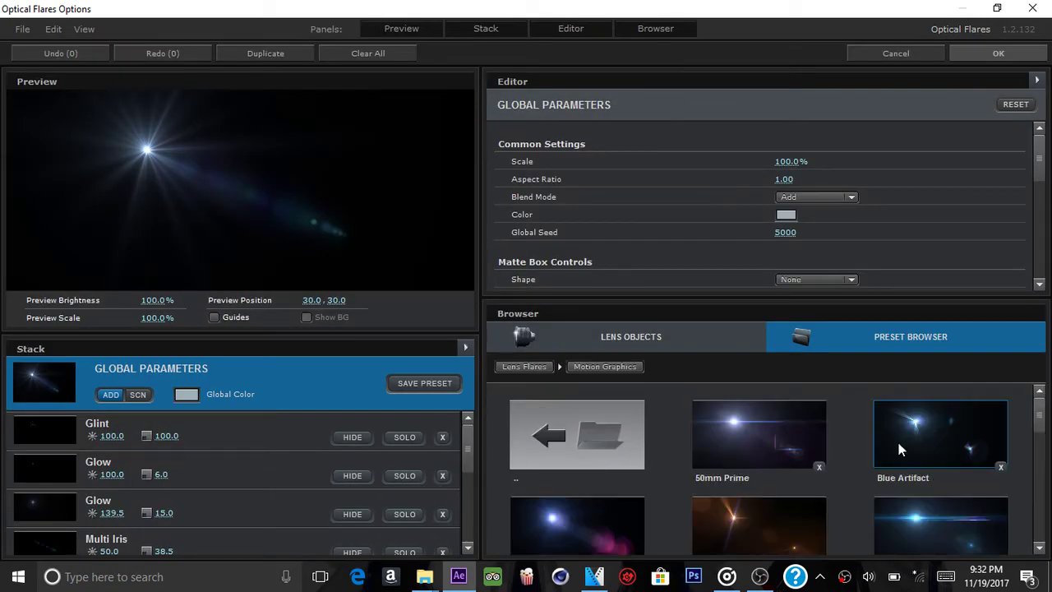
- Load the Cool Flare preset and tint its global colour to 5ED7FF
{"action": "scroll", "coordinate": [897, 440], "scroll_direction": "down", "scroll_amount": 2}
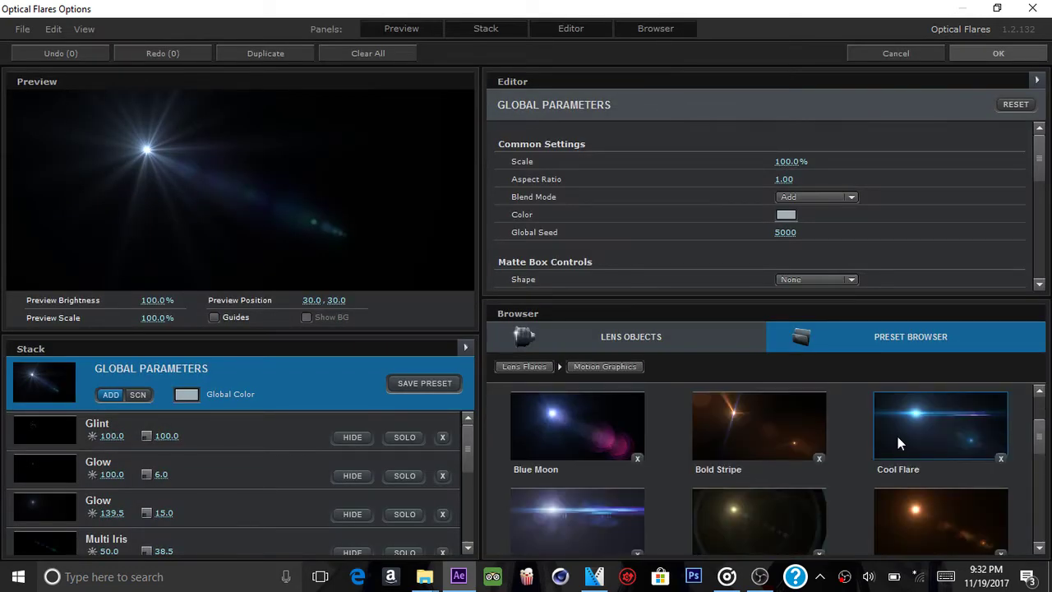
{"action": "left_click", "coordinate": [928, 416]}
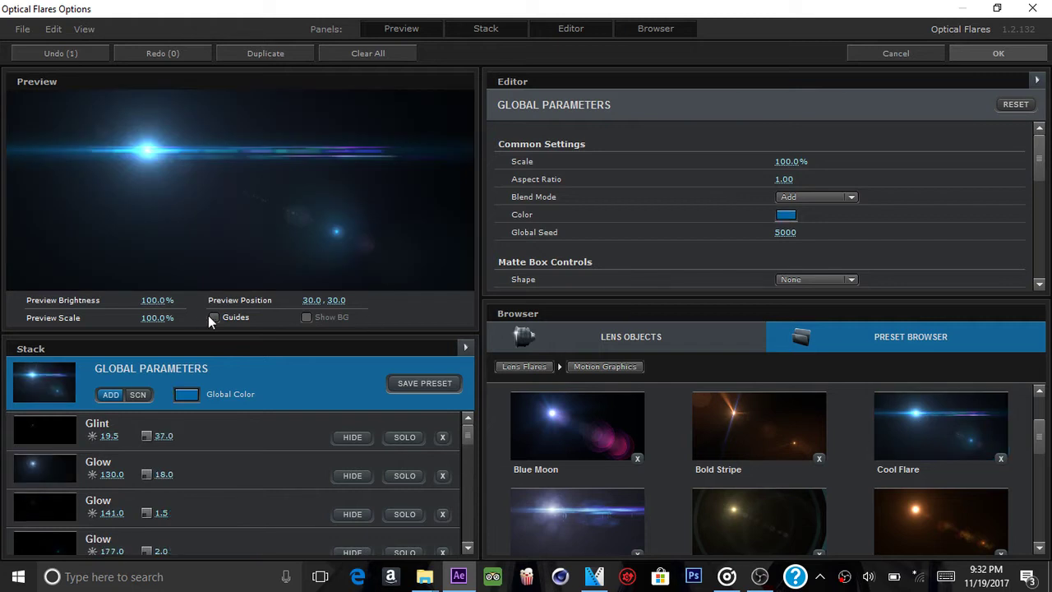
{"action": "left_click", "coordinate": [190, 395]}
{"action": "left_click_drag", "start_coordinate": [251, 376], "coordinate": [254, 401]}
{"action": "left_click_drag", "start_coordinate": [187, 321], "coordinate": [167, 228]}
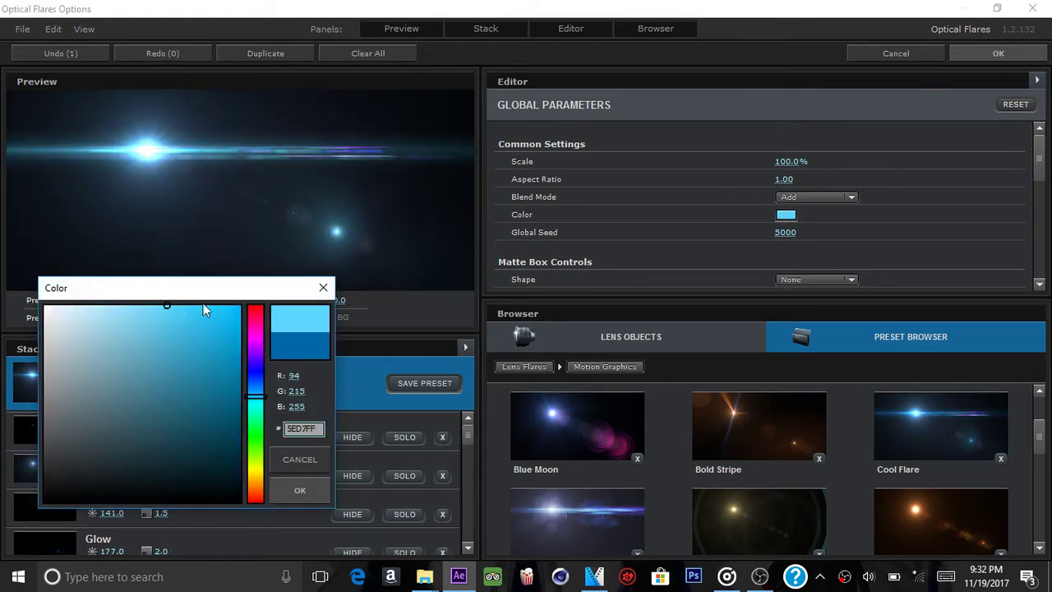
{"action": "left_click", "coordinate": [278, 497]}
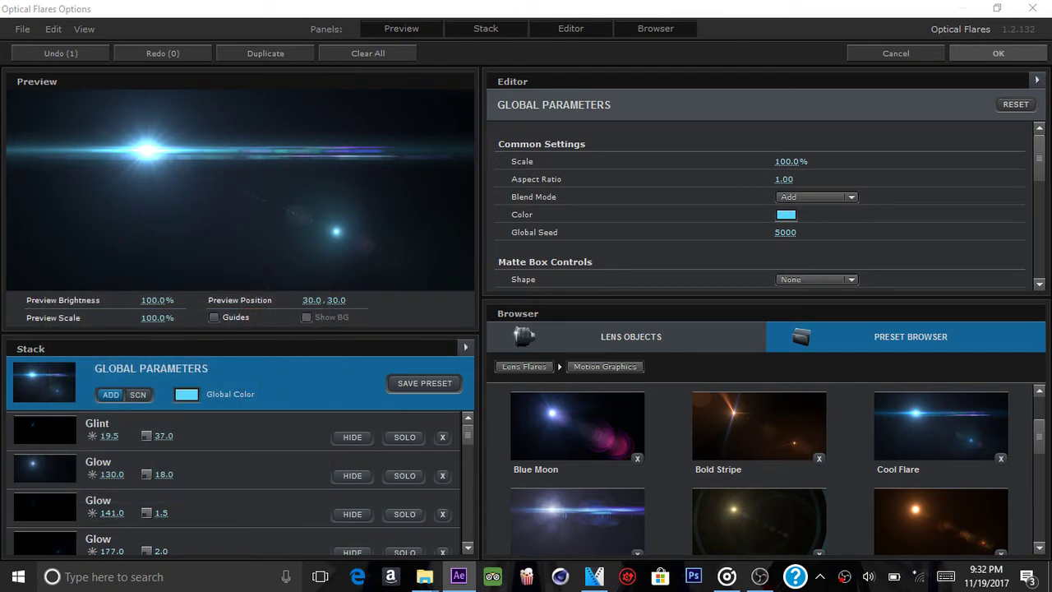
- Set Optical Flares Render Mode to On Transparent and move Position XY to -113.3,378.2
{"action": "left_click", "coordinate": [1018, 54]}
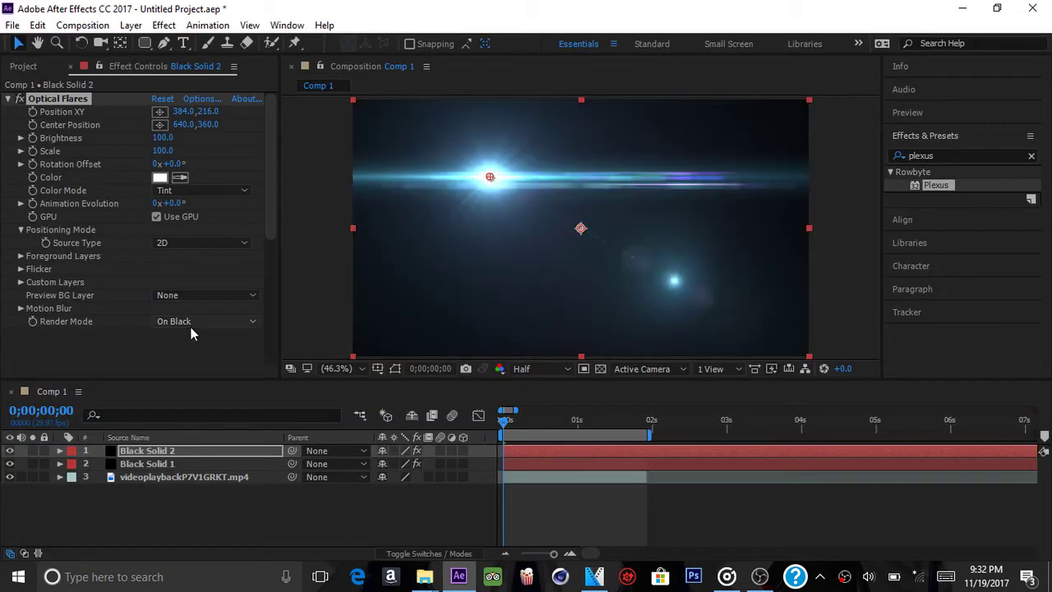
{"action": "left_click", "coordinate": [195, 321]}
{"action": "left_click", "coordinate": [218, 354]}
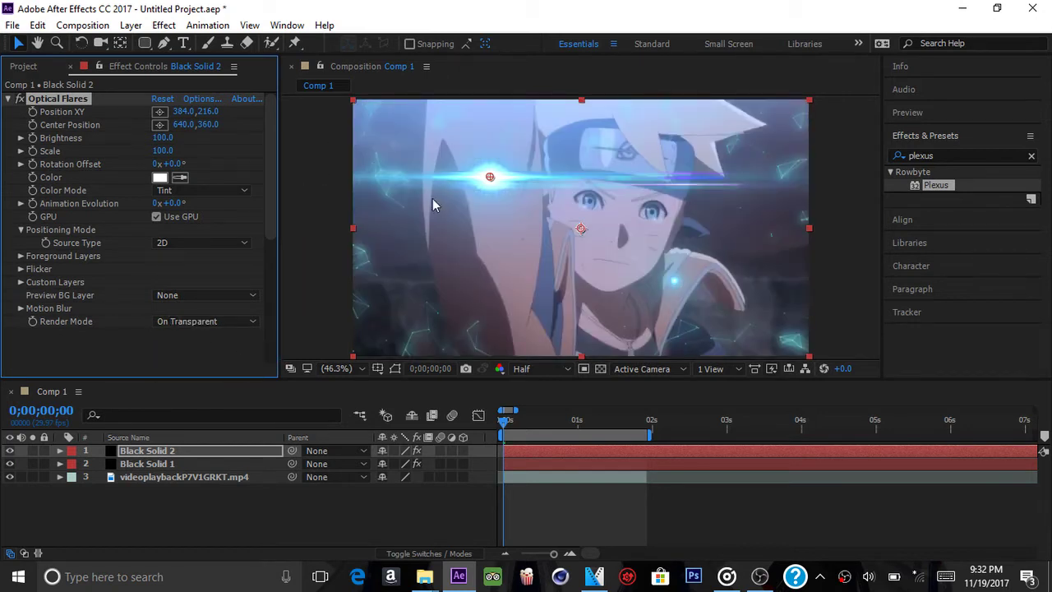
{"action": "left_click_drag", "start_coordinate": [487, 177], "coordinate": [313, 234]}
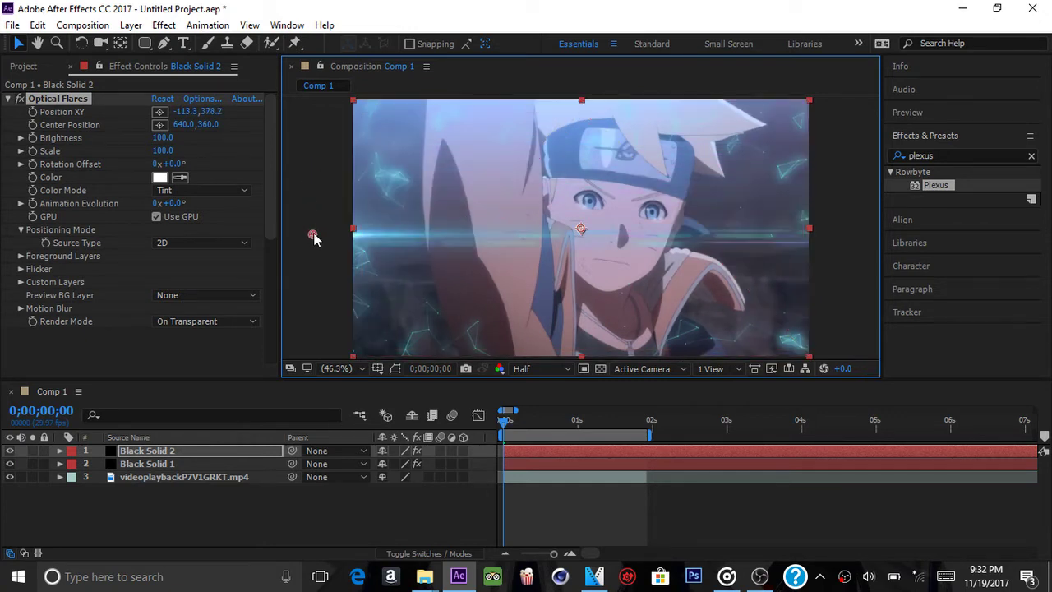
- Apply Red Giant Magic Bullet Looks to the videoplayback layer and launch its editor
{"action": "left_click", "coordinate": [10, 99]}
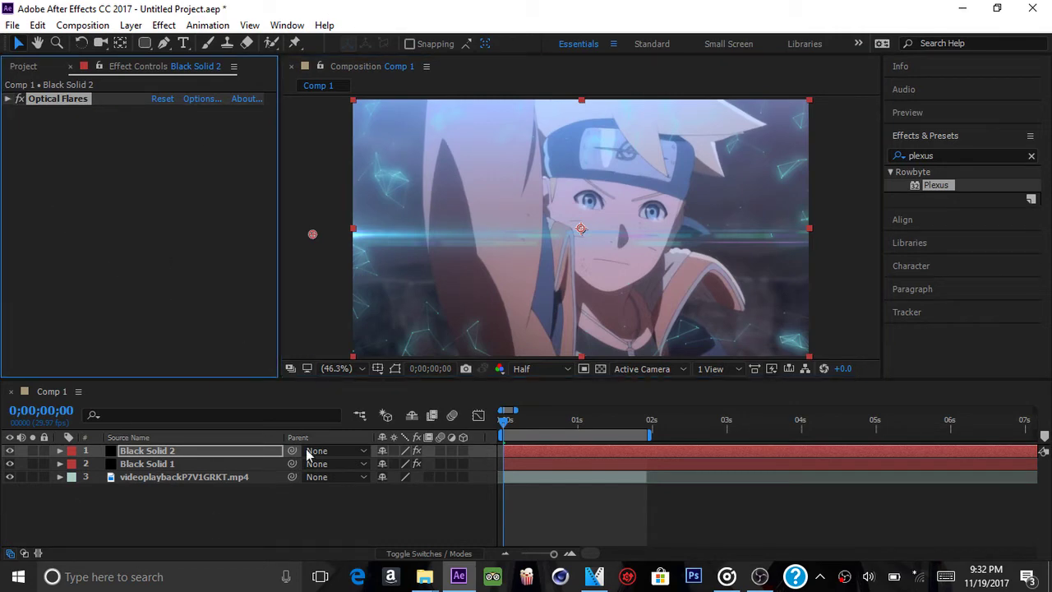
{"action": "left_click", "coordinate": [523, 478]}
{"action": "right_click", "coordinate": [134, 258]}
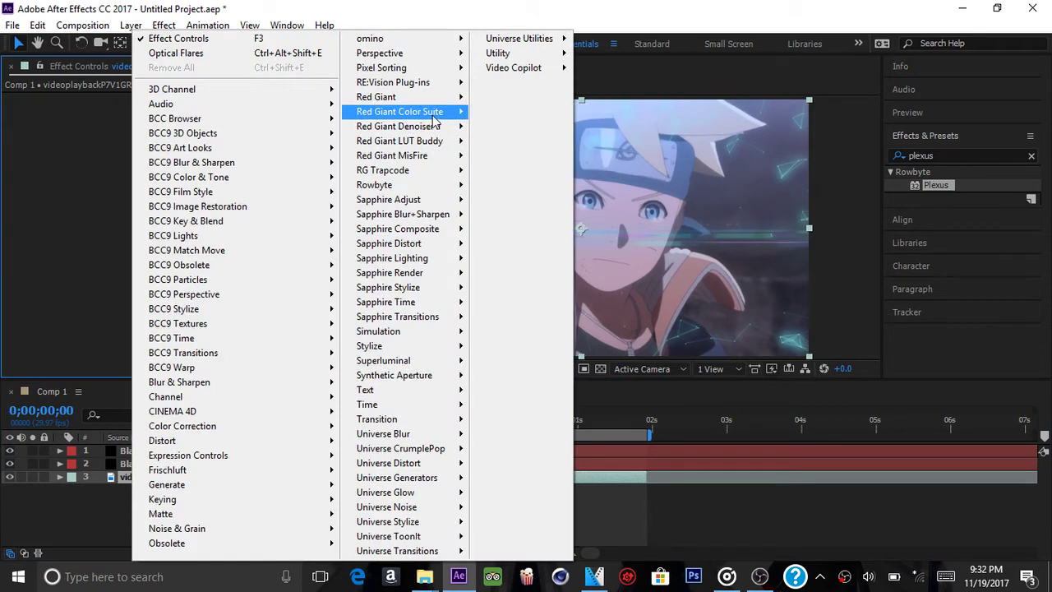
{"action": "mouse_move", "coordinate": [439, 115]}
{"action": "left_click", "coordinate": [526, 146]}
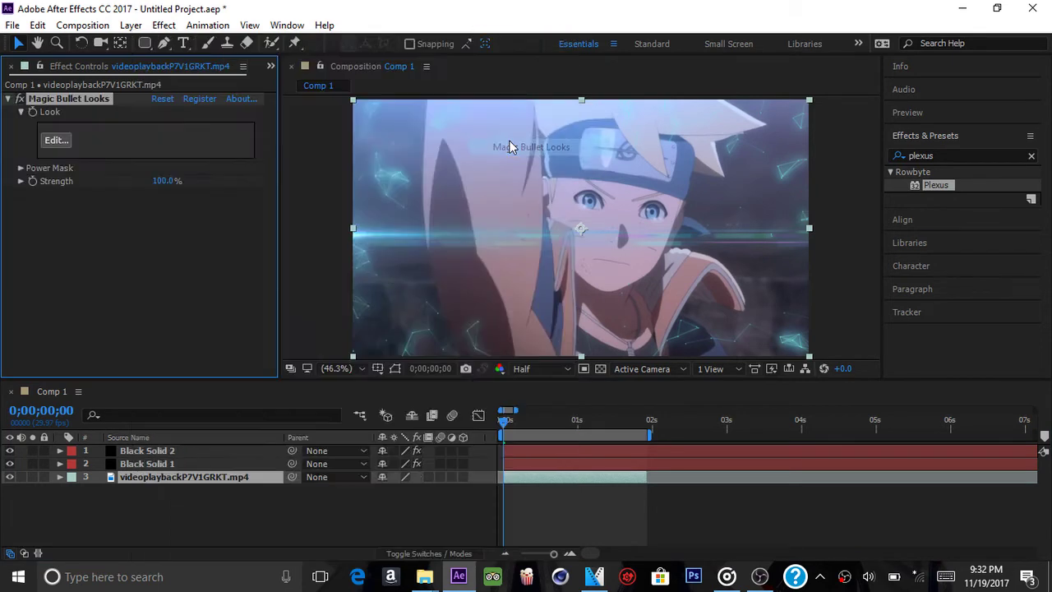
{"action": "left_click", "coordinate": [57, 140]}
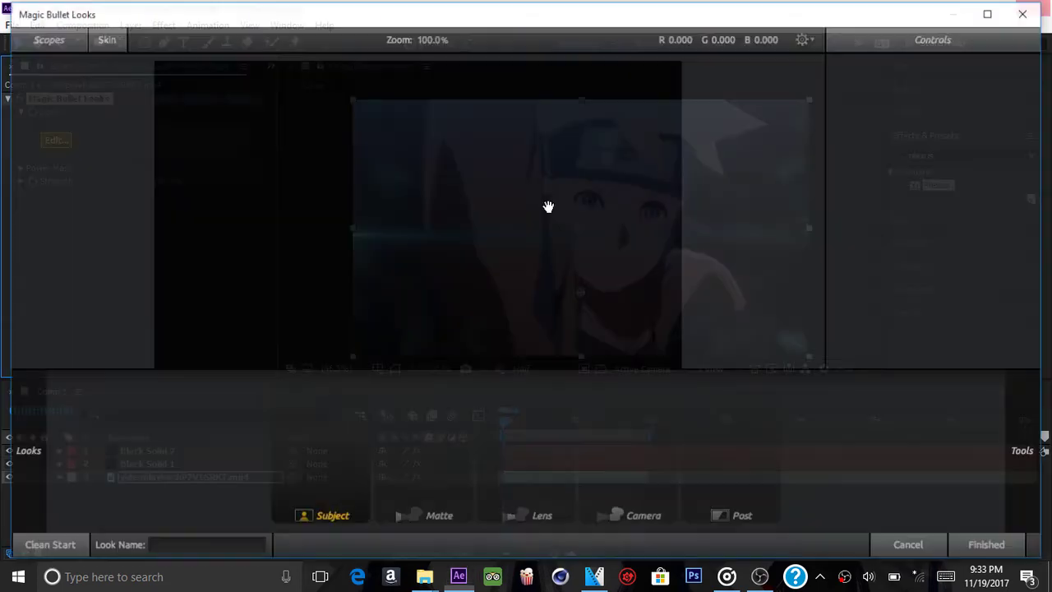
- Add Lens Distortion to the look and reduce its distortion to -28%
{"action": "mouse_move", "coordinate": [1022, 477]}
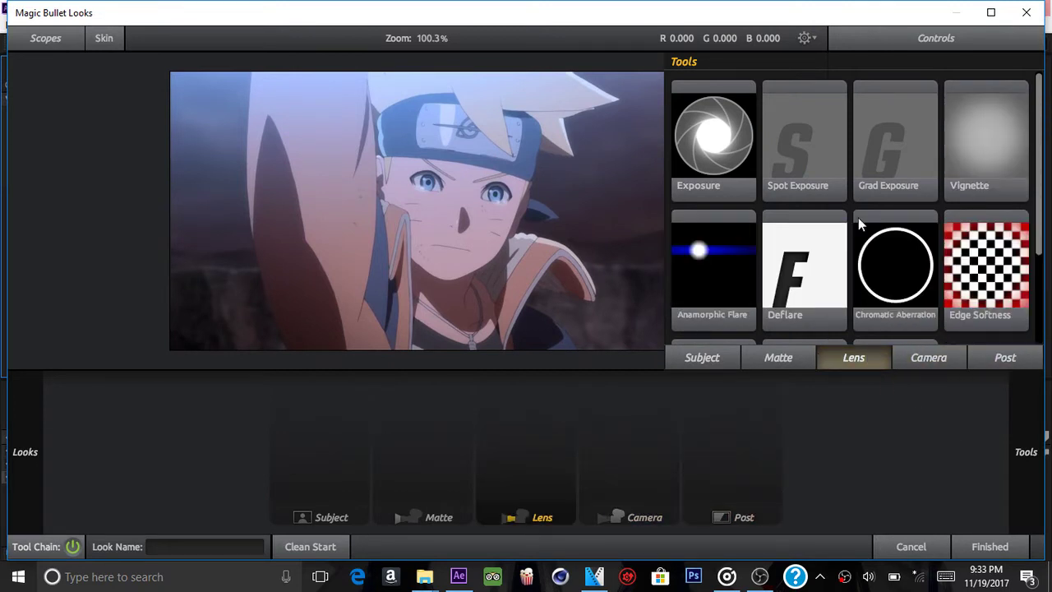
{"action": "scroll", "coordinate": [858, 217], "scroll_direction": "down", "scroll_amount": 2}
{"action": "left_click_drag", "start_coordinate": [809, 281], "coordinate": [489, 467]}
{"action": "left_click_drag", "start_coordinate": [982, 99], "coordinate": [963, 100]}
- Add Chromatic Aberration after it with Red/Cyan at +2.140, then apply the look
{"action": "mouse_move", "coordinate": [1041, 454]}
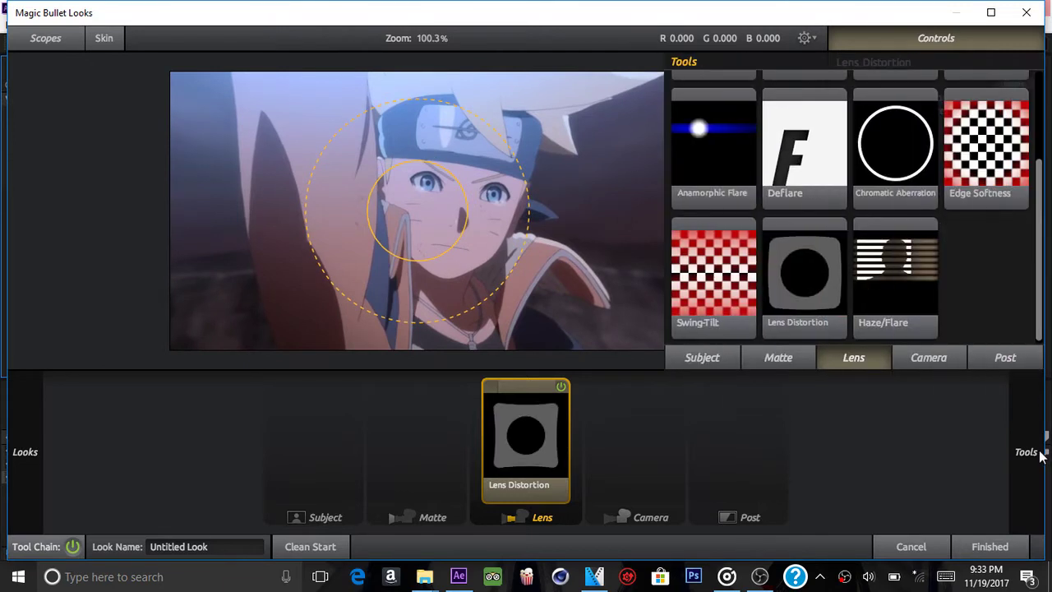
{"action": "mouse_move", "coordinate": [905, 169]}
{"action": "left_mouse_down"}
{"action": "mouse_move", "coordinate": [903, 201]}
{"action": "mouse_move", "coordinate": [683, 429]}
{"action": "mouse_move", "coordinate": [620, 444]}
{"action": "left_mouse_up"}
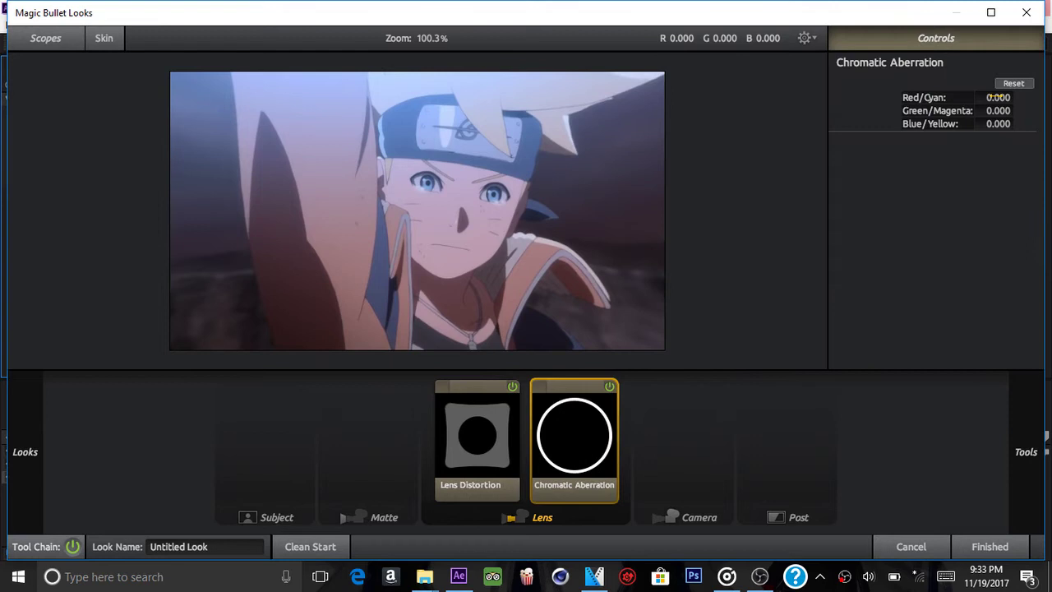
{"action": "left_click_drag", "start_coordinate": [995, 96], "coordinate": [1005, 106]}
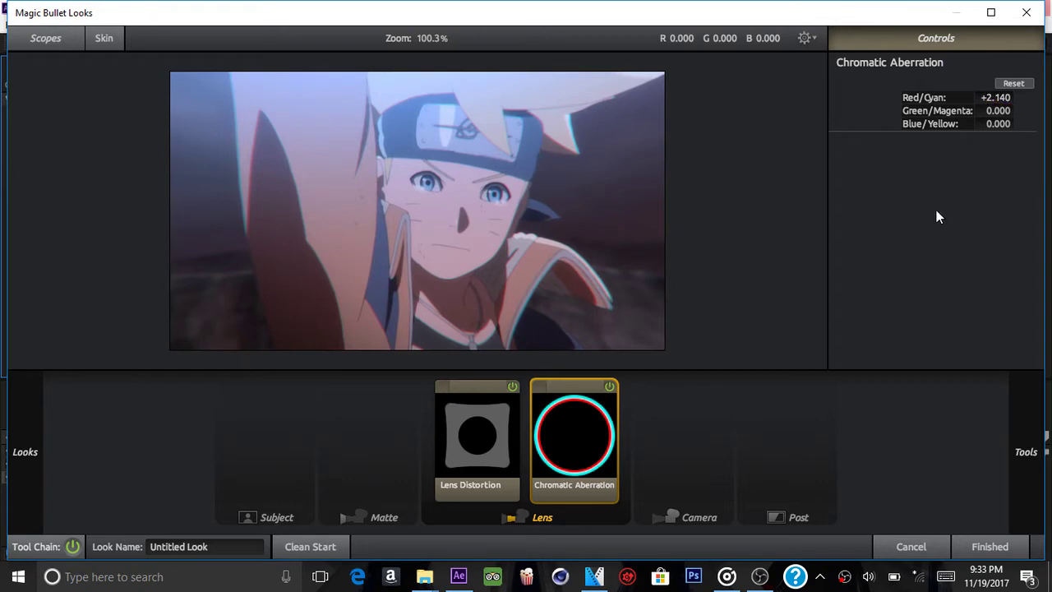
{"action": "left_click", "coordinate": [986, 547]}
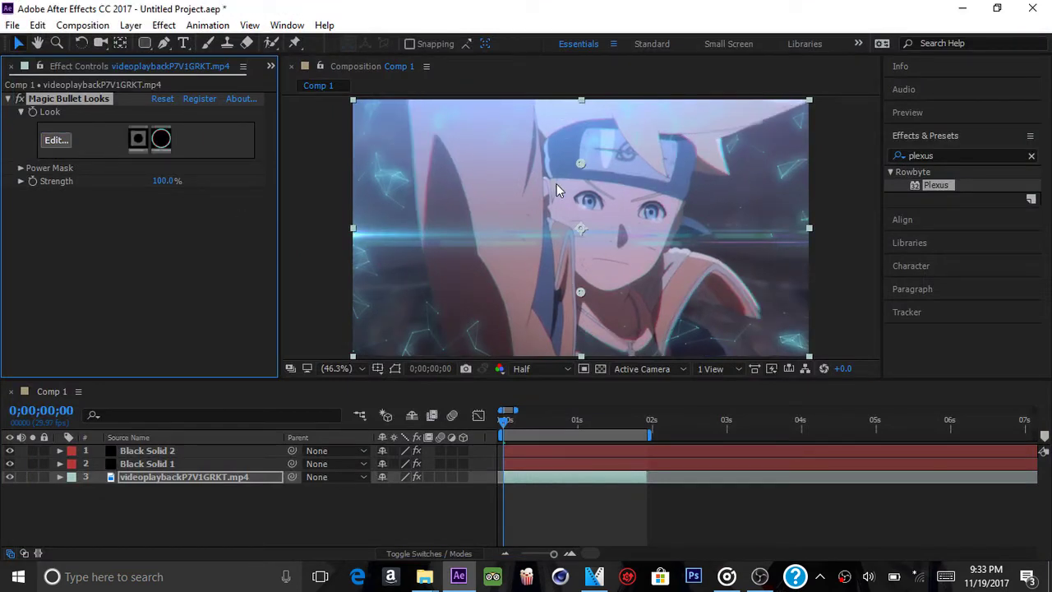
- Click through the flare, Plexus and video layers, ending on the anime video layer
{"action": "left_click", "coordinate": [488, 505]}
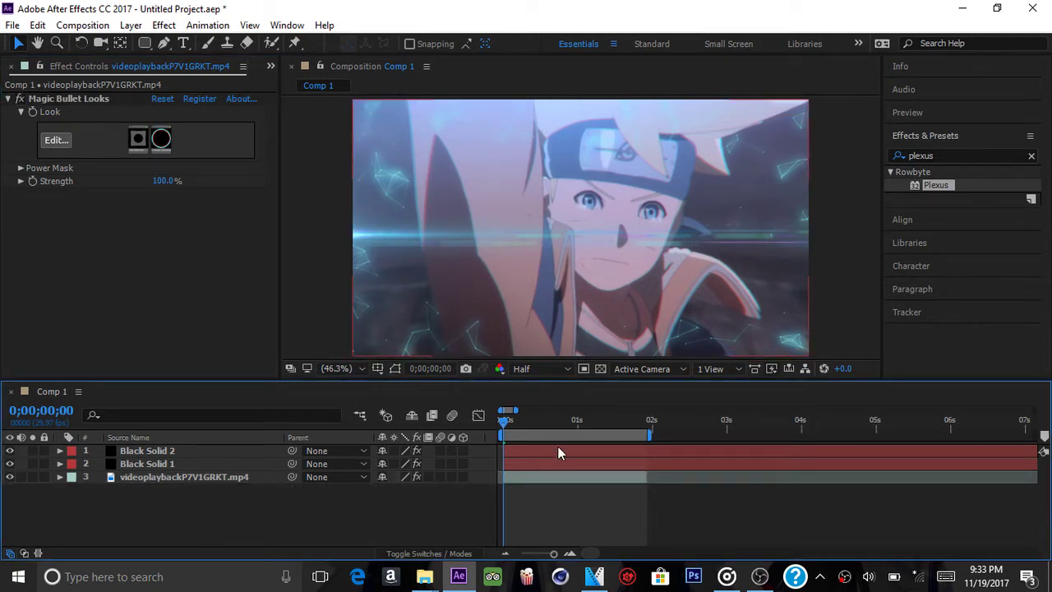
{"action": "left_click", "coordinate": [533, 454]}
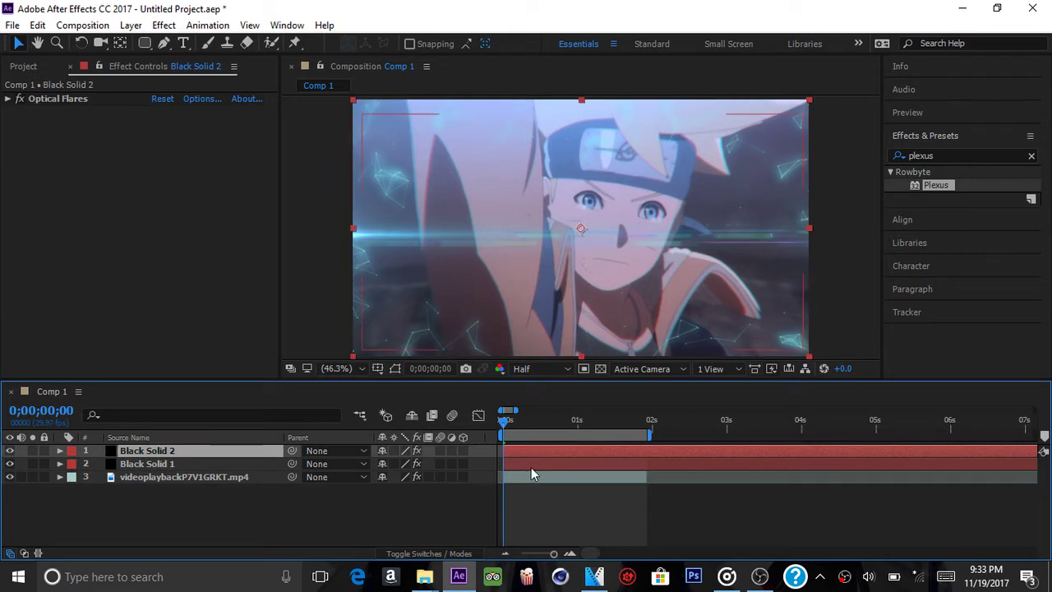
{"action": "left_click", "coordinate": [531, 466]}
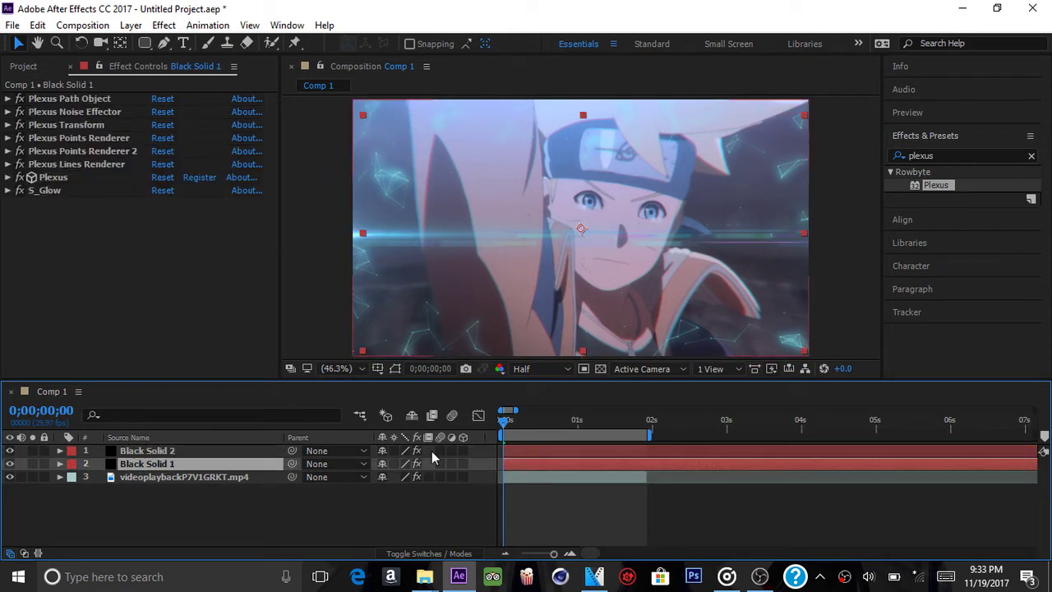
{"action": "left_click", "coordinate": [529, 488]}
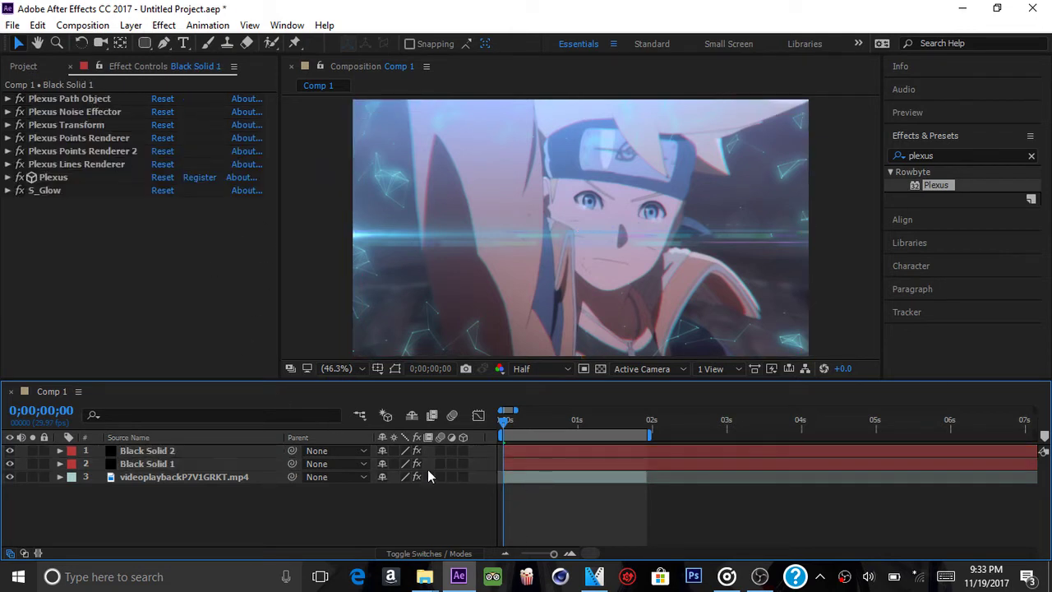
{"action": "left_click", "coordinate": [521, 475]}
- Change the effects search to 'mo' and collapse the Animation Presets group
{"action": "left_click", "coordinate": [953, 155]}
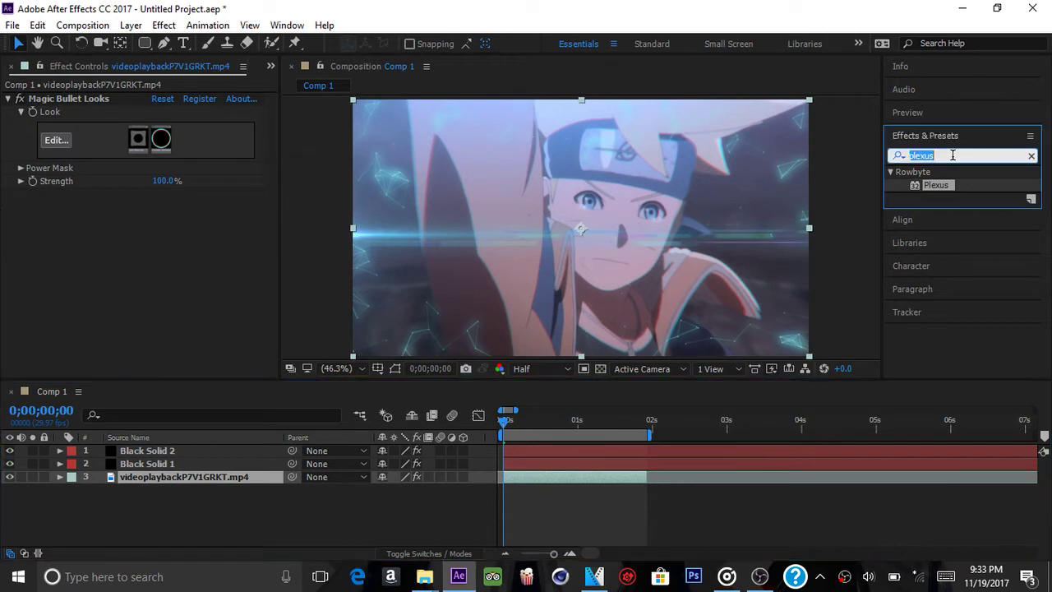
{"action": "type", "text": "motion"}
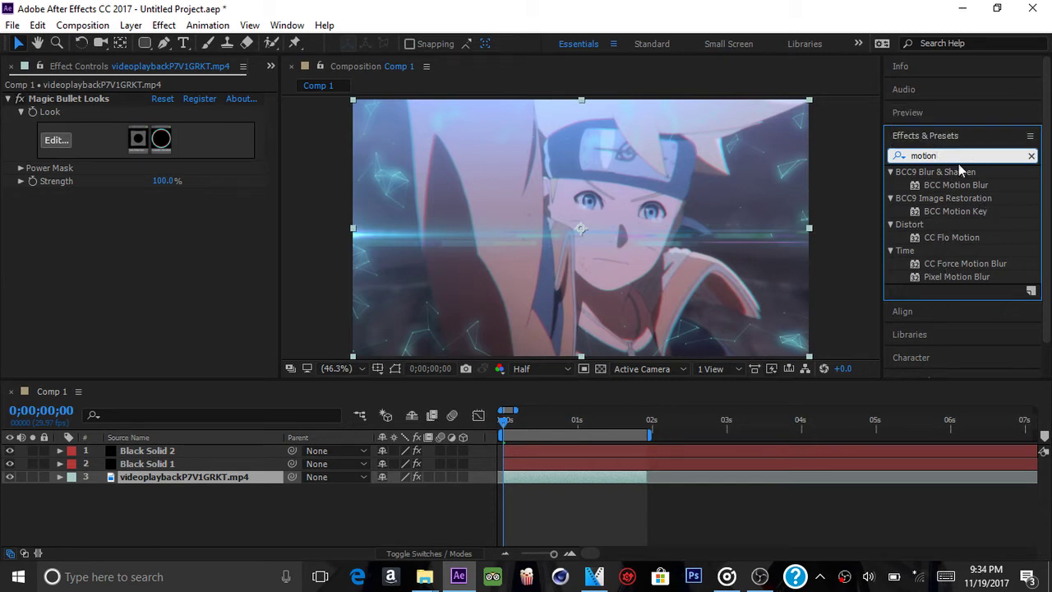
{"action": "key", "text": "BackSpace"}
{"action": "key", "text": "BackSpace"}
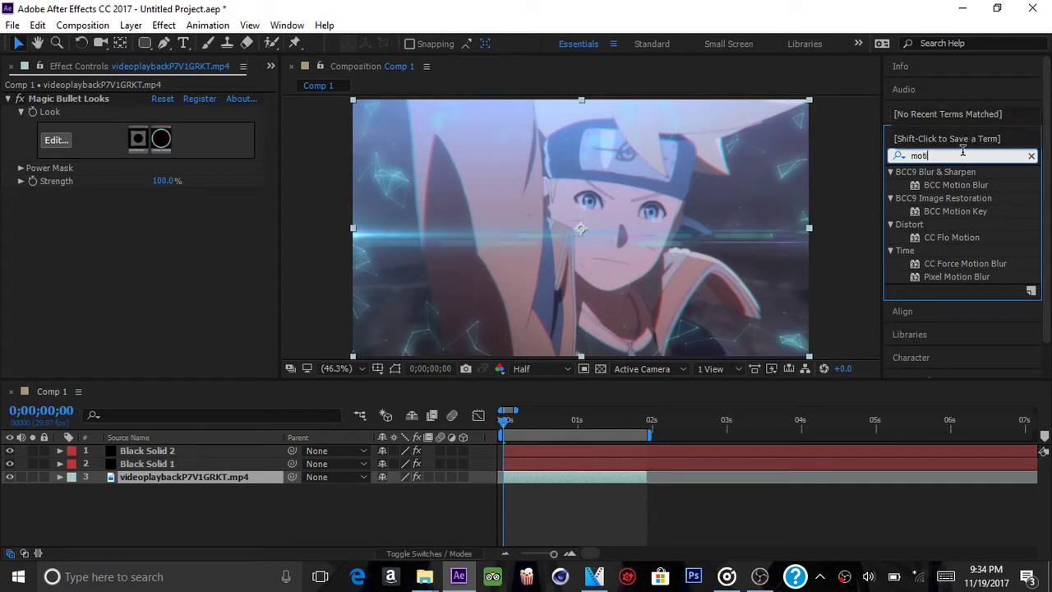
{"action": "key", "text": "BackSpace"}
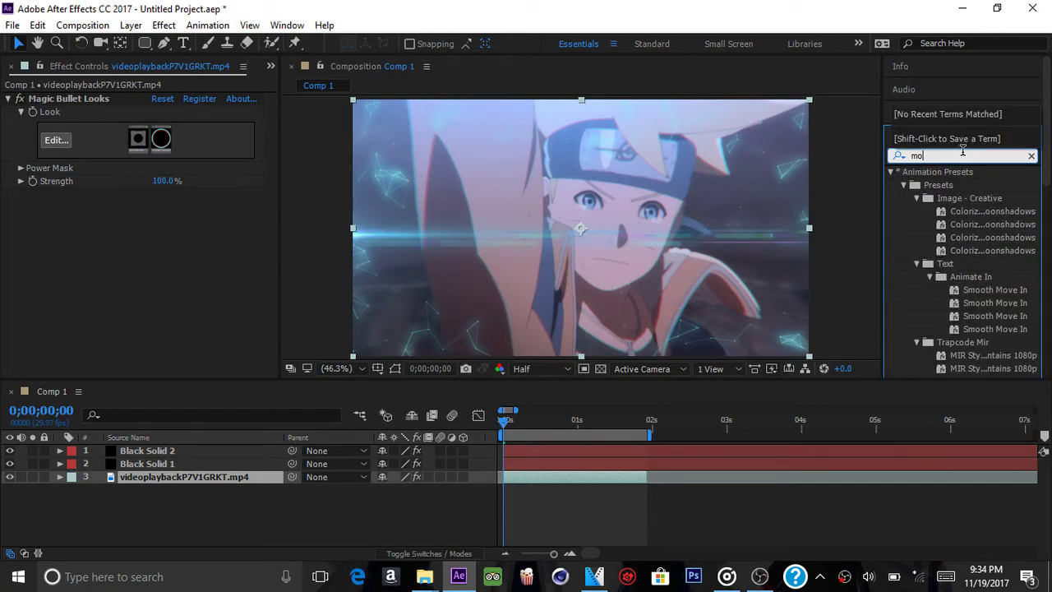
{"action": "left_click", "coordinate": [906, 186]}
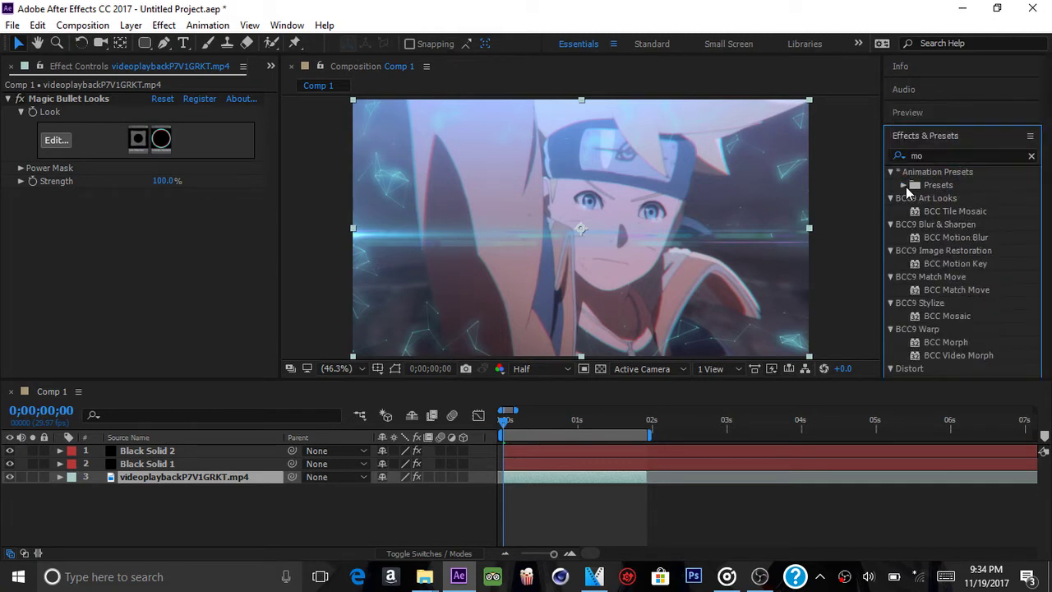
{"action": "scroll", "coordinate": [926, 340], "scroll_direction": "down", "scroll_amount": 5}
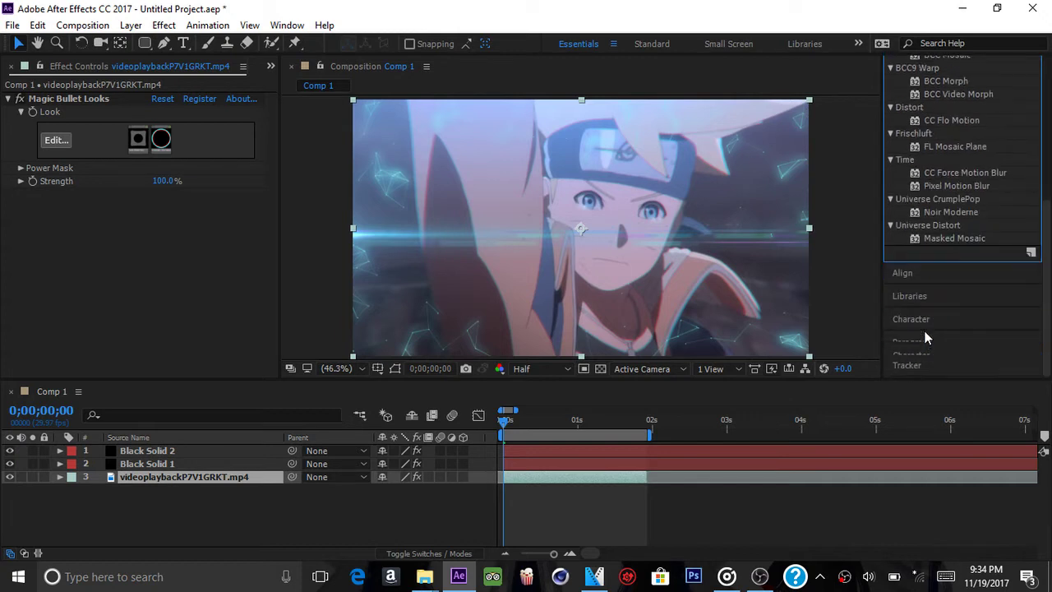
{"action": "scroll", "coordinate": [907, 180], "scroll_direction": "up", "scroll_amount": 5}
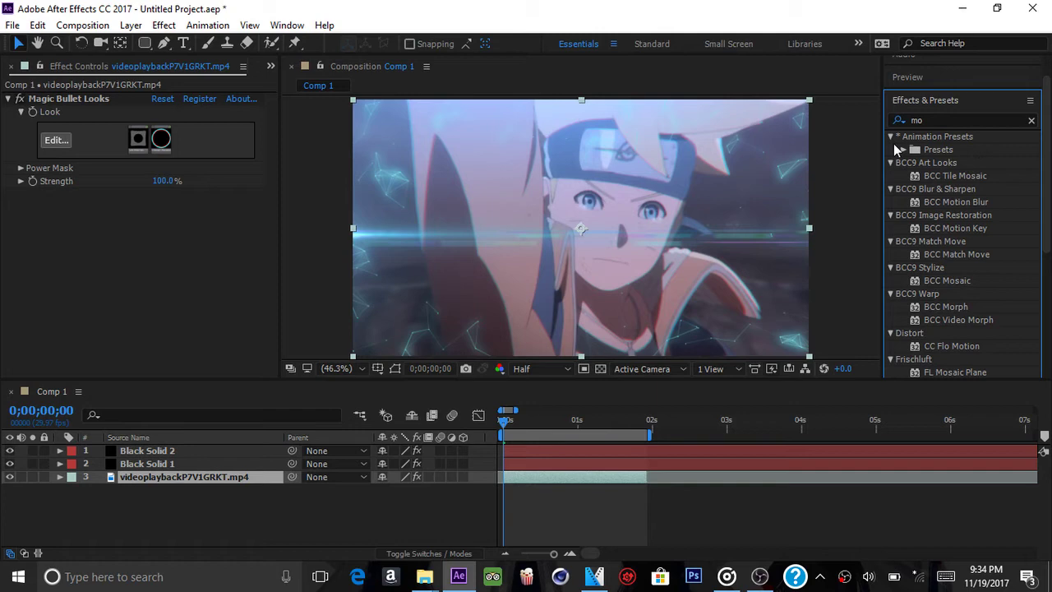
{"action": "left_click", "coordinate": [892, 138]}
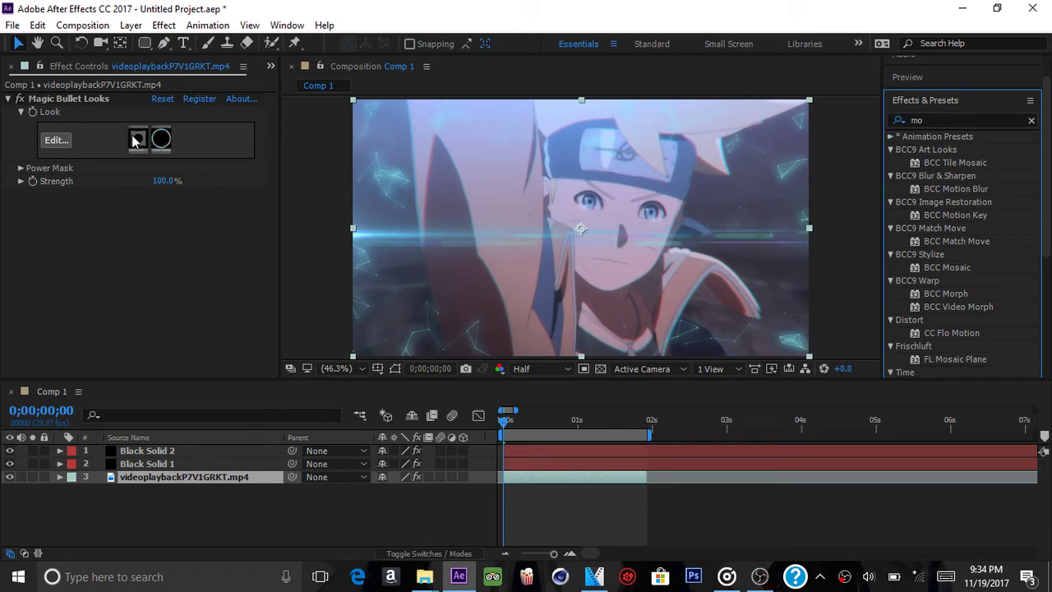
- Apply Stylize > Motion Tile to the anime video layer
{"action": "right_click", "coordinate": [147, 313]}
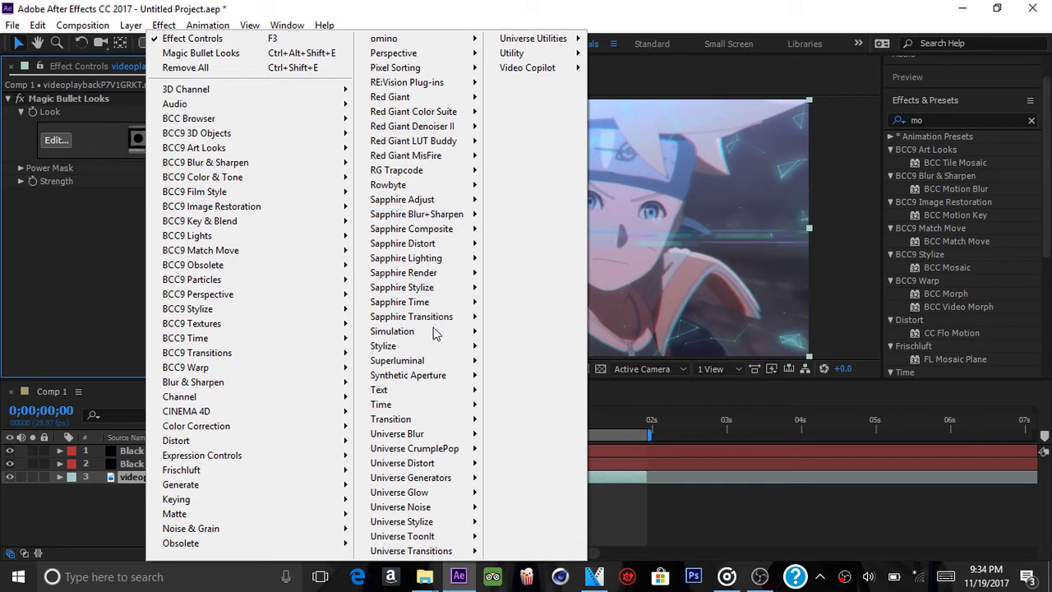
{"action": "mouse_move", "coordinate": [451, 349]}
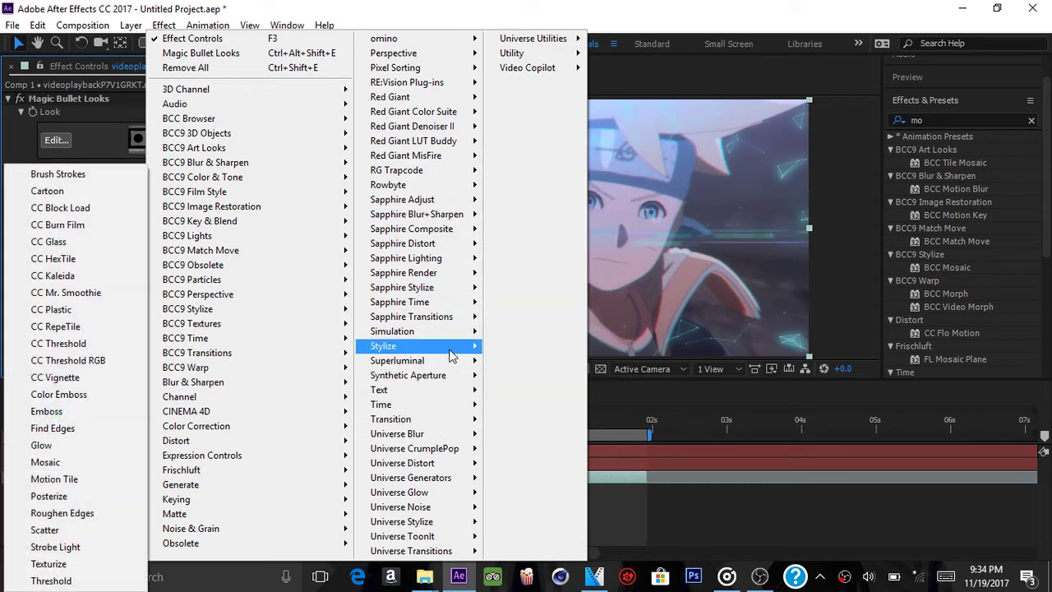
{"action": "left_click", "coordinate": [63, 479]}
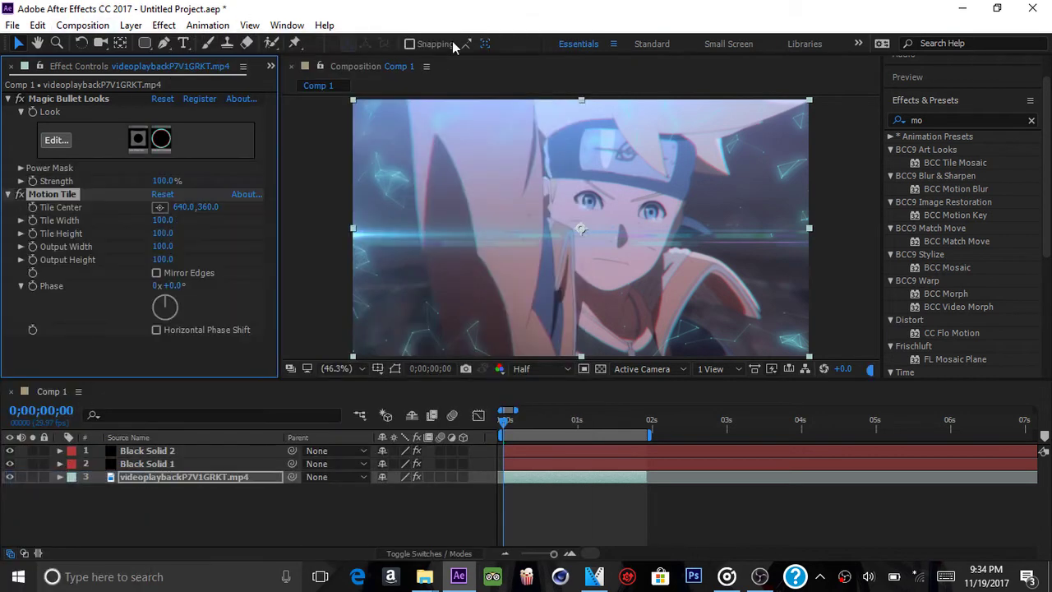
- Set Motion Tile's Output Width and Output Height to 500
{"action": "left_click", "coordinate": [169, 246]}
{"action": "type", "text": "4"}
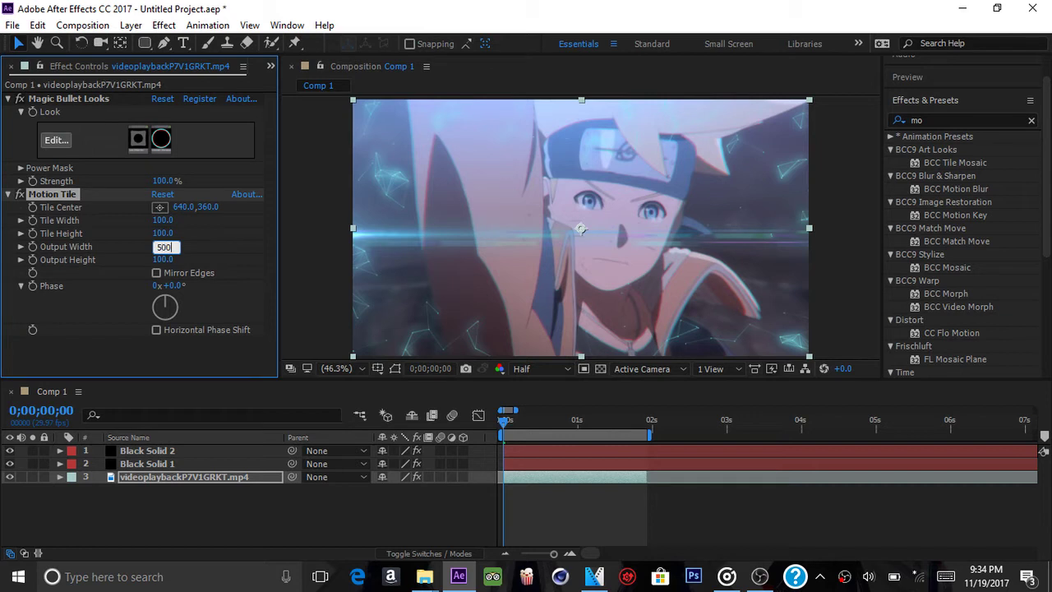
{"action": "key", "text": "Return"}
{"action": "left_click", "coordinate": [163, 260]}
{"action": "type", "text": "30"}
{"action": "key", "text": "Return"}
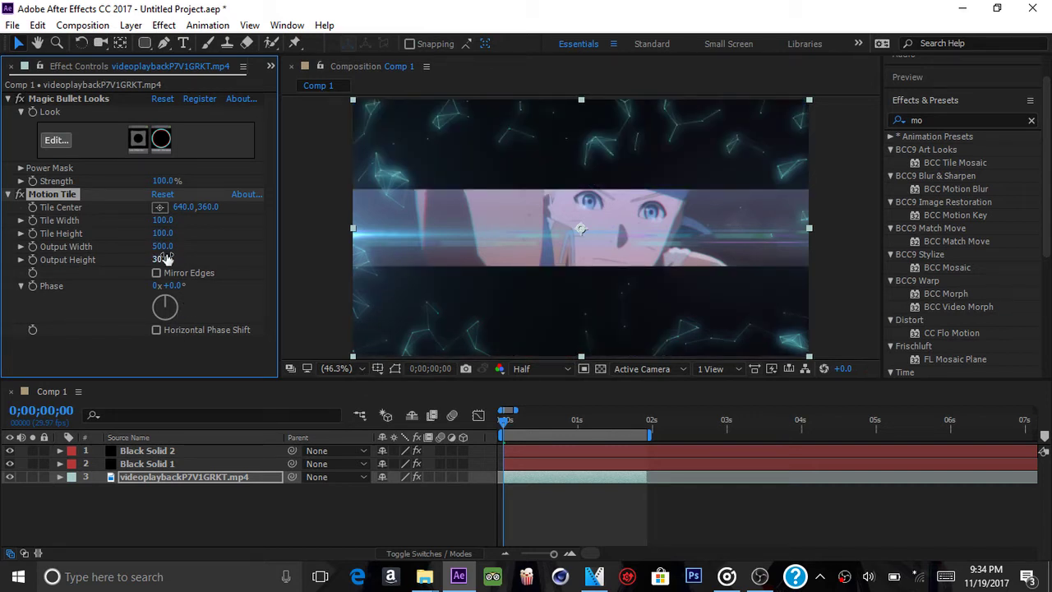
{"action": "left_click", "coordinate": [163, 259]}
{"action": "key", "text": "Return"}
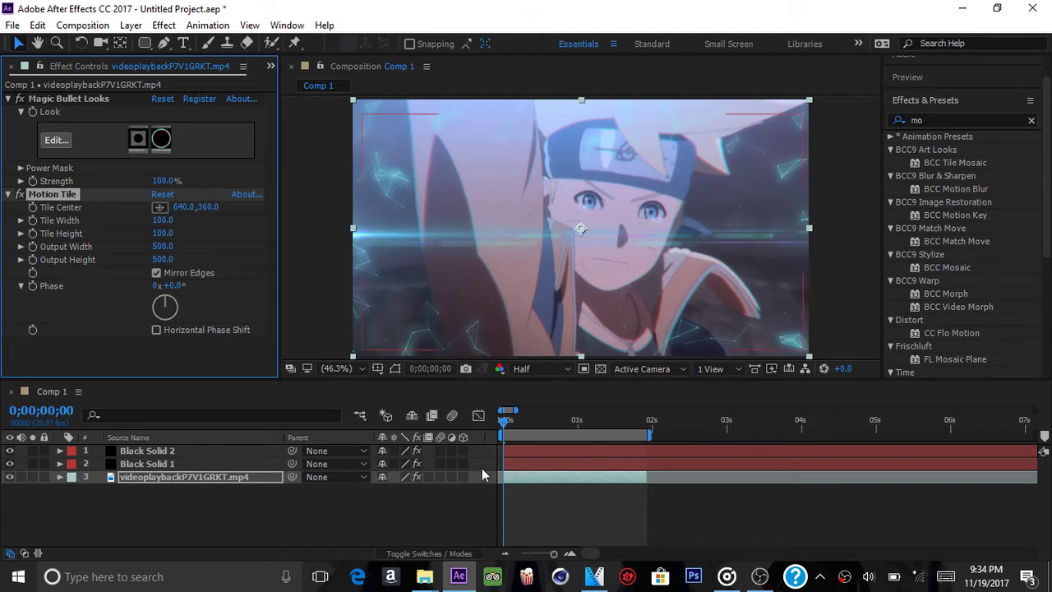
- Add a new Camera 1 layer with its default settings
{"action": "left_click", "coordinate": [205, 500]}
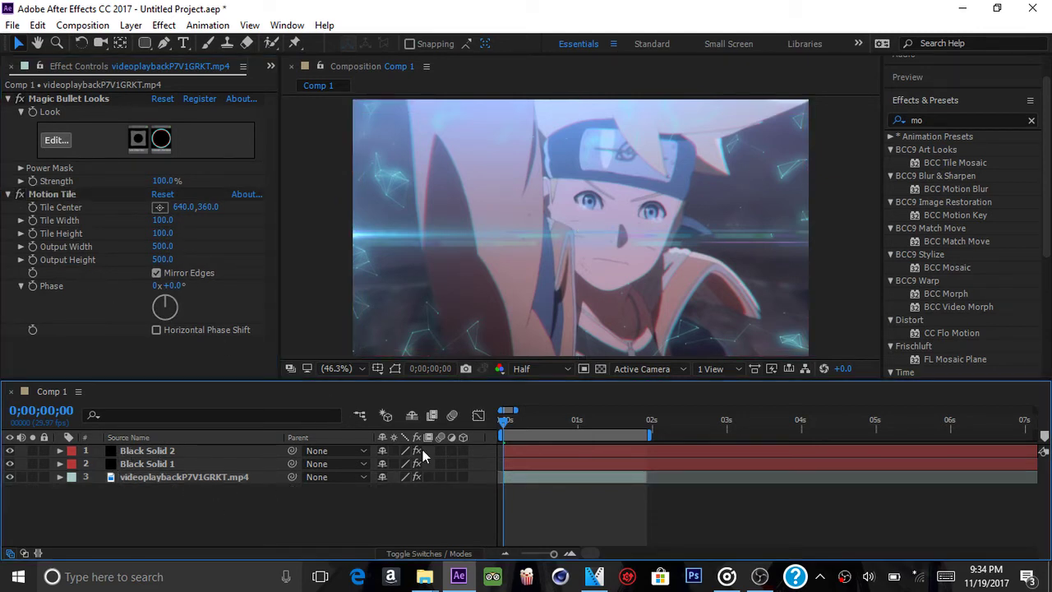
{"action": "right_click", "coordinate": [494, 451]}
{"action": "mouse_move", "coordinate": [559, 306]}
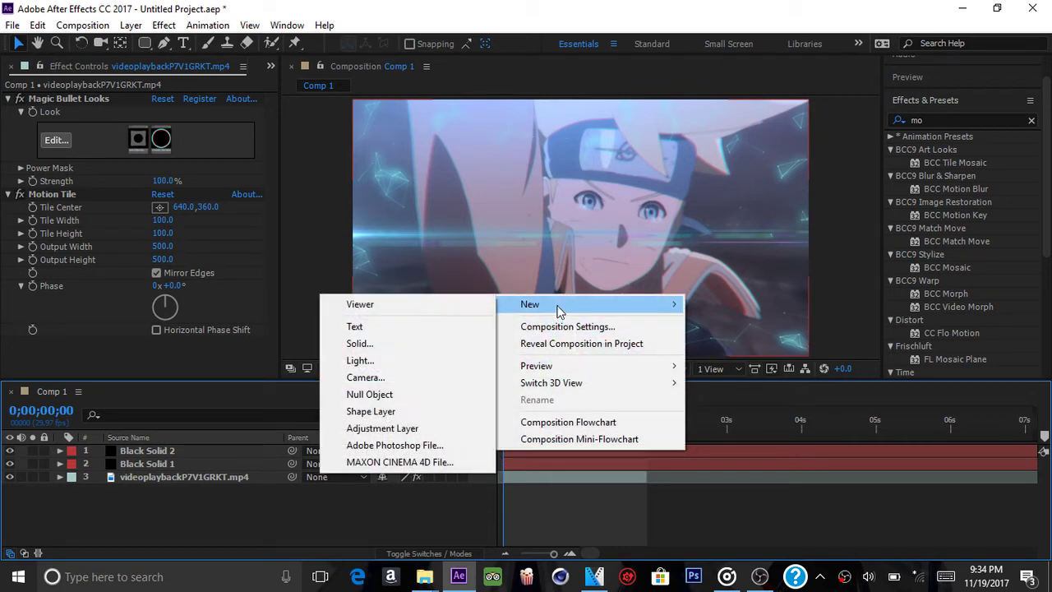
{"action": "left_click", "coordinate": [409, 380]}
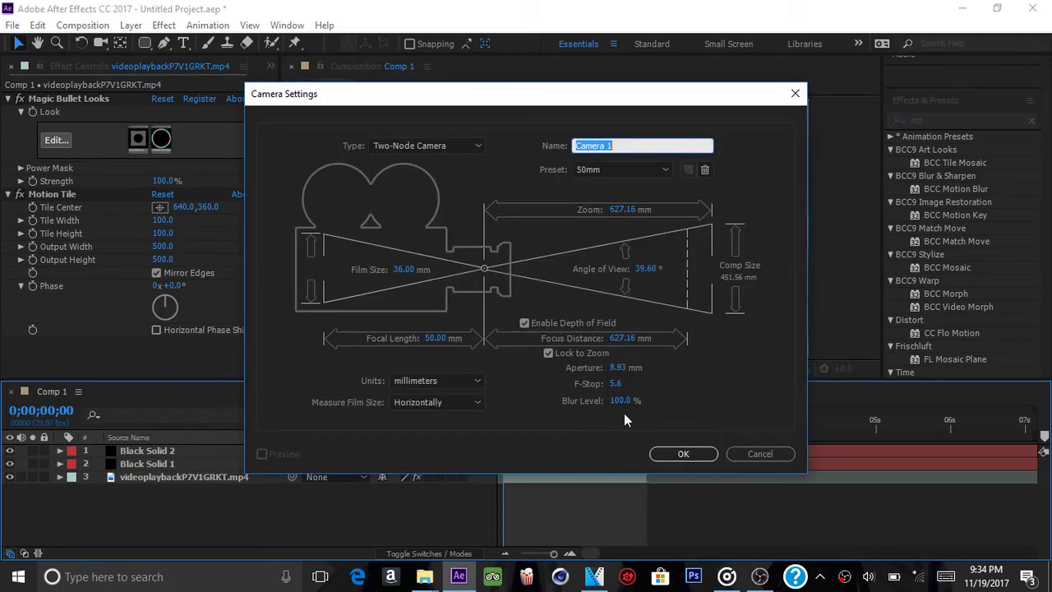
{"action": "left_click", "coordinate": [678, 452]}
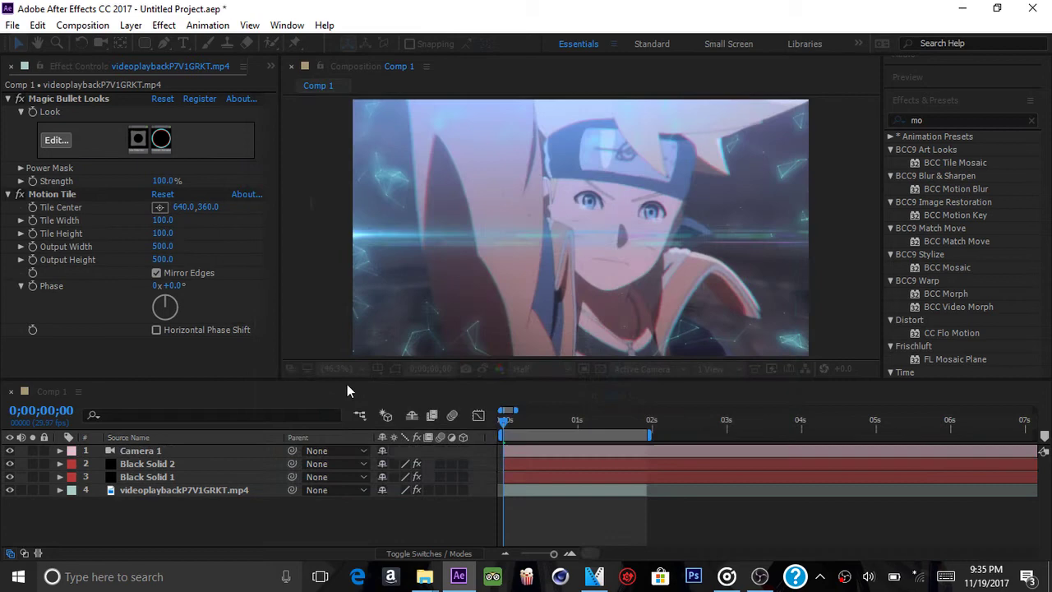
- Add a 3D Null 1 layer and parent Camera 1 to it
{"action": "right_click", "coordinate": [487, 444]}
{"action": "mouse_move", "coordinate": [531, 306]}
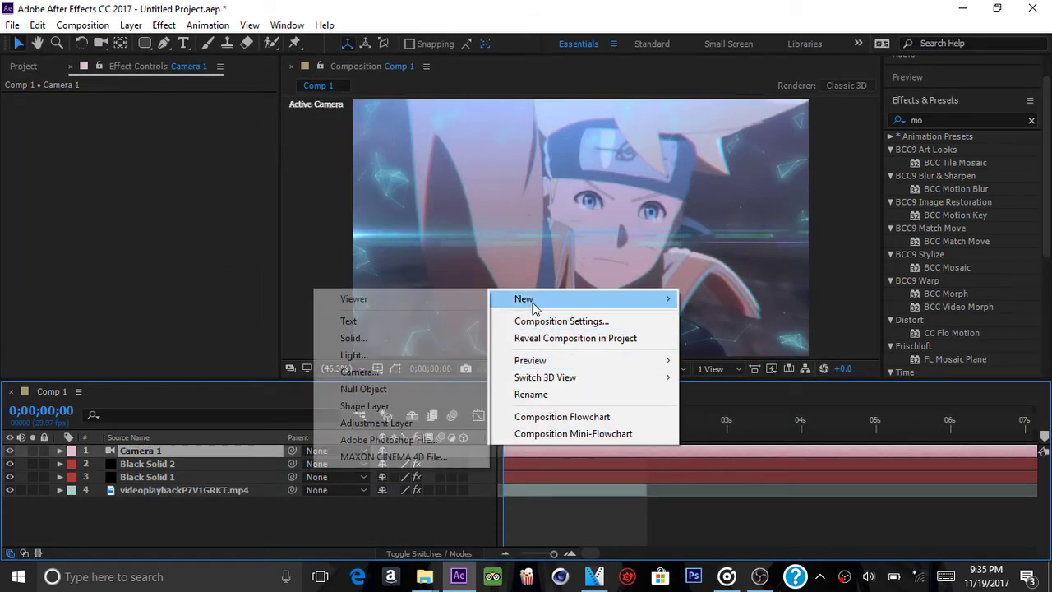
{"action": "left_click", "coordinate": [401, 389]}
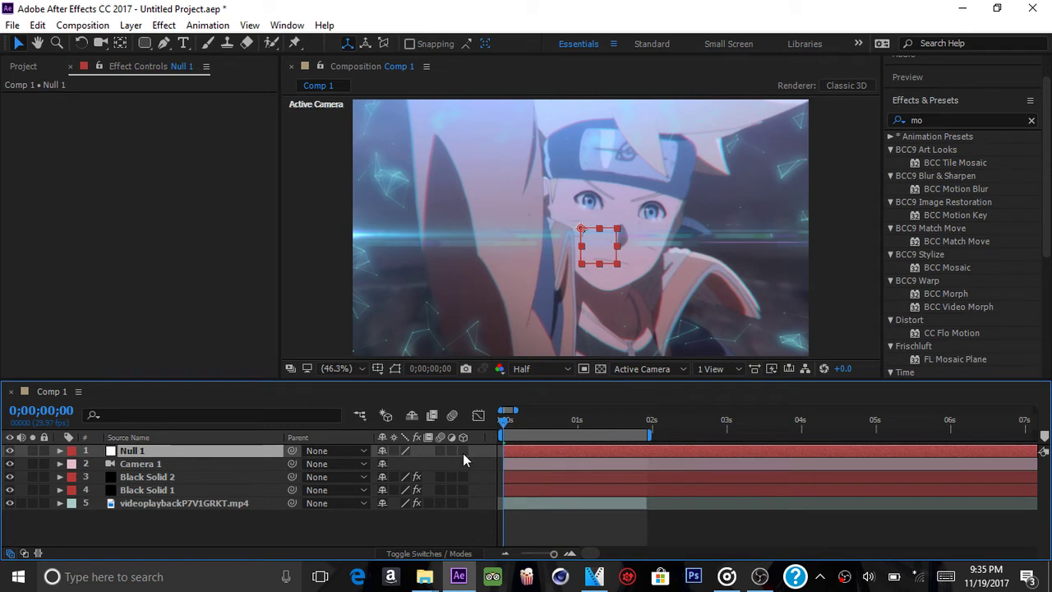
{"action": "left_click", "coordinate": [463, 450]}
{"action": "left_click_drag", "start_coordinate": [293, 464], "coordinate": [262, 453]}
{"action": "left_click", "coordinate": [184, 478]}
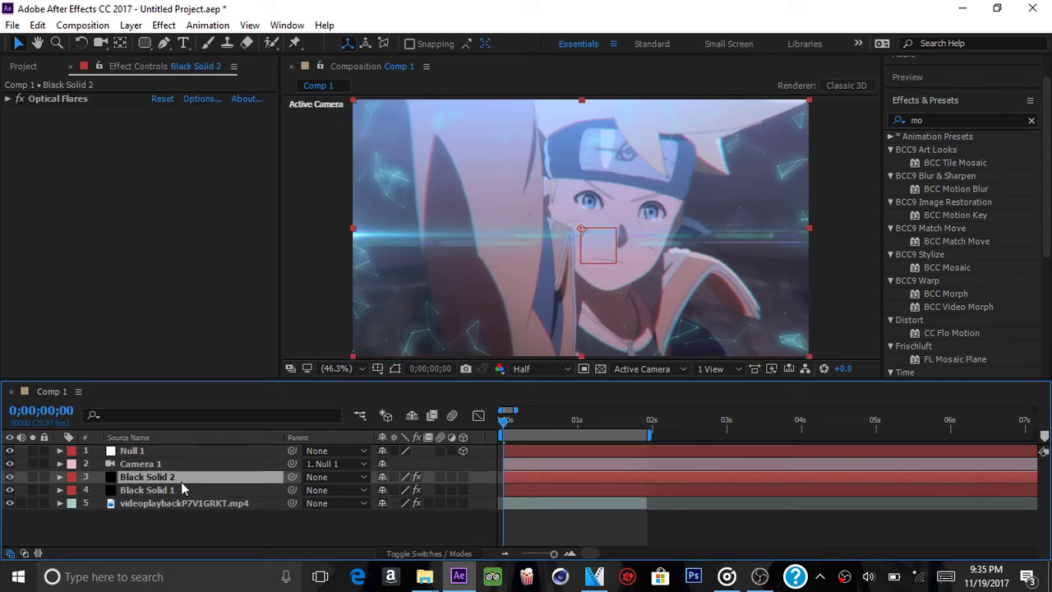
- Set the Optical Flares Source Type on Black Solid 2 to 3D
{"action": "left_click", "coordinate": [206, 502]}
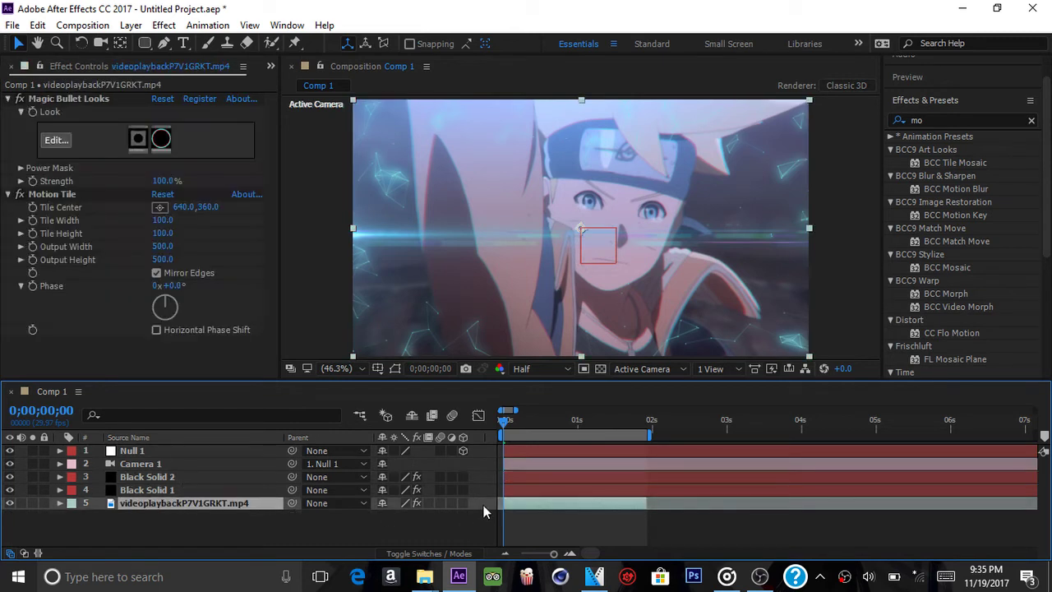
{"action": "left_click", "coordinate": [140, 477]}
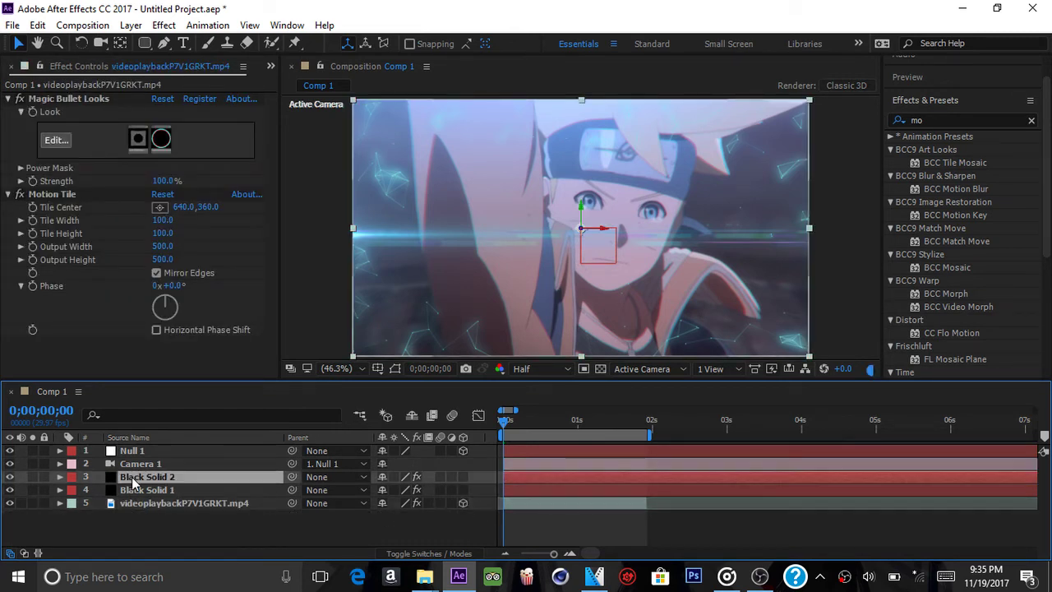
{"action": "left_click", "coordinate": [7, 99]}
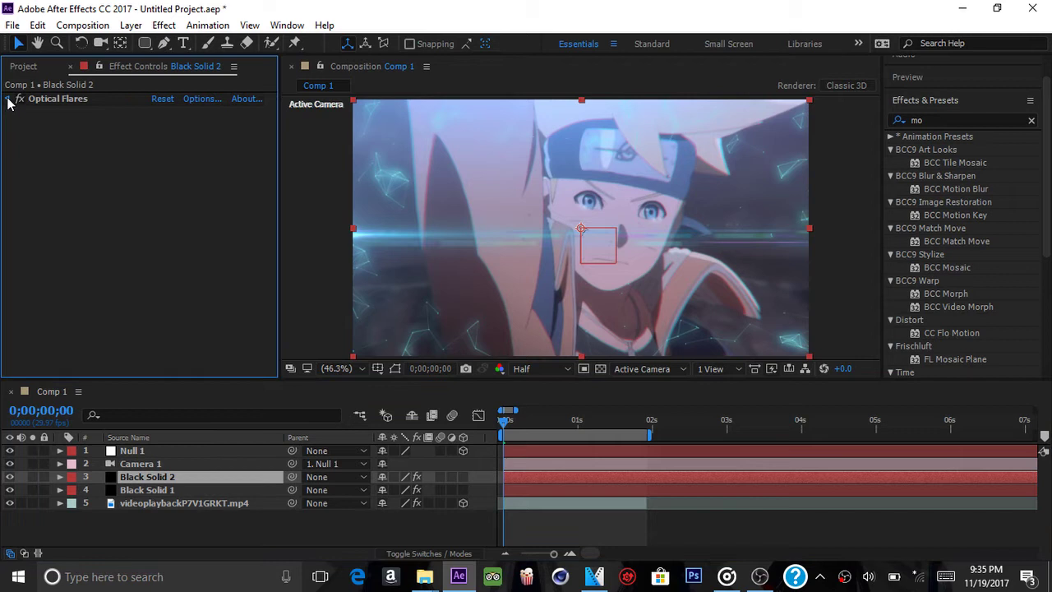
{"action": "left_click", "coordinate": [191, 244]}
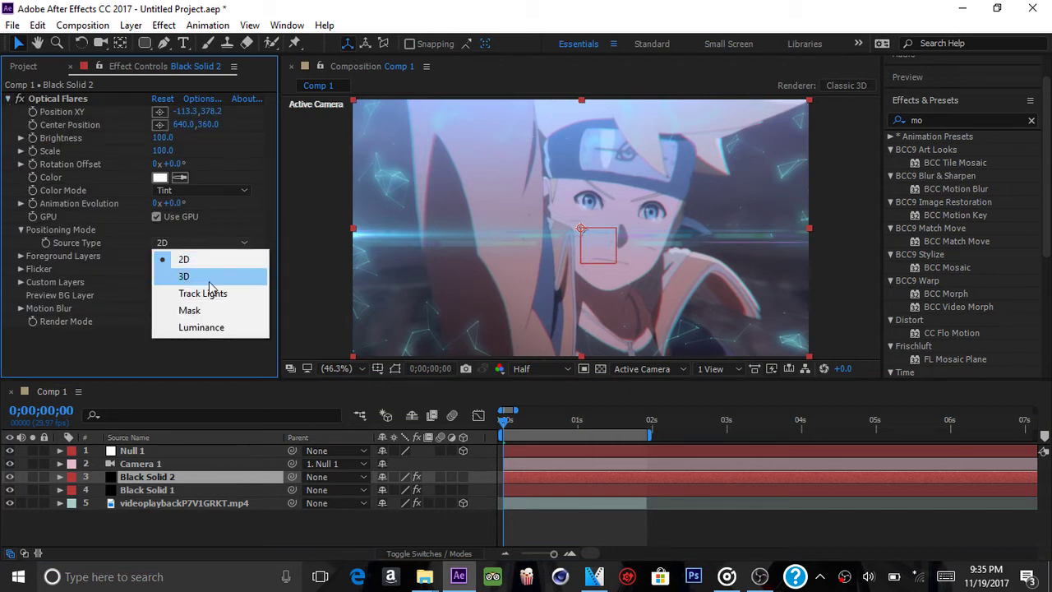
{"action": "left_click", "coordinate": [198, 276]}
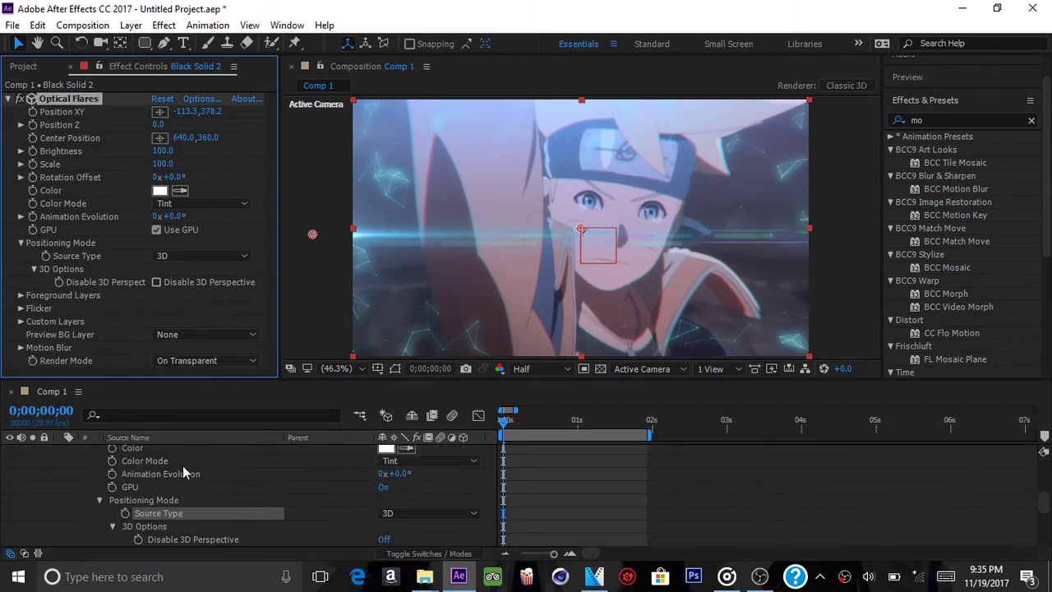
{"action": "scroll", "coordinate": [164, 463], "scroll_direction": "up", "scroll_amount": 6}
{"action": "left_click", "coordinate": [59, 478]}
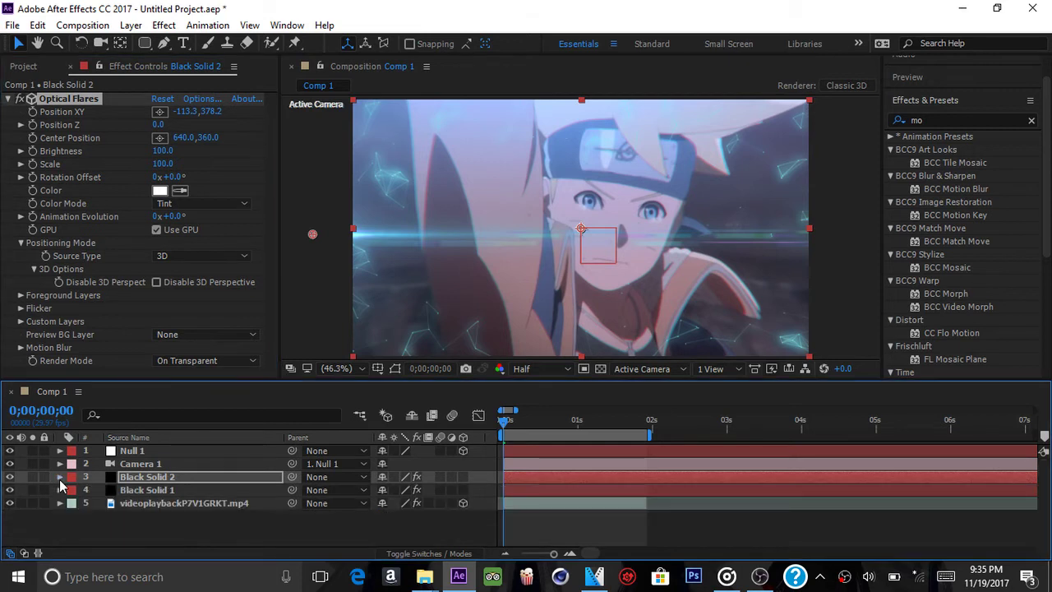
{"action": "left_click", "coordinate": [510, 455]}
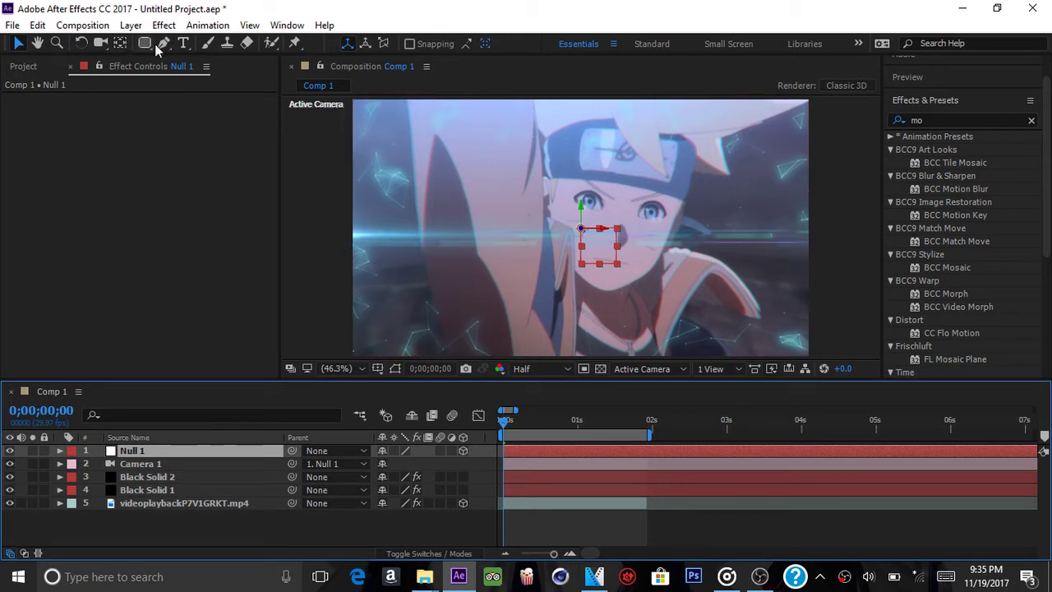
- Start a new text layer in the viewer and set its font to Times New Roman
{"action": "left_click", "coordinate": [183, 43]}
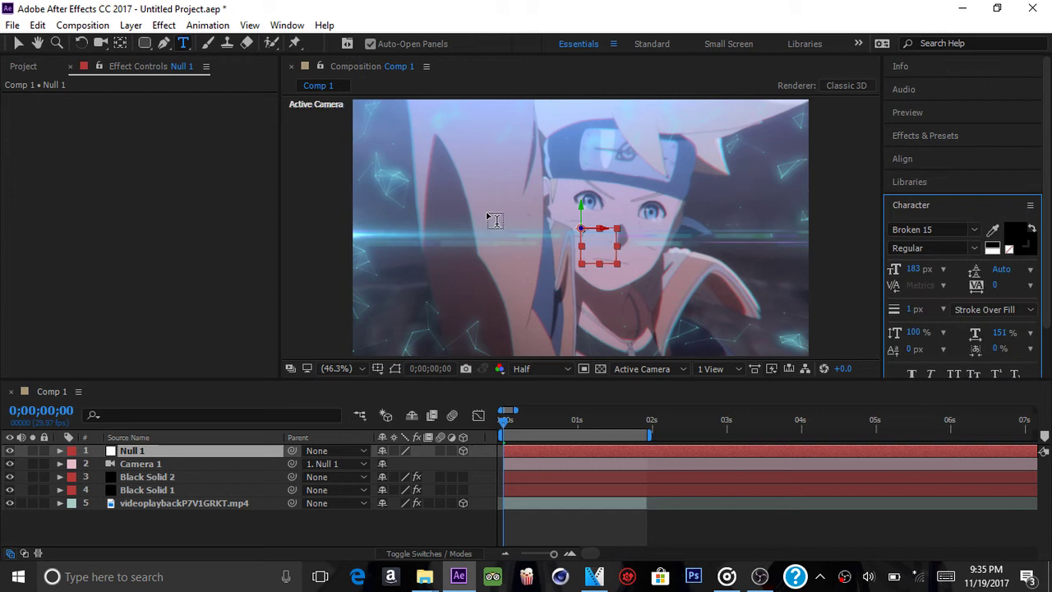
{"action": "left_click", "coordinate": [499, 230]}
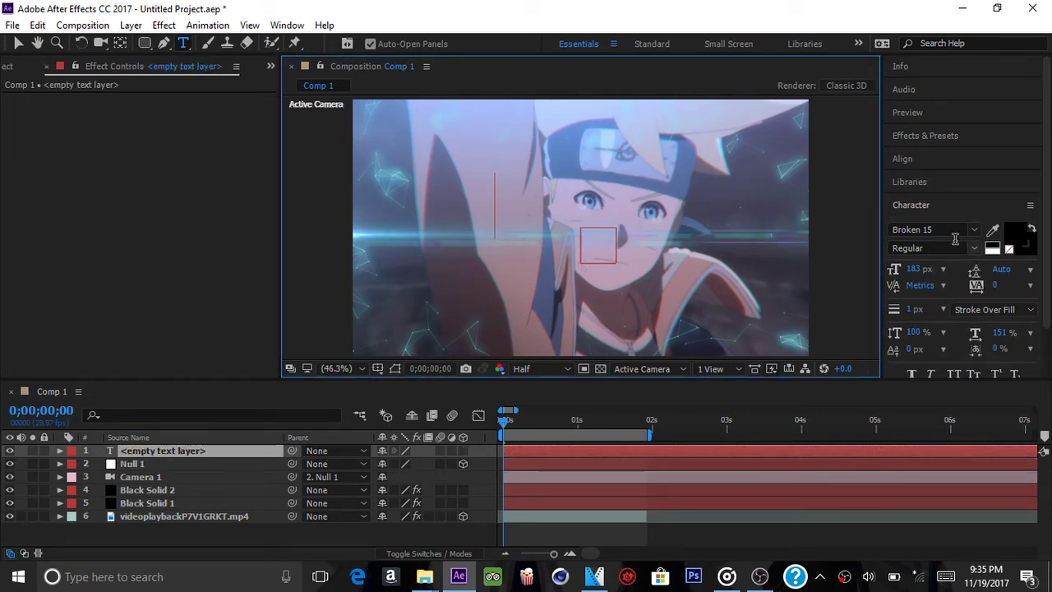
{"action": "left_click", "coordinate": [955, 229]}
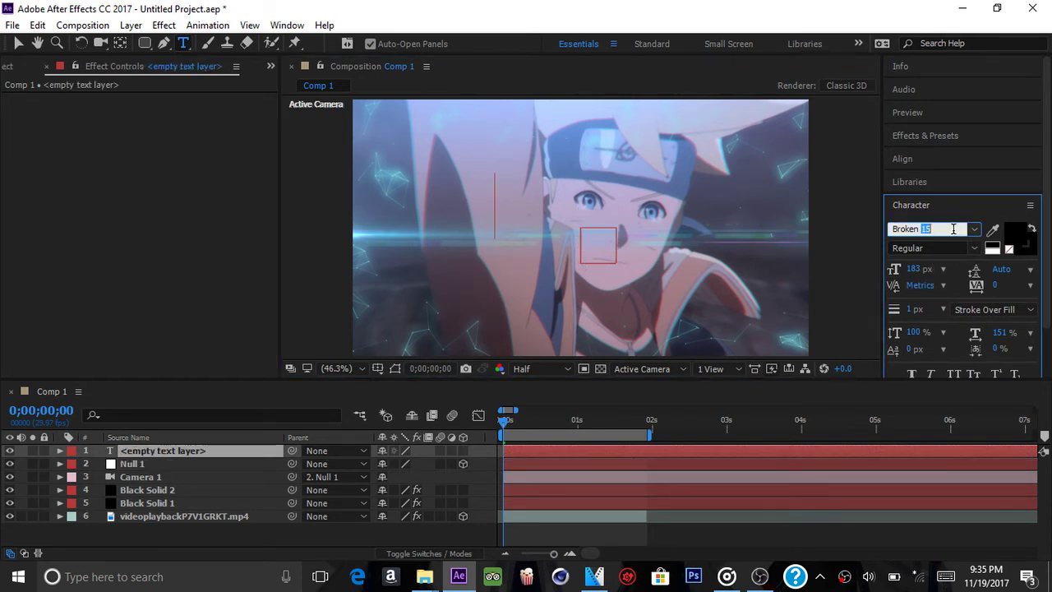
{"action": "triple_click", "coordinate": [951, 230]}
{"action": "type", "text": "Tahoma"}
{"action": "type", "text": "imes New Roman"}
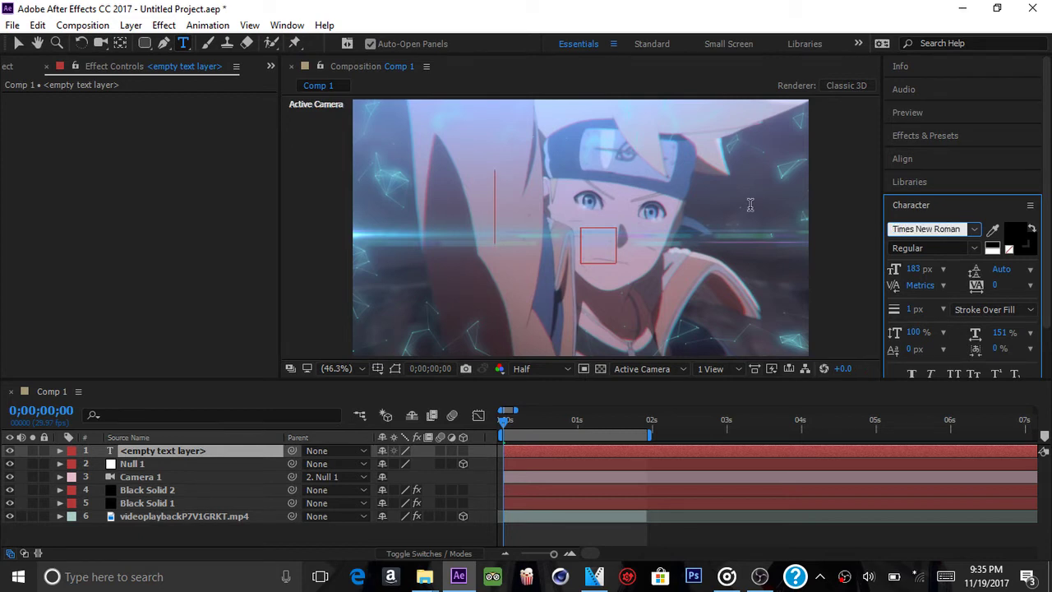
{"action": "key", "text": "Return"}
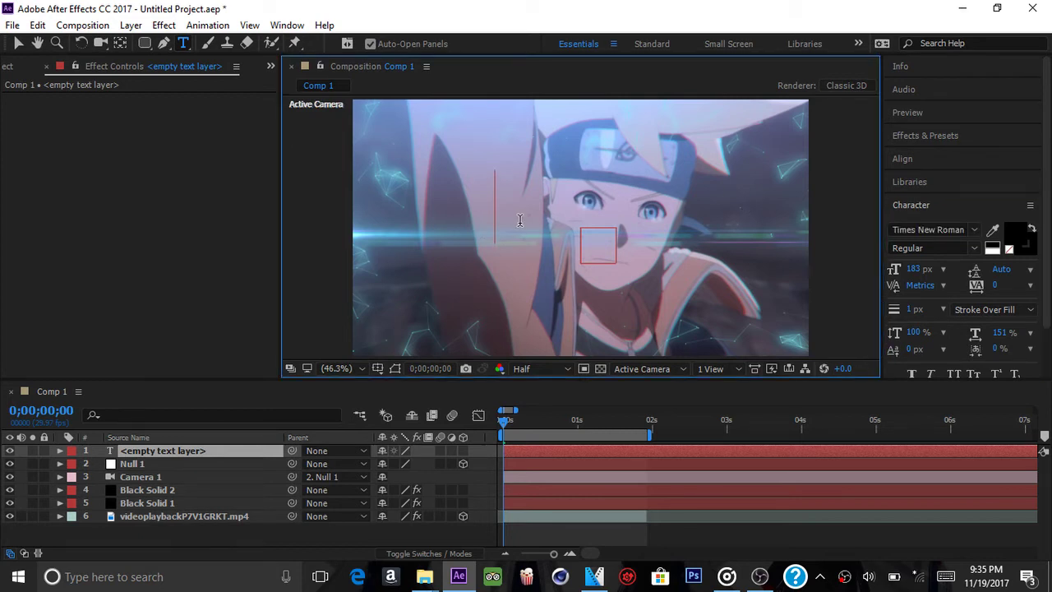
- Type 'plexus' and make its fill colour white
{"action": "type", "text": "pl"}
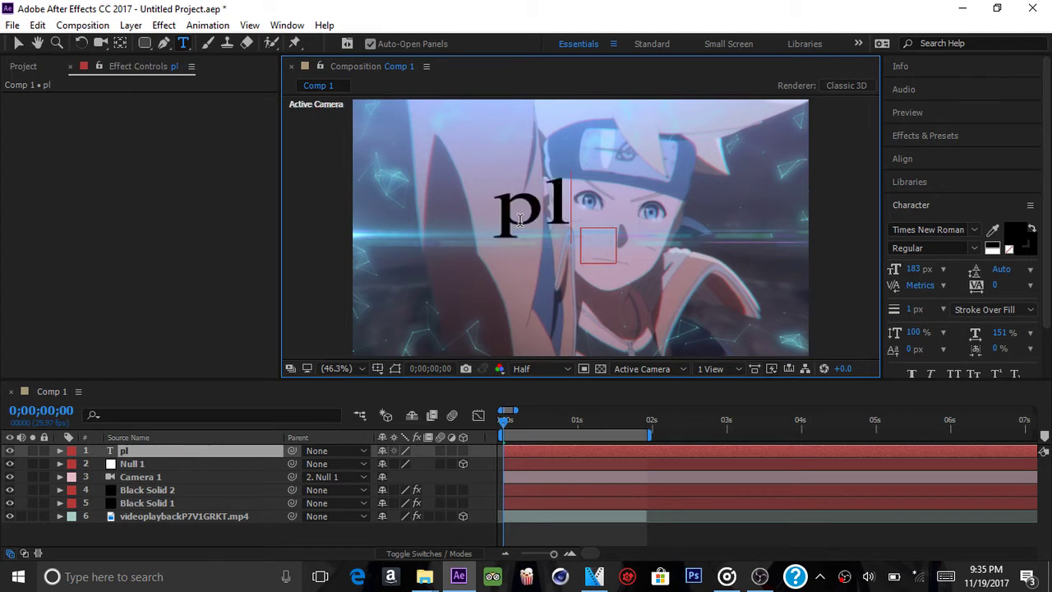
{"action": "type", "text": "exuse"}
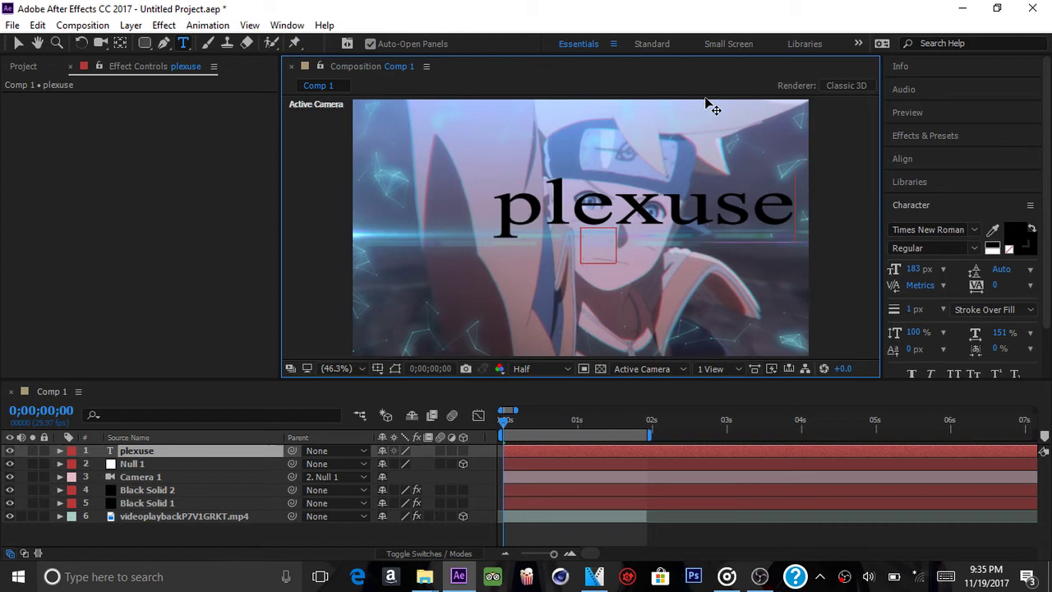
{"action": "key", "text": "BackSpace"}
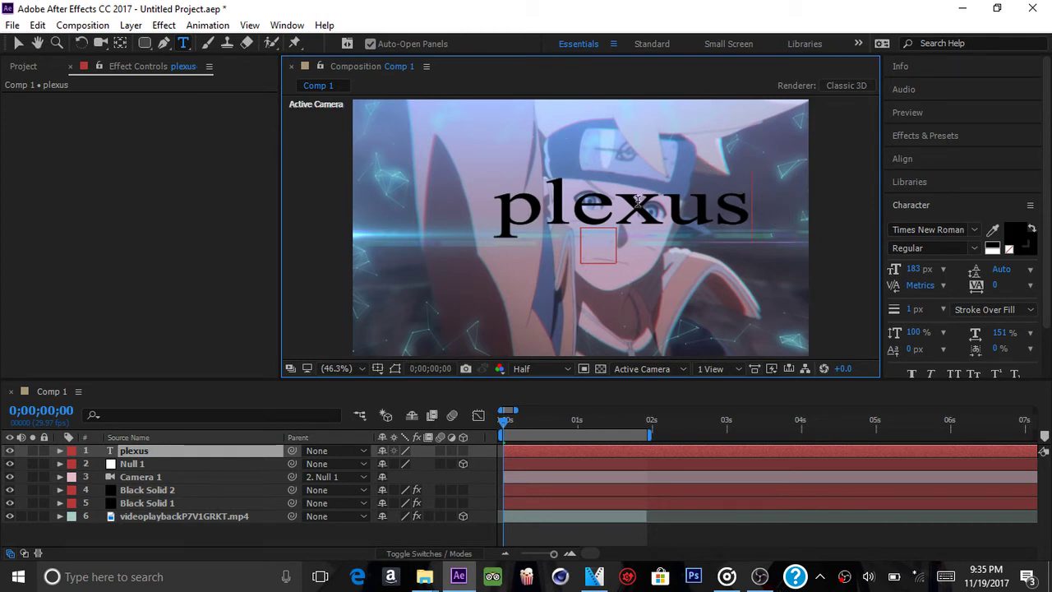
{"action": "key", "text": "ctrl+a"}
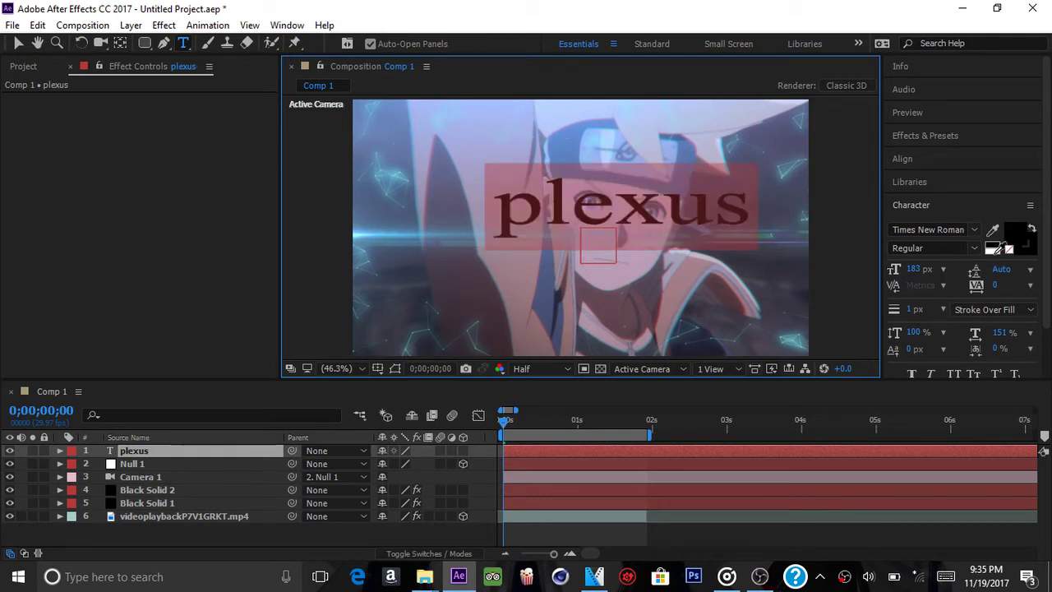
{"action": "left_click", "coordinate": [1033, 230]}
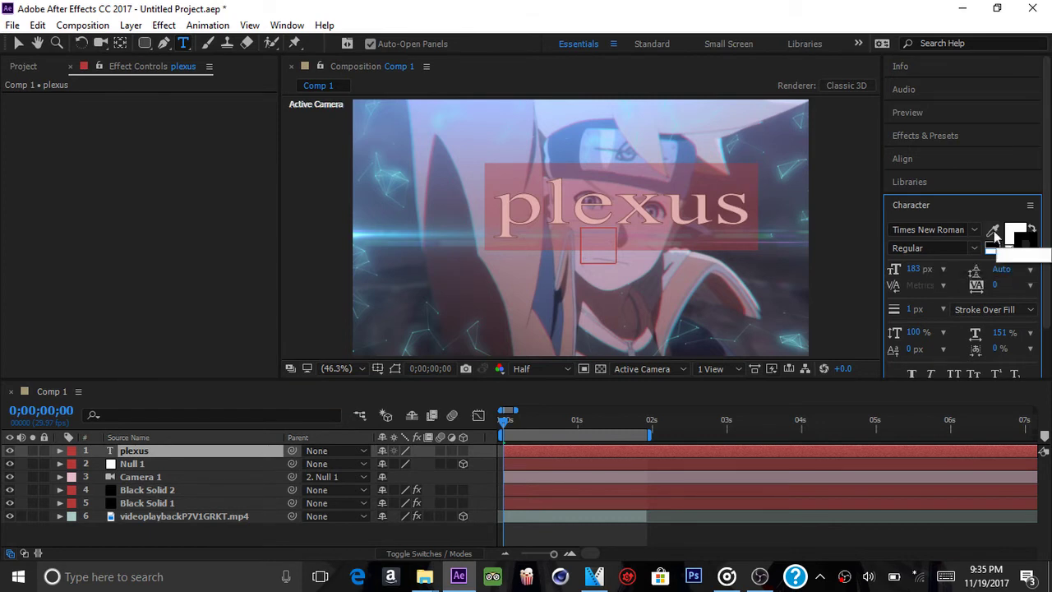
{"action": "left_click", "coordinate": [1021, 251]}
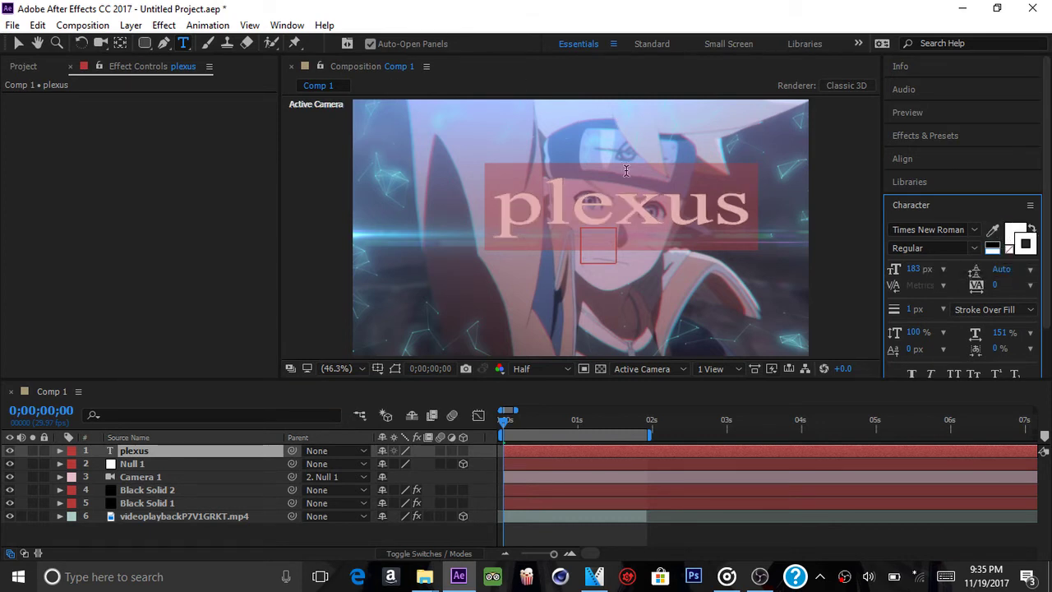
{"action": "left_click", "coordinate": [1011, 229]}
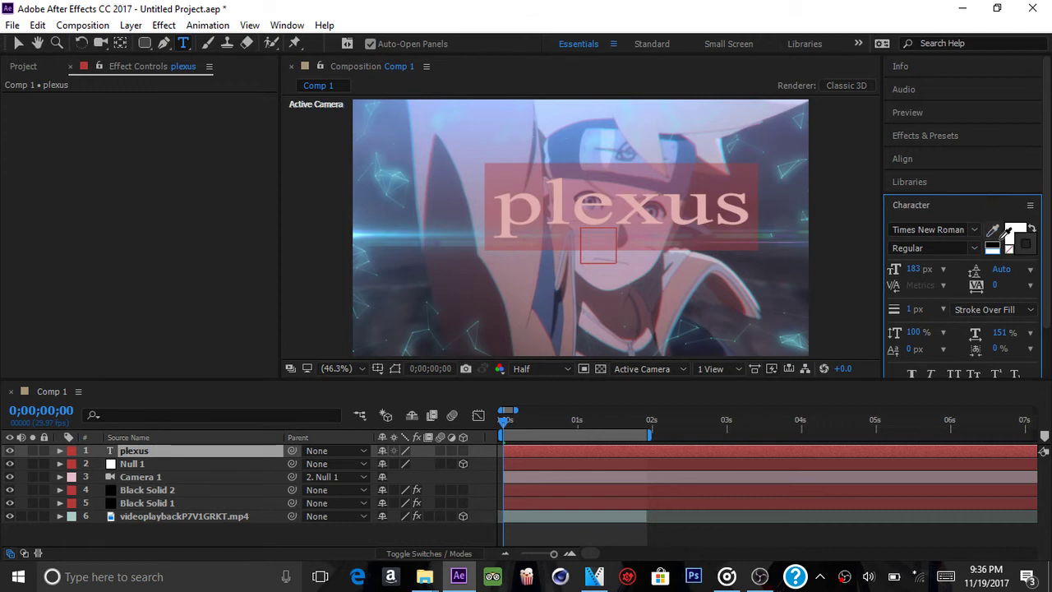
{"action": "left_click", "coordinate": [542, 217]}
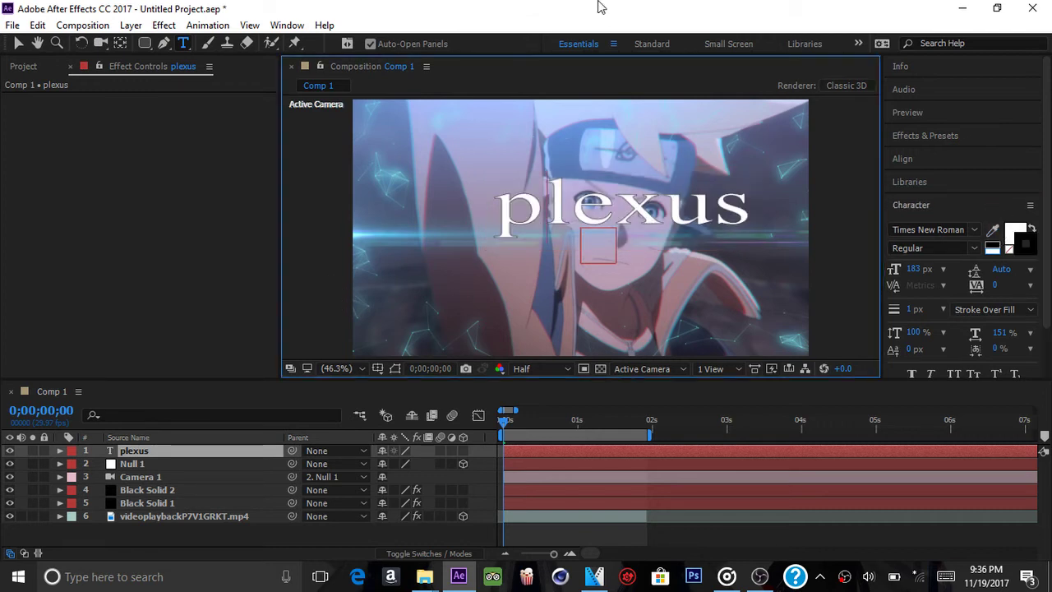
- Make the plexus text 3D and move it nearer the camera, nudged slightly right
{"action": "left_click", "coordinate": [463, 450]}
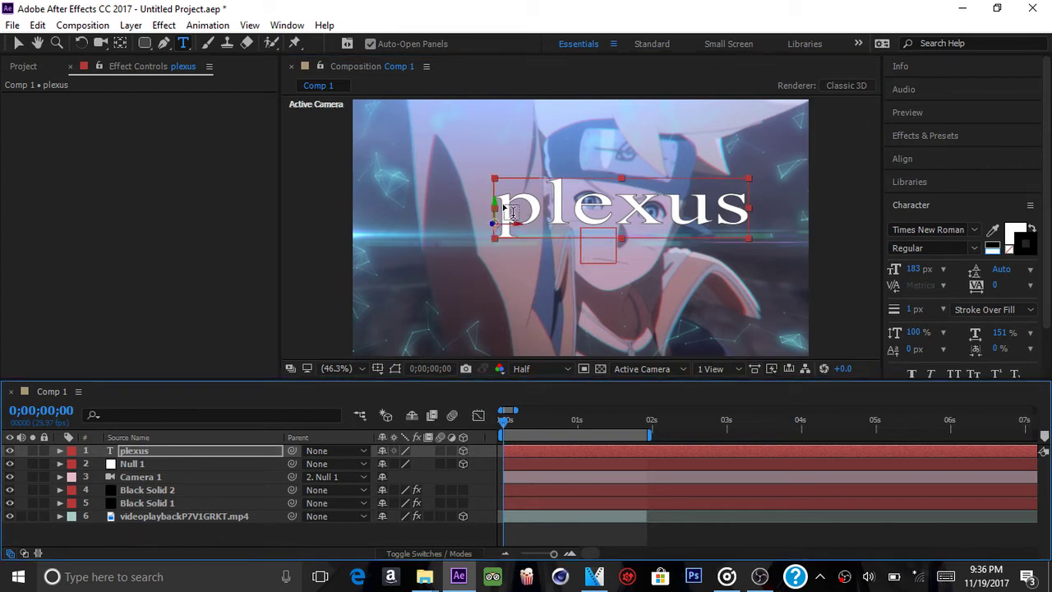
{"action": "left_click", "coordinate": [18, 43]}
{"action": "left_click_drag", "start_coordinate": [485, 232], "coordinate": [343, 246]}
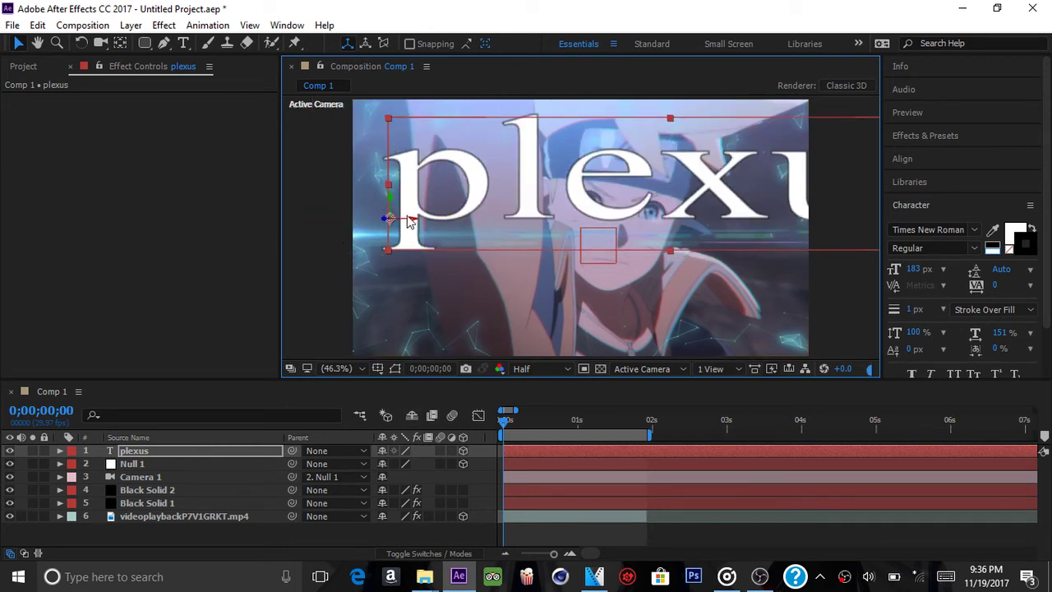
{"action": "left_click_drag", "start_coordinate": [426, 224], "coordinate": [436, 228]}
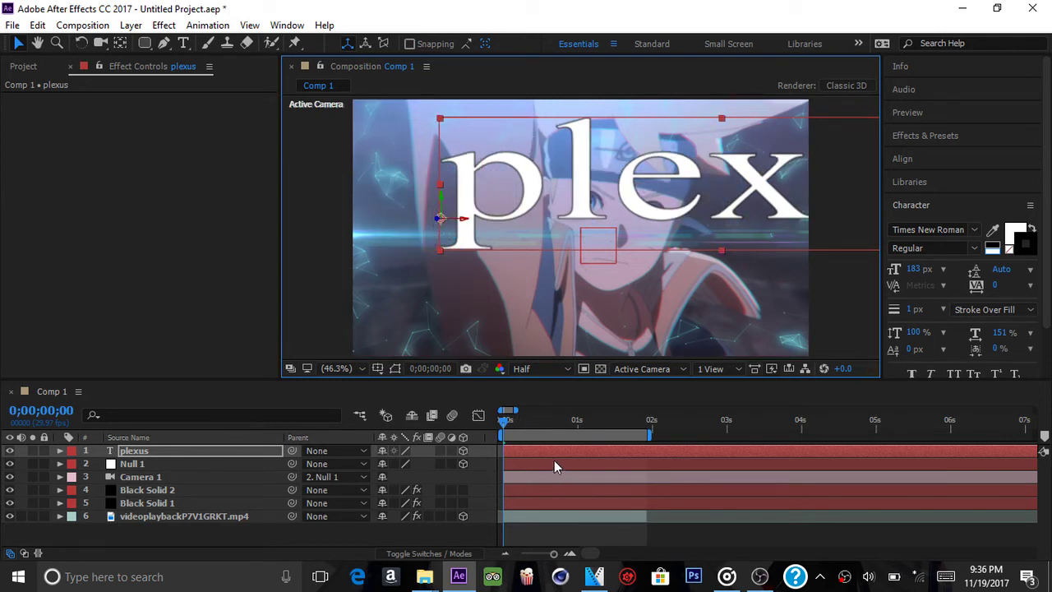
{"action": "left_click_drag", "start_coordinate": [144, 465], "coordinate": [179, 488]}
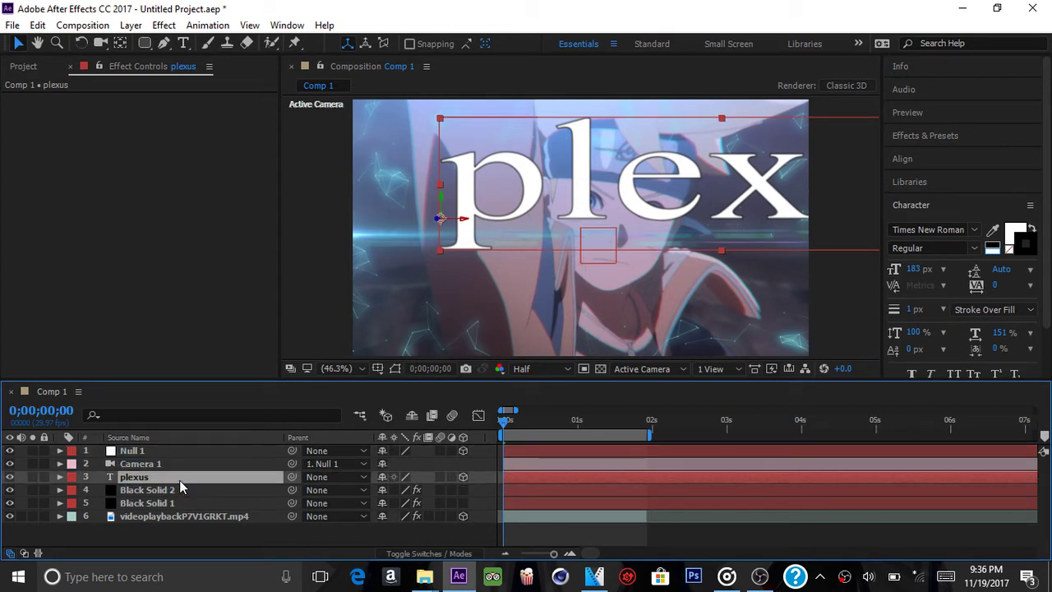
- Keyframe Null 1's Position at 0 s with Z pushed forward to 377
{"action": "left_click", "coordinate": [546, 450]}
{"action": "key", "text": "p"}
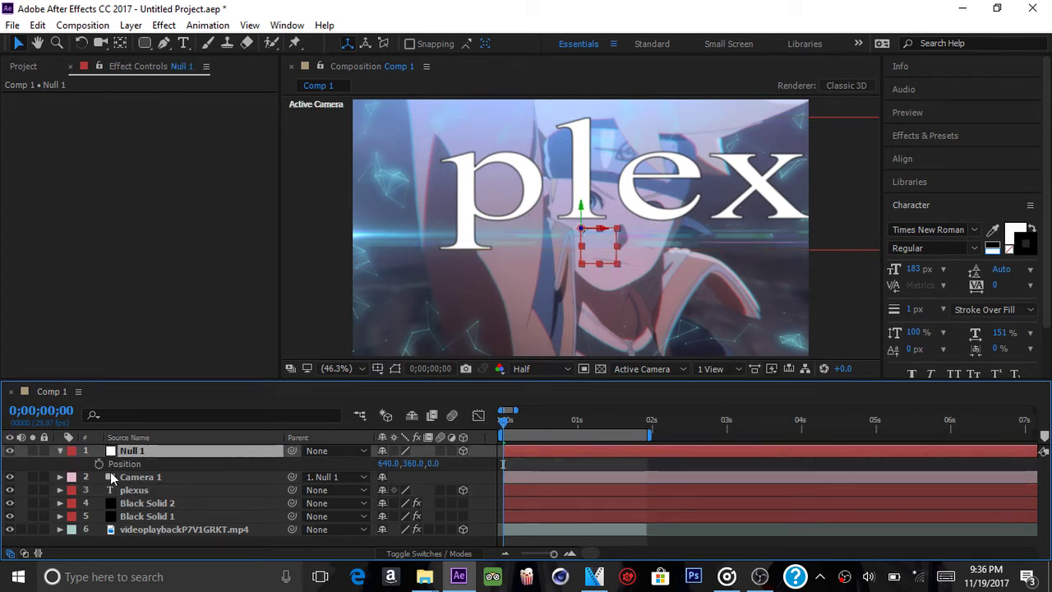
{"action": "left_click", "coordinate": [98, 464]}
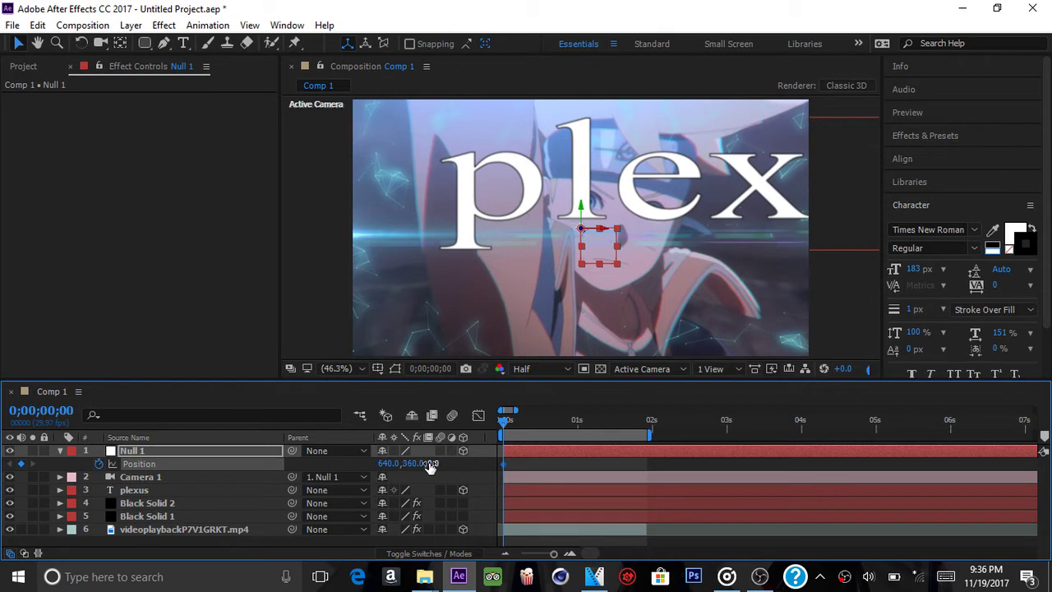
{"action": "left_click_drag", "start_coordinate": [431, 462], "coordinate": [652, 396]}
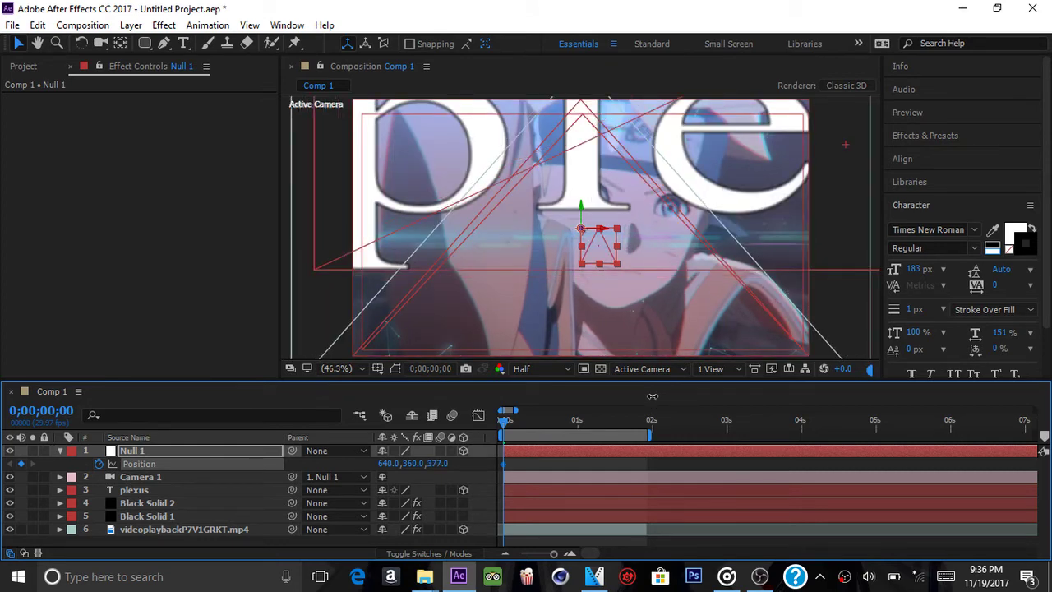
{"action": "scroll", "coordinate": [578, 247], "scroll_direction": "down", "scroll_amount": 2}
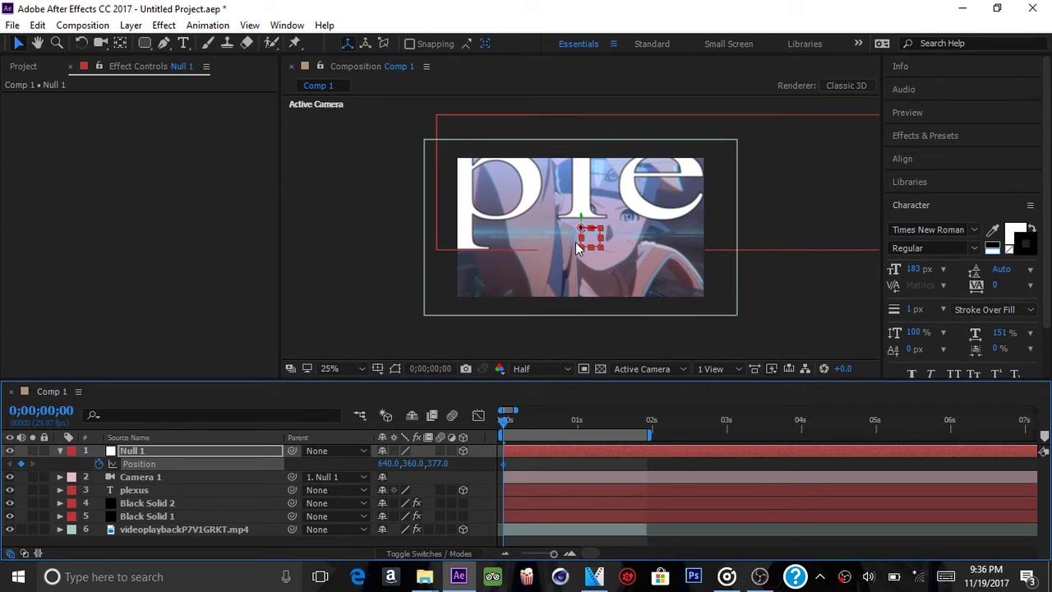
{"action": "left_click", "coordinate": [496, 234]}
{"action": "left_click", "coordinate": [301, 172]}
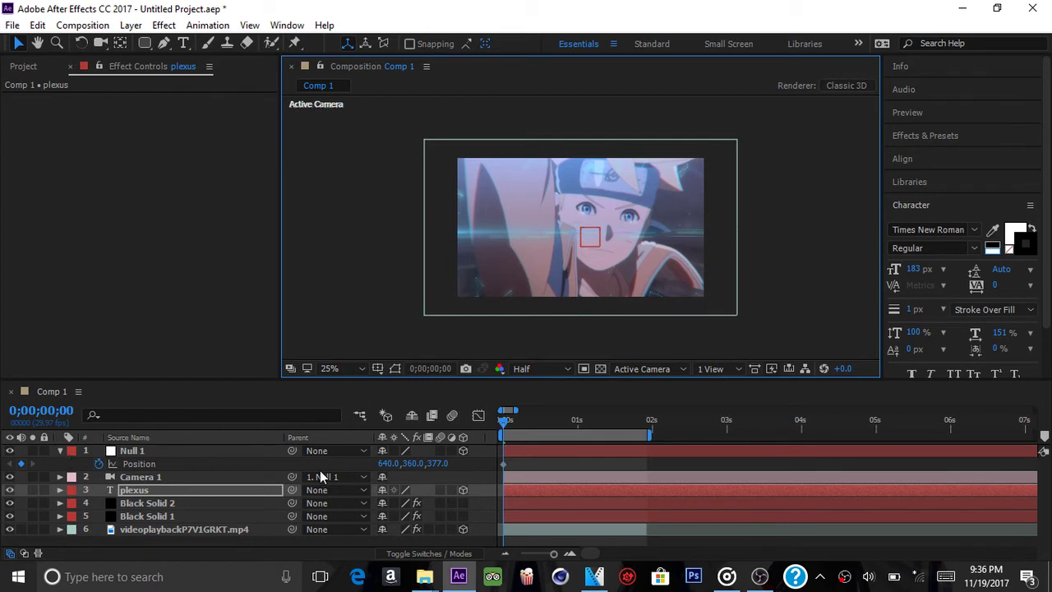
- At 0;00;01;03, pull Null 1's Position Z back to -563, fitting the comp in view
{"action": "left_click", "coordinate": [572, 552]}
{"action": "left_click", "coordinate": [599, 424]}
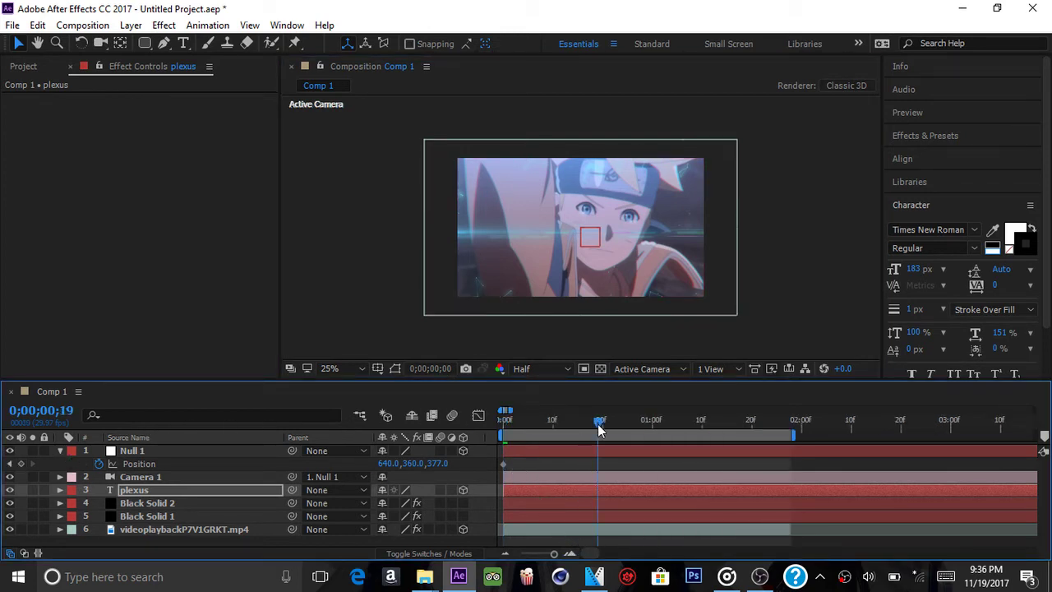
{"action": "left_click", "coordinate": [665, 425]}
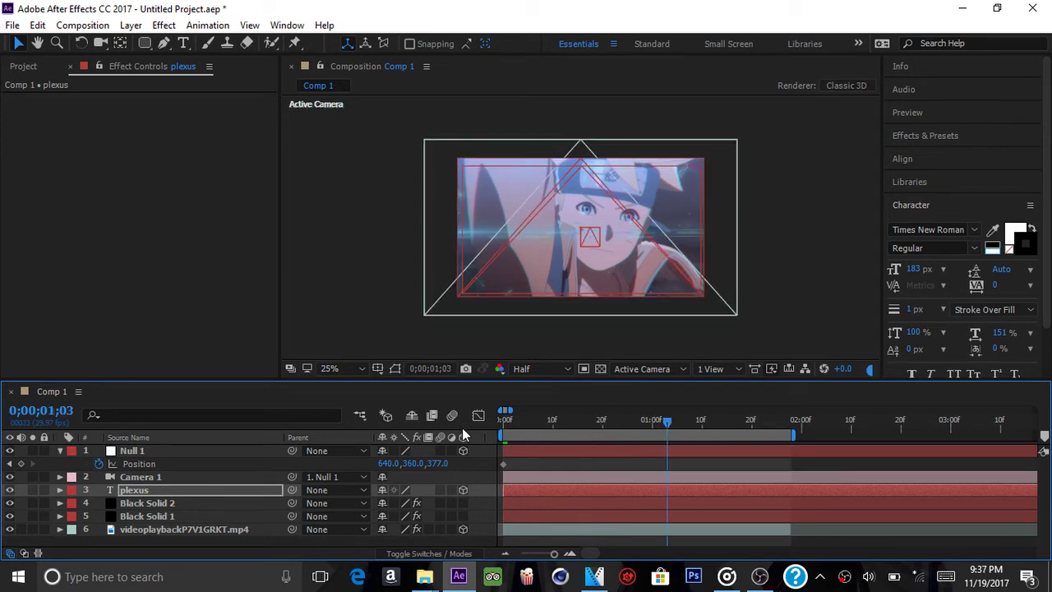
{"action": "left_click_drag", "start_coordinate": [444, 464], "coordinate": [351, 474]}
{"action": "left_click_drag", "start_coordinate": [201, 466], "coordinate": [293, 466]}
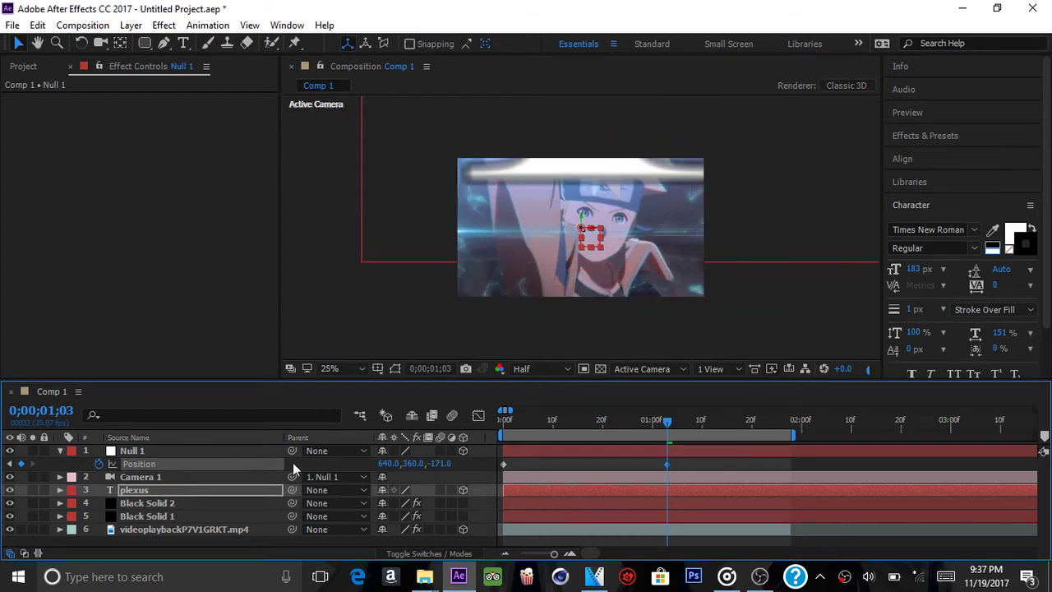
{"action": "left_click_drag", "start_coordinate": [448, 471], "coordinate": [290, 477]}
{"action": "left_click", "coordinate": [339, 368]}
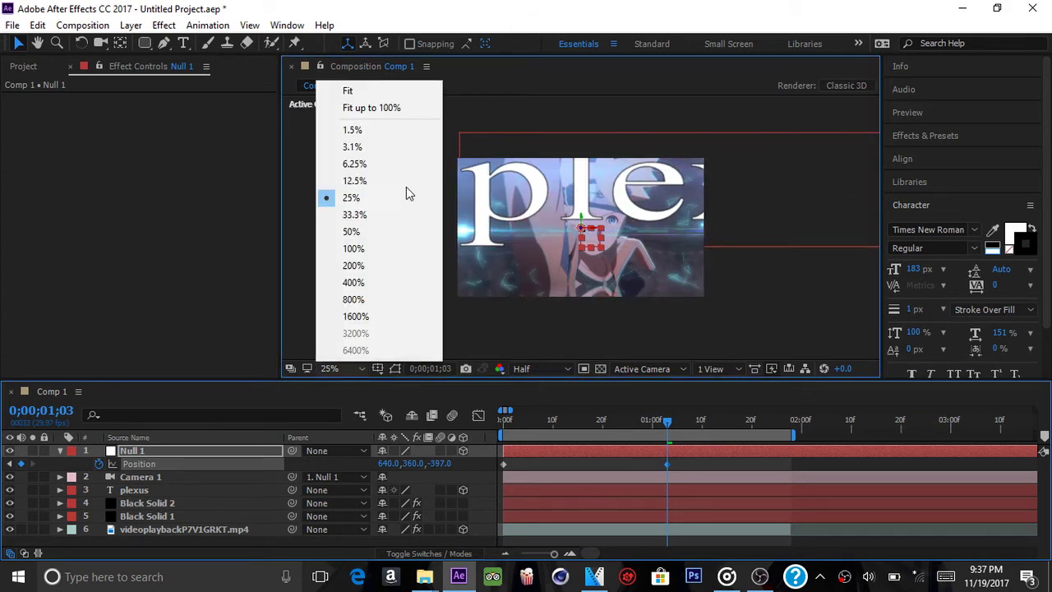
{"action": "left_click", "coordinate": [347, 90]}
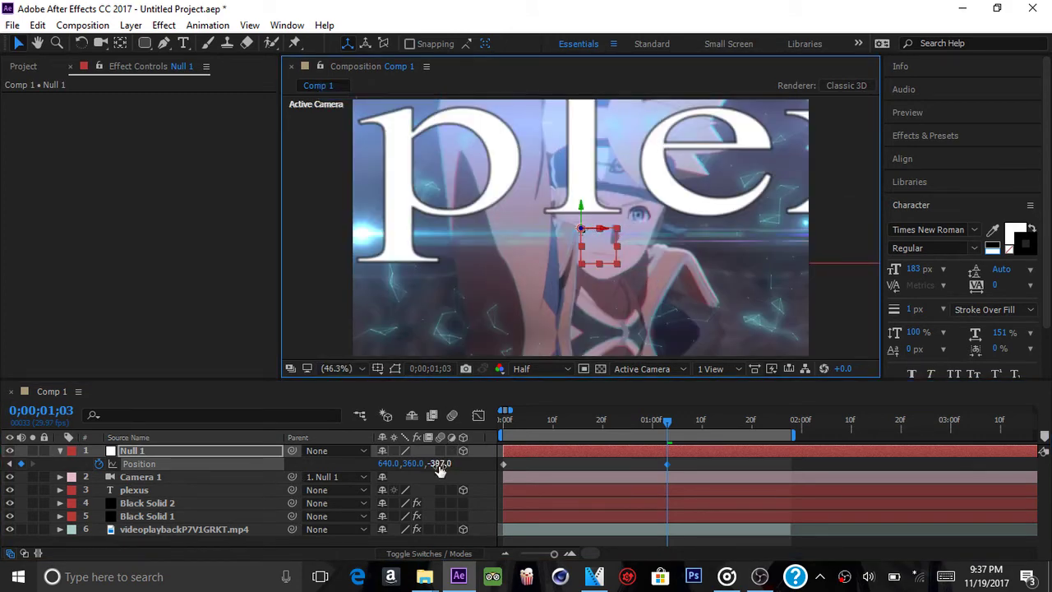
{"action": "left_click_drag", "start_coordinate": [438, 463], "coordinate": [345, 464]}
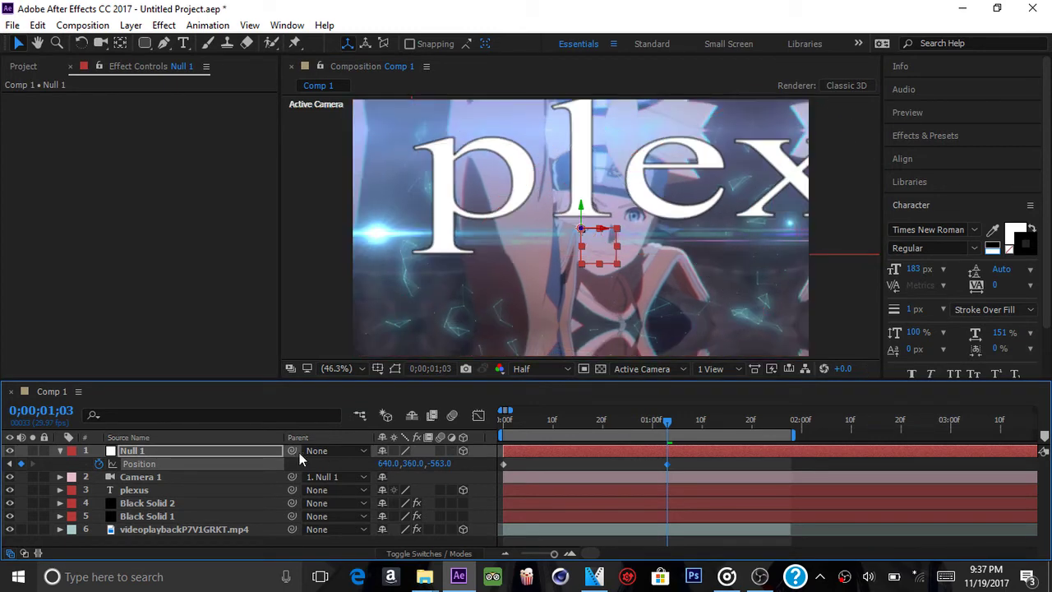
- Shrink the plexus title's font size to 102 px and play back the pull-out
{"action": "left_click", "coordinate": [534, 496]}
{"action": "left_click", "coordinate": [532, 491]}
{"action": "left_click", "coordinate": [622, 207]}
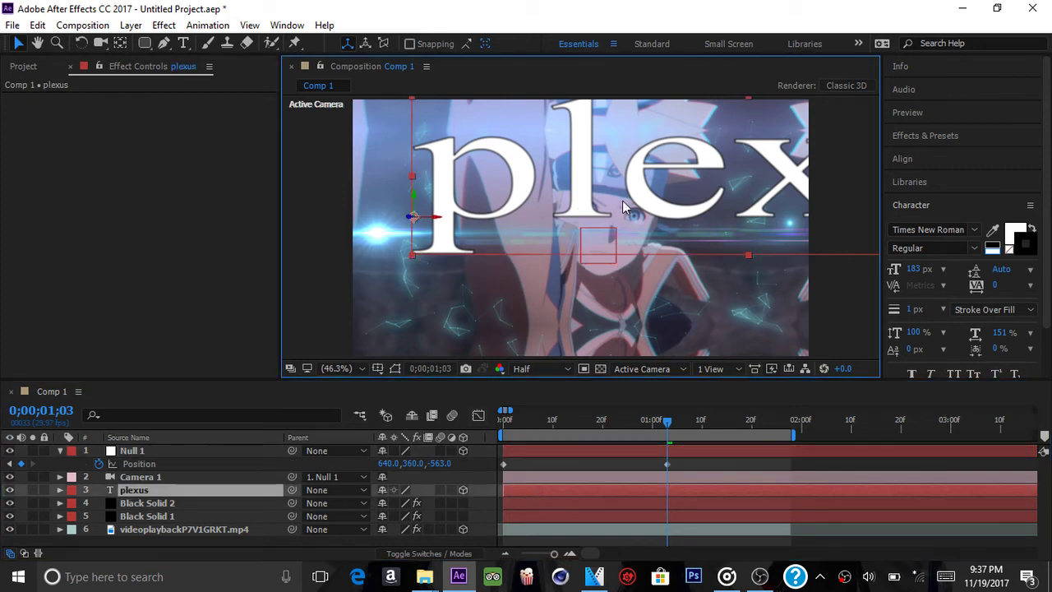
{"action": "double_click", "coordinate": [623, 208]}
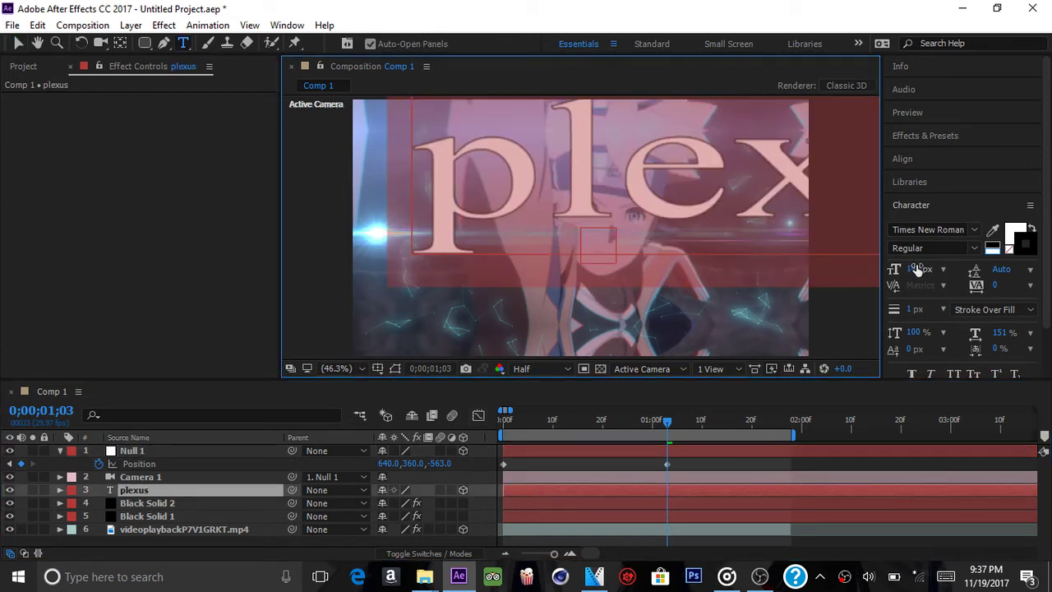
{"action": "left_click_drag", "start_coordinate": [895, 270], "coordinate": [862, 263]}
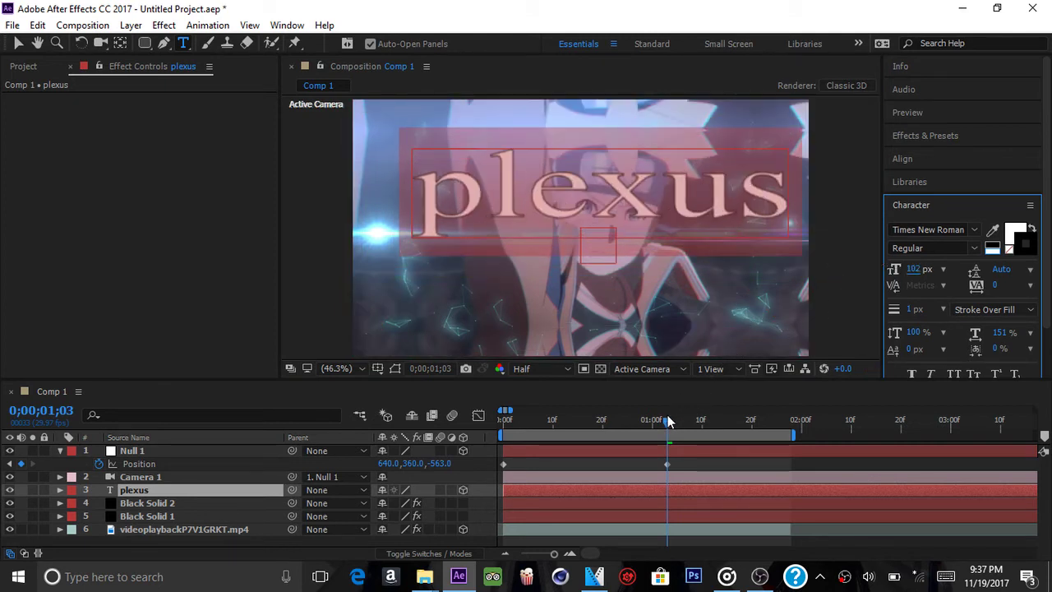
{"action": "left_click", "coordinate": [608, 420]}
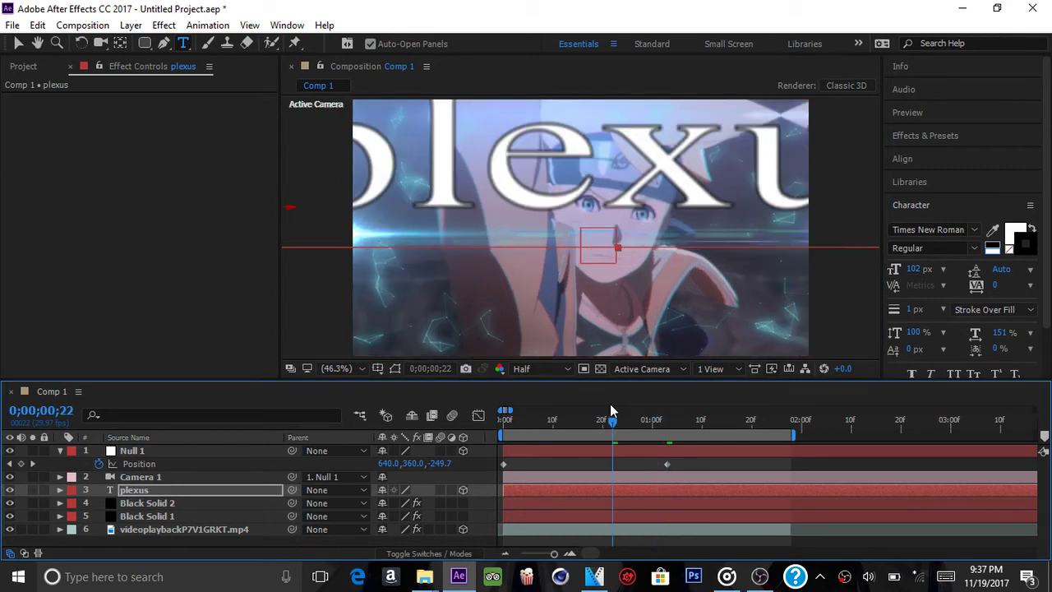
{"action": "left_click_drag", "start_coordinate": [554, 396], "coordinate": [524, 393]}
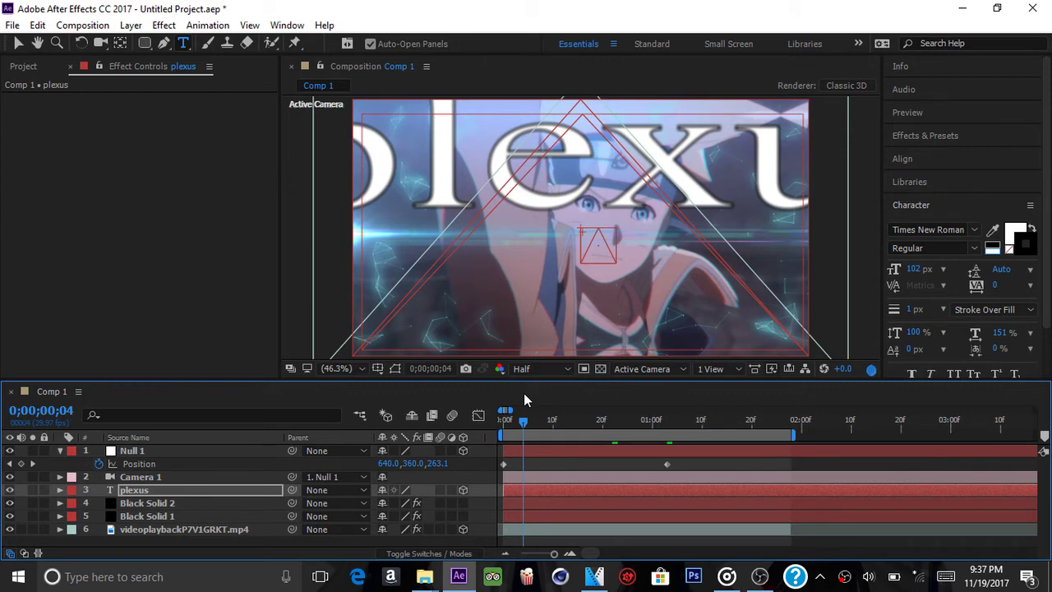
{"action": "key", "text": "space"}
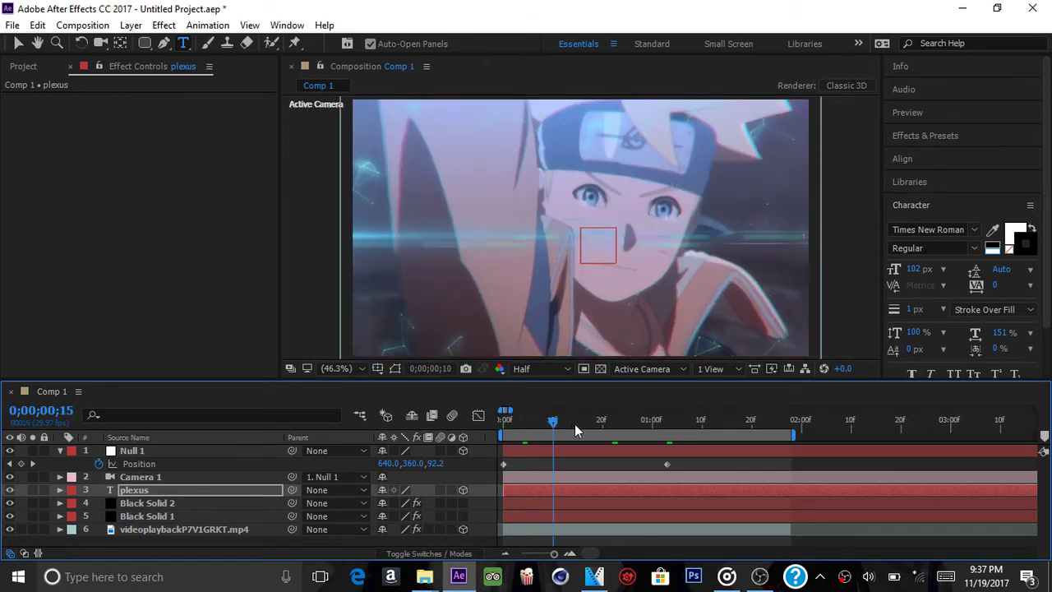
- Apply Easy Ease to both of Null 1's Position keyframes
{"action": "left_click_drag", "start_coordinate": [698, 467], "coordinate": [500, 464]}
{"action": "right_click", "coordinate": [501, 463]}
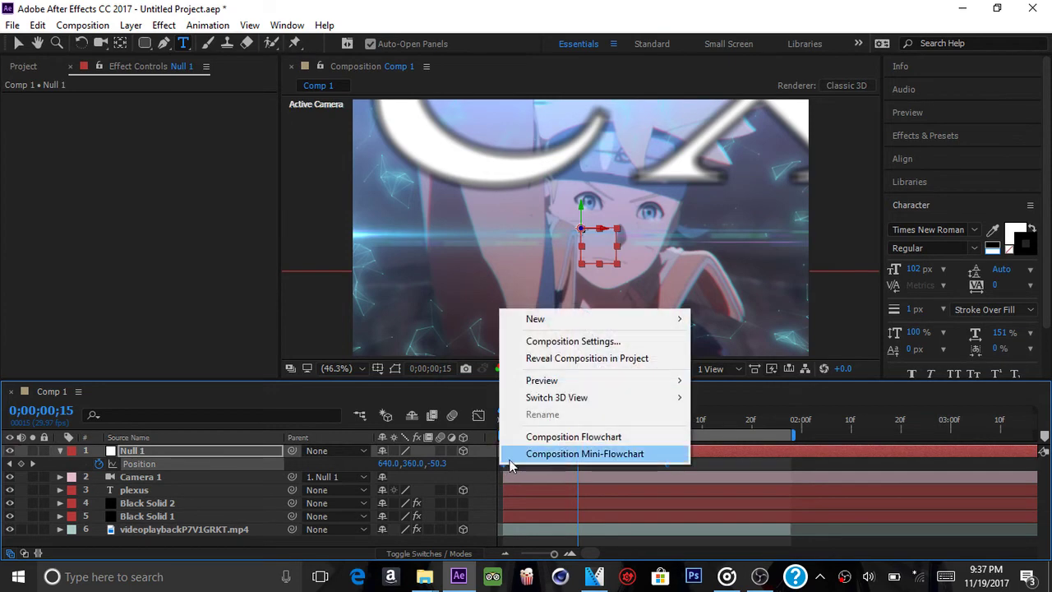
{"action": "right_click", "coordinate": [503, 464]}
{"action": "mouse_move", "coordinate": [576, 454]}
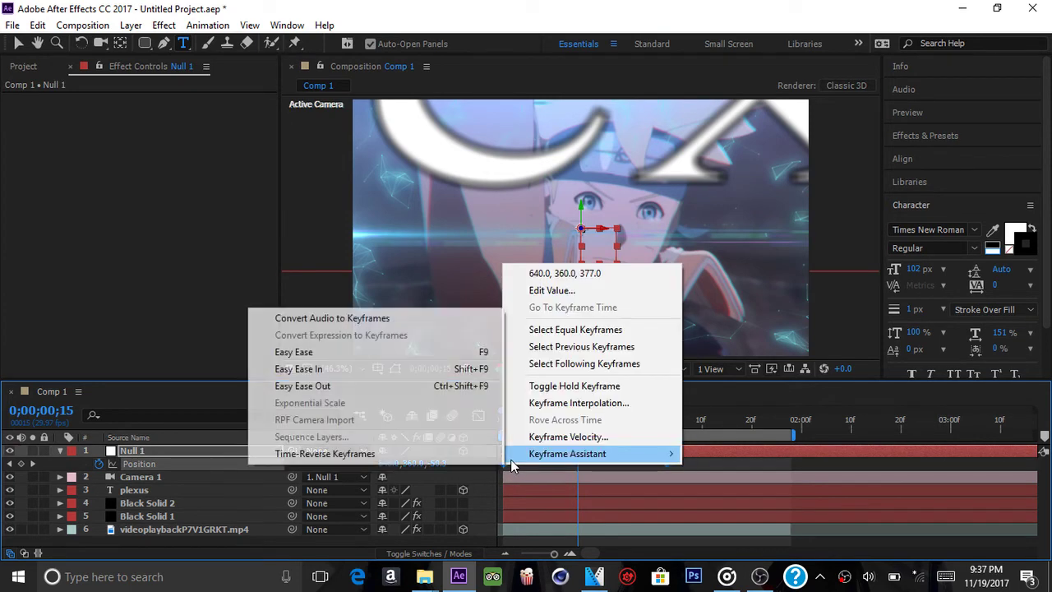
{"action": "left_click", "coordinate": [413, 359]}
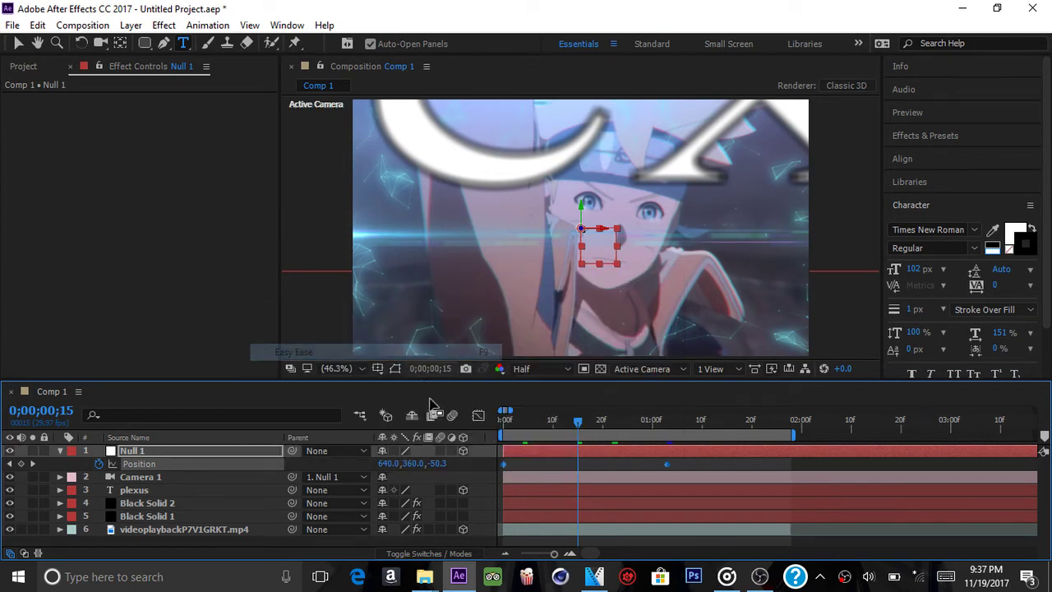
- In the Graph Editor, drag the influence so the move starts fast and settles slowly
{"action": "left_click", "coordinate": [483, 415]}
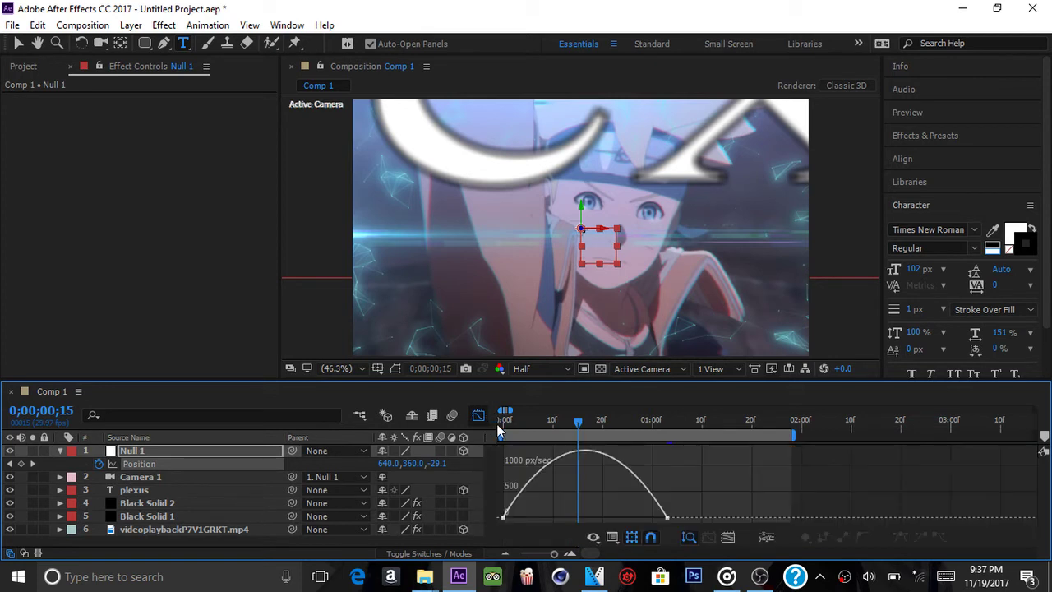
{"action": "left_click", "coordinate": [549, 464]}
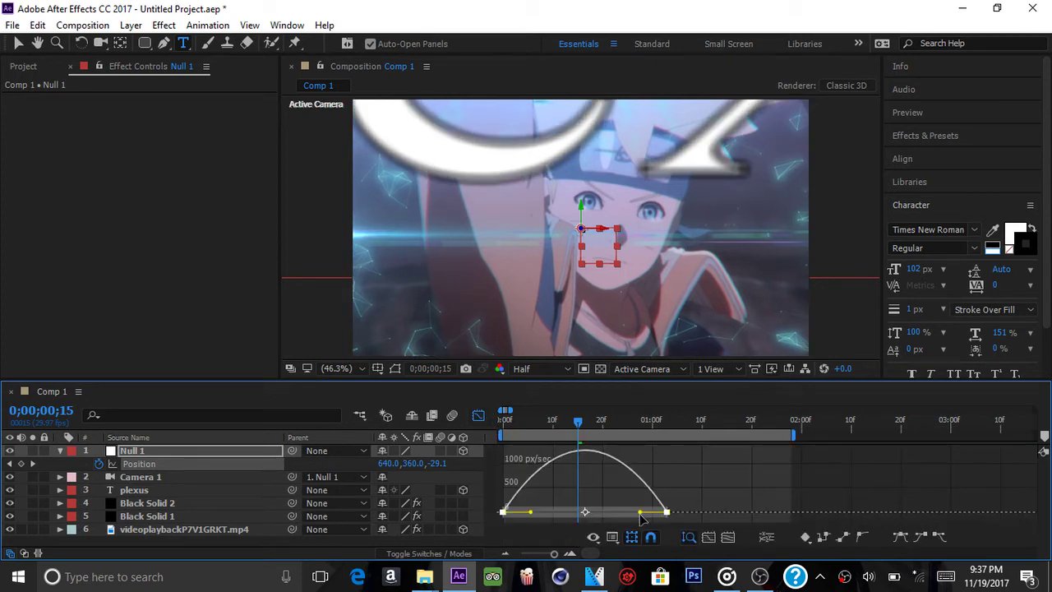
{"action": "left_click_drag", "start_coordinate": [641, 513], "coordinate": [504, 521]}
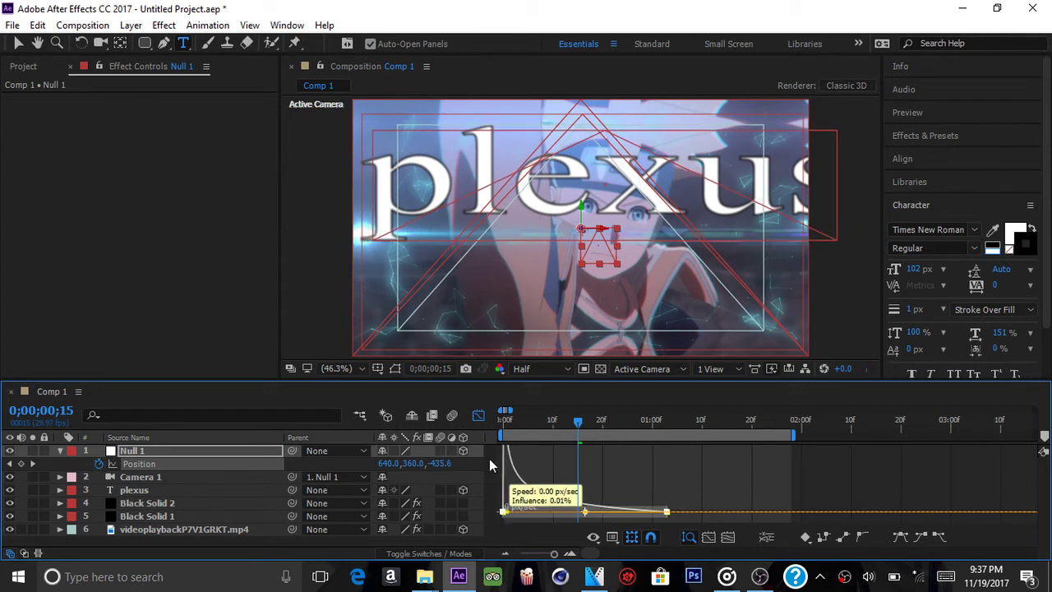
{"action": "left_click", "coordinate": [478, 416]}
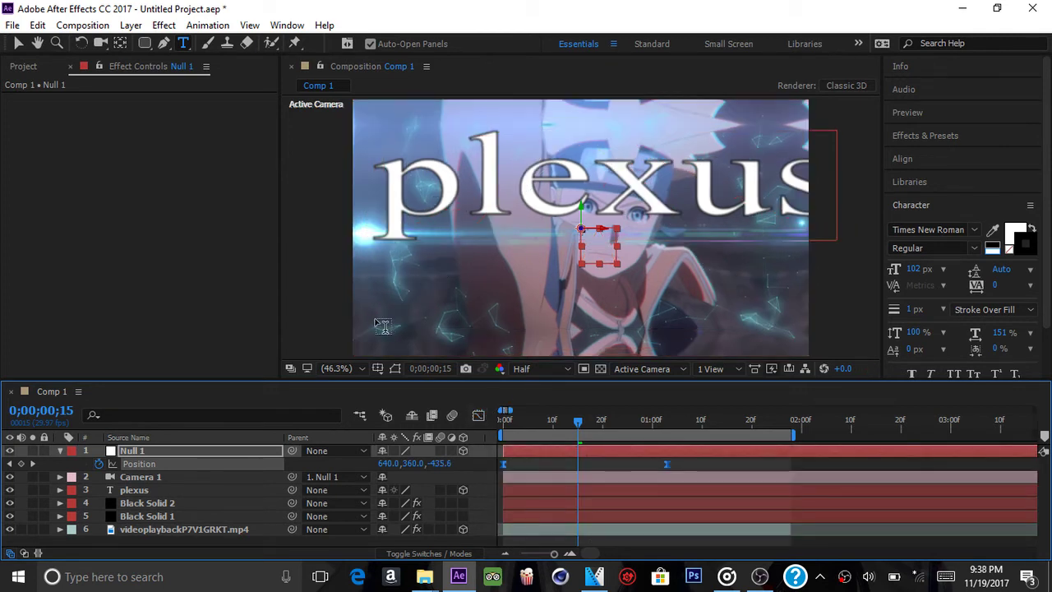
{"action": "left_click", "coordinate": [657, 432]}
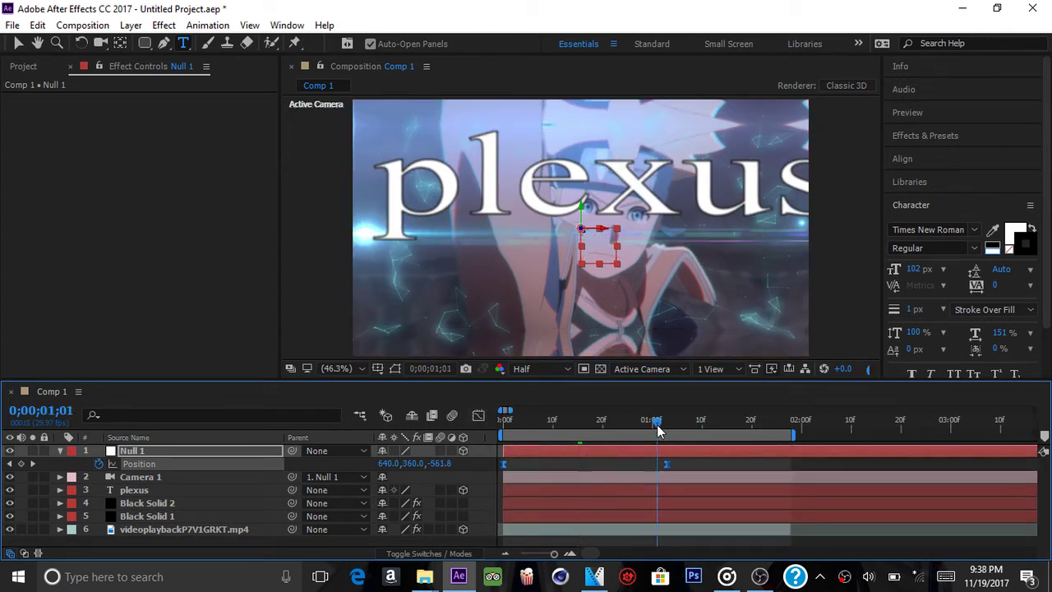
{"action": "left_click_drag", "start_coordinate": [592, 436], "coordinate": [468, 439]}
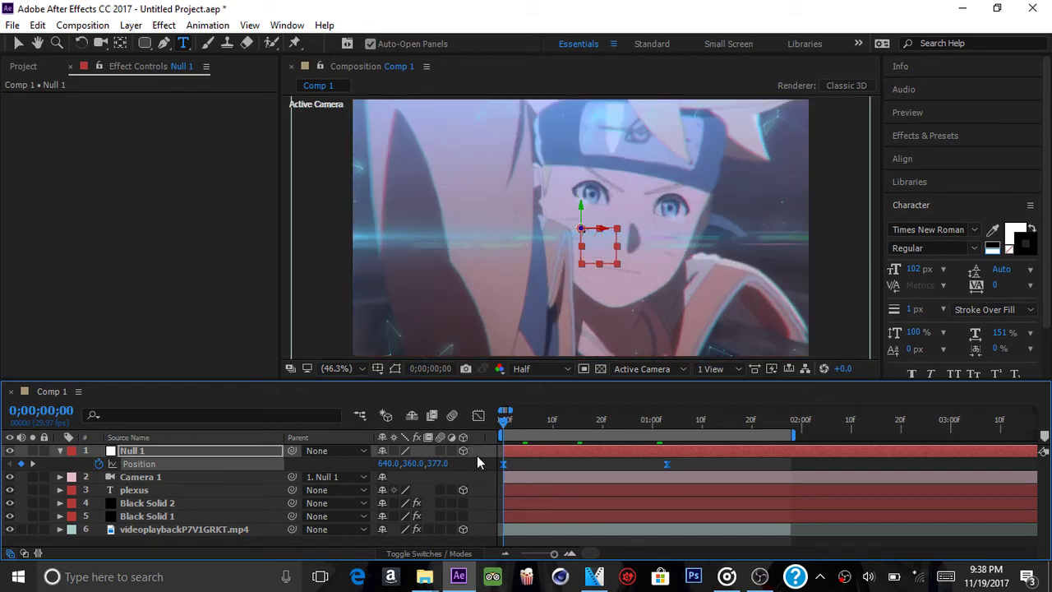
- At 0;00;01;24, raise the Plexus Noise Effector amplitude to 729
{"action": "left_click", "coordinate": [236, 518]}
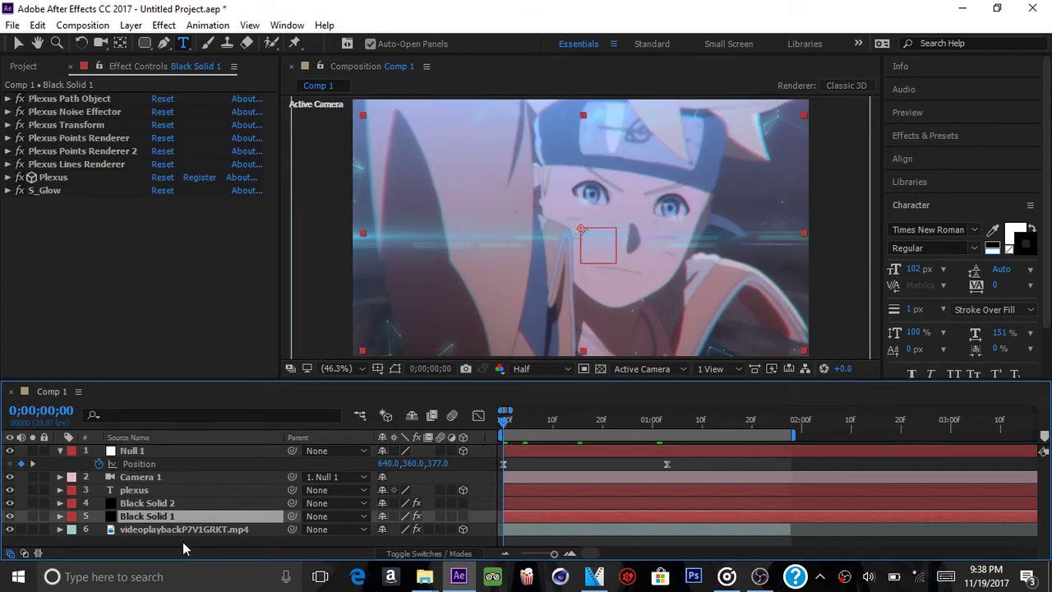
{"action": "left_click", "coordinate": [7, 112]}
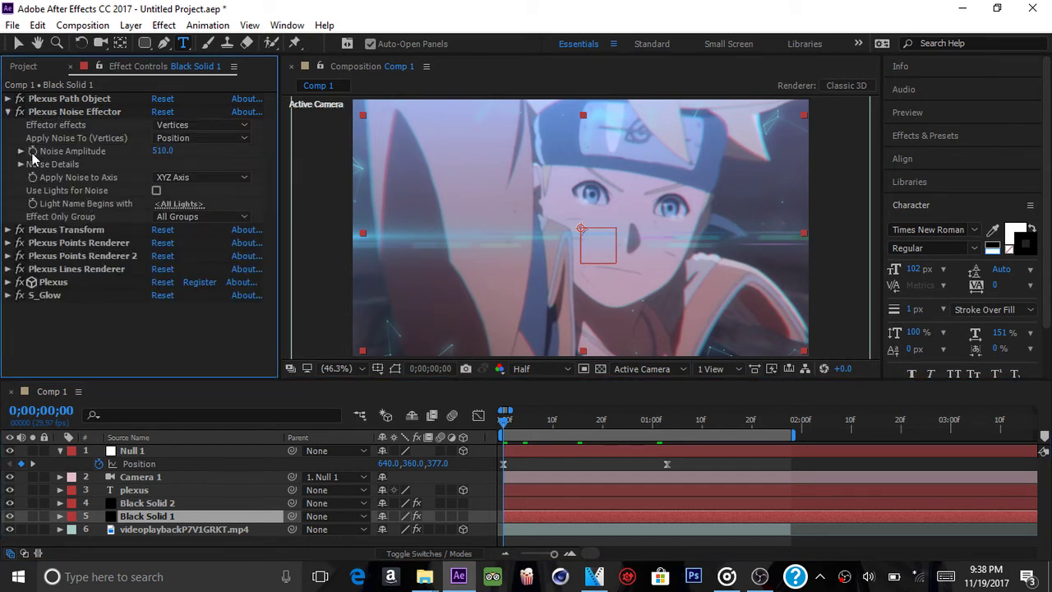
{"action": "left_click", "coordinate": [74, 112]}
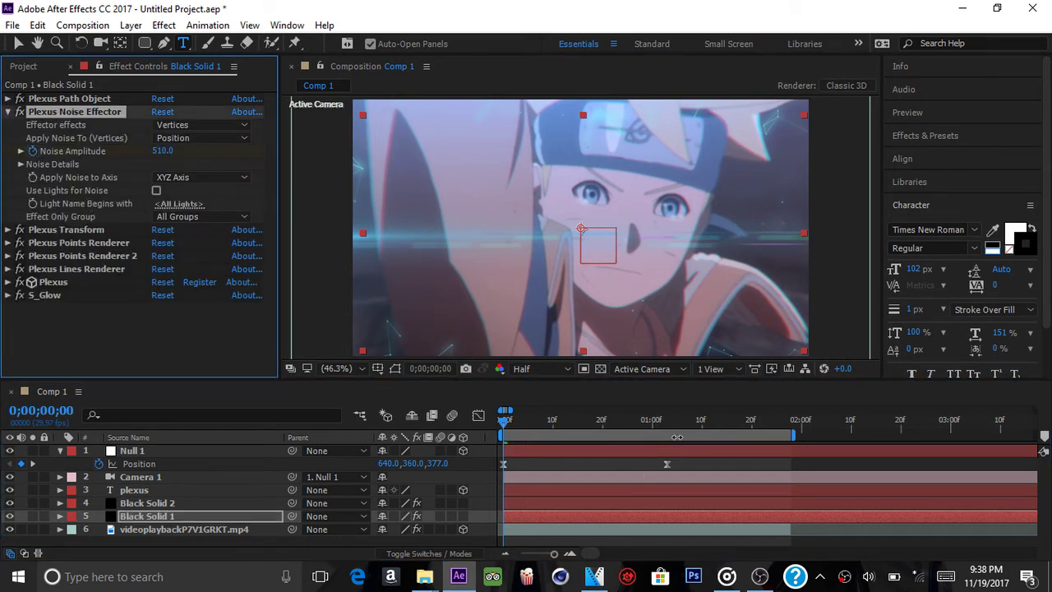
{"action": "left_click", "coordinate": [770, 420]}
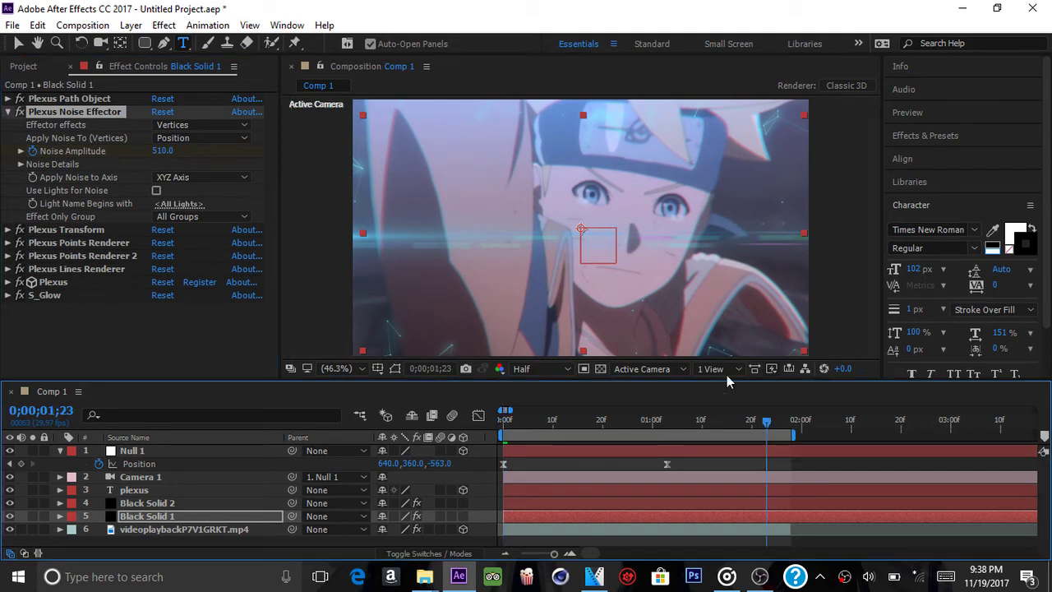
{"action": "left_click_drag", "start_coordinate": [159, 153], "coordinate": [337, 157]}
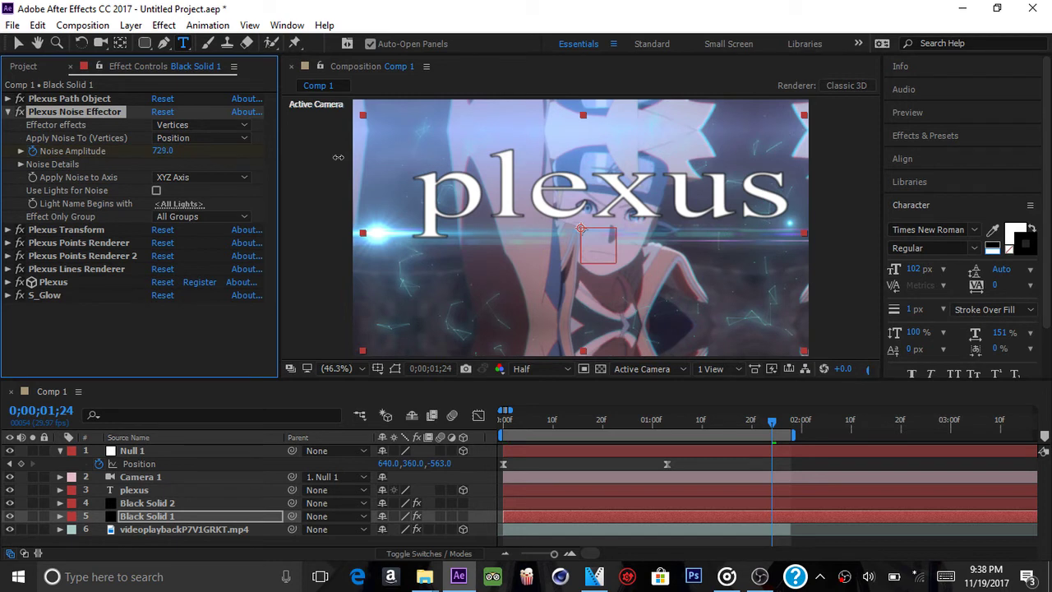
- Raise Plexus Path Object's Points on Each Mask to 296, then return to frame 0
{"action": "left_click", "coordinate": [16, 99]}
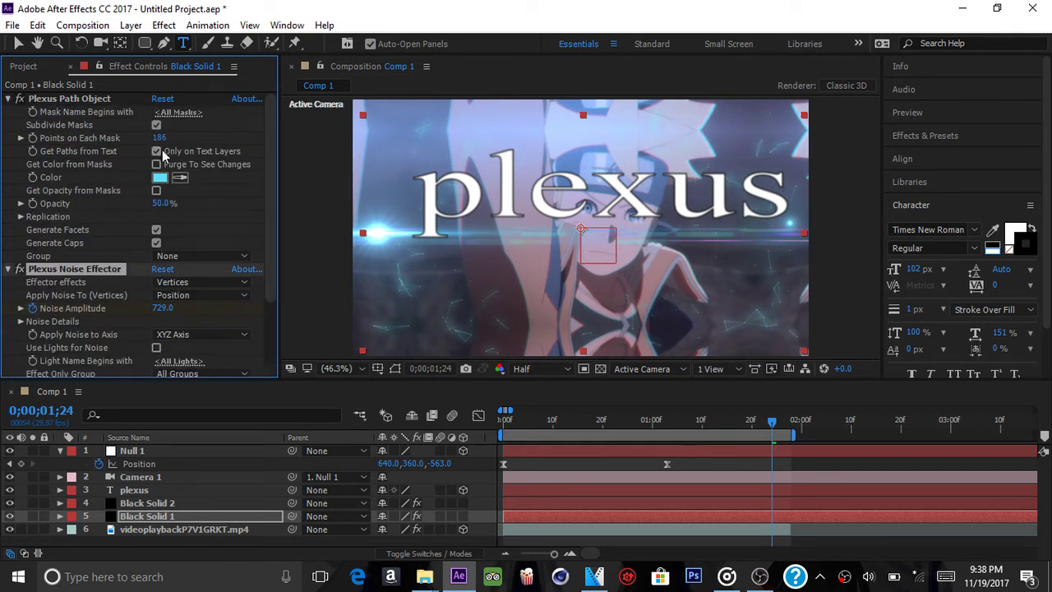
{"action": "left_click", "coordinate": [205, 140]}
{"action": "left_click_drag", "start_coordinate": [205, 140], "coordinate": [245, 141]}
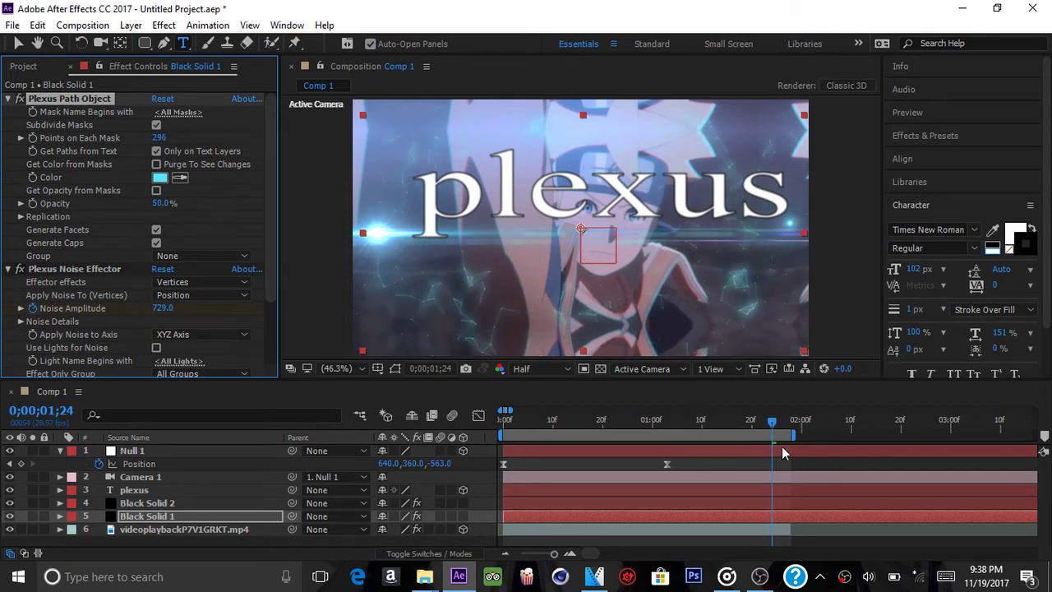
{"action": "left_click", "coordinate": [766, 423]}
{"action": "left_click", "coordinate": [699, 423]}
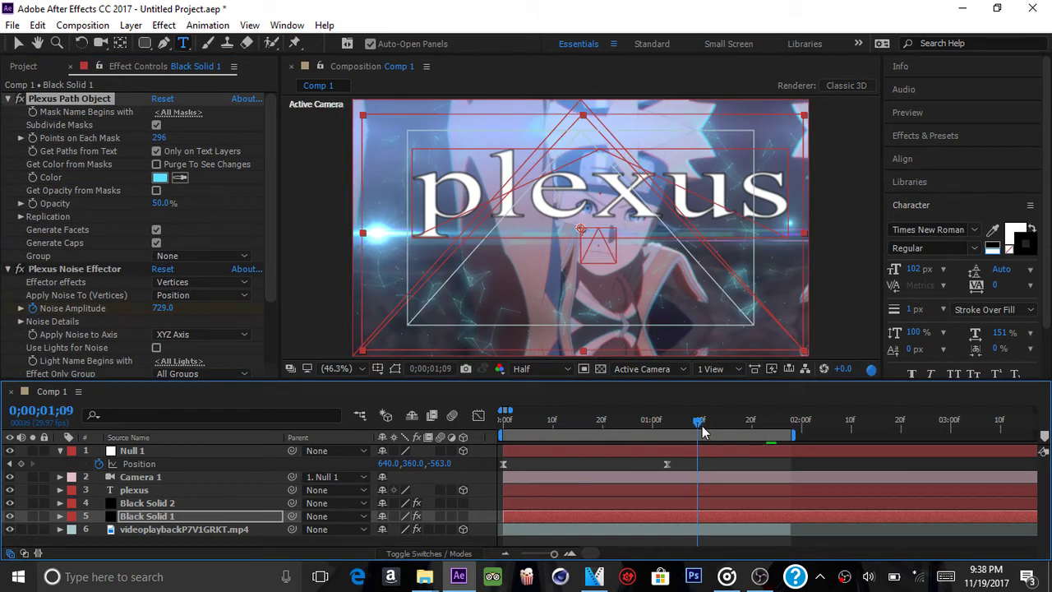
{"action": "left_click", "coordinate": [603, 425]}
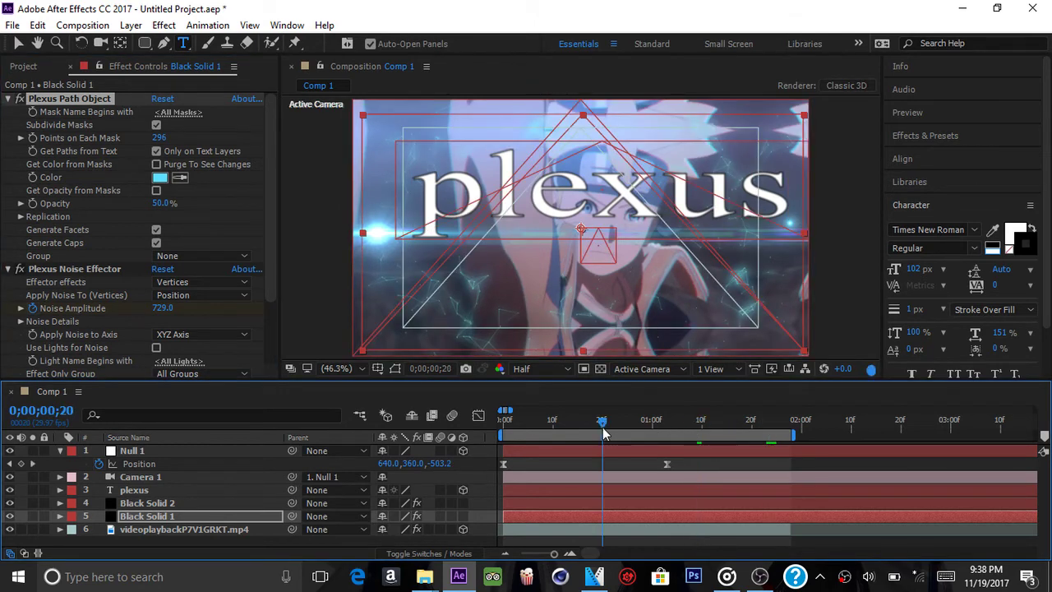
{"action": "left_click", "coordinate": [542, 427]}
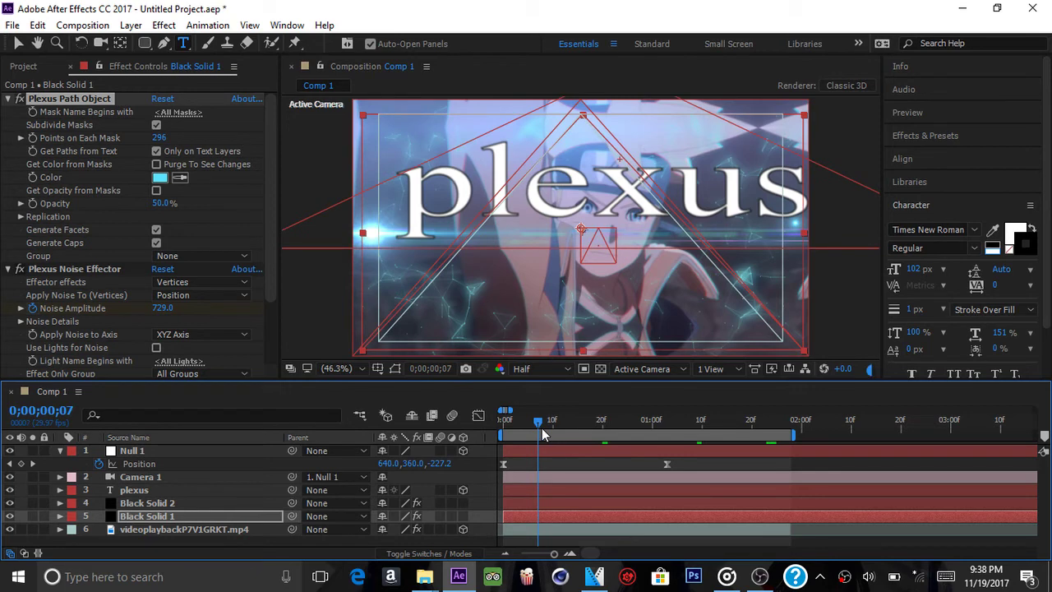
{"action": "left_click", "coordinate": [534, 428]}
{"action": "left_click", "coordinate": [522, 427]}
{"action": "left_click", "coordinate": [500, 424]}
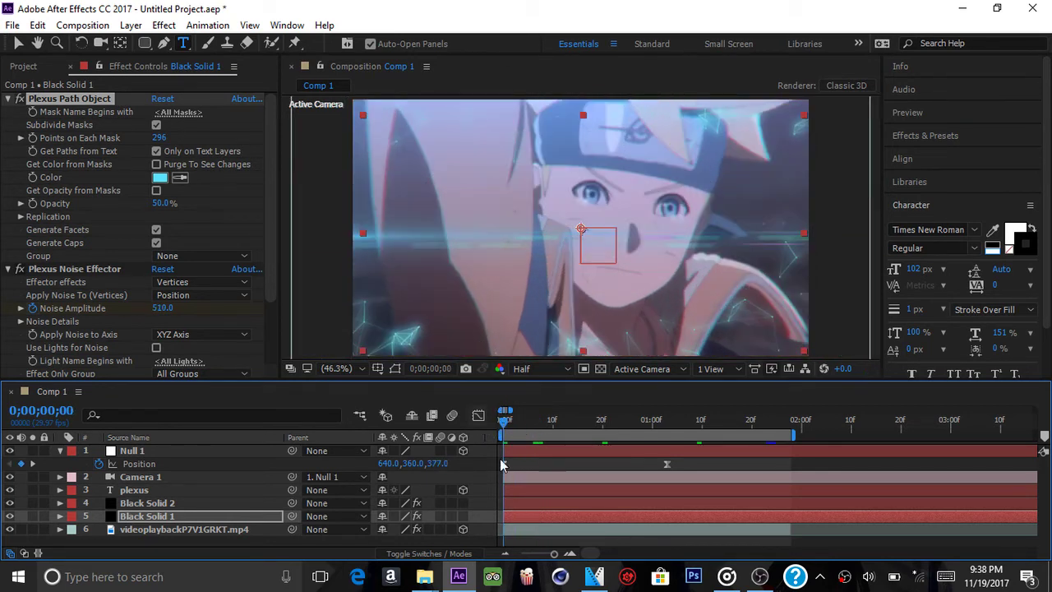
- Enable motion blur on the comp and on Null 1, plexus, Black Solid 1 and the video layer
{"action": "left_click", "coordinate": [453, 416]}
{"action": "left_click", "coordinate": [441, 451]}
{"action": "left_click", "coordinate": [442, 490]}
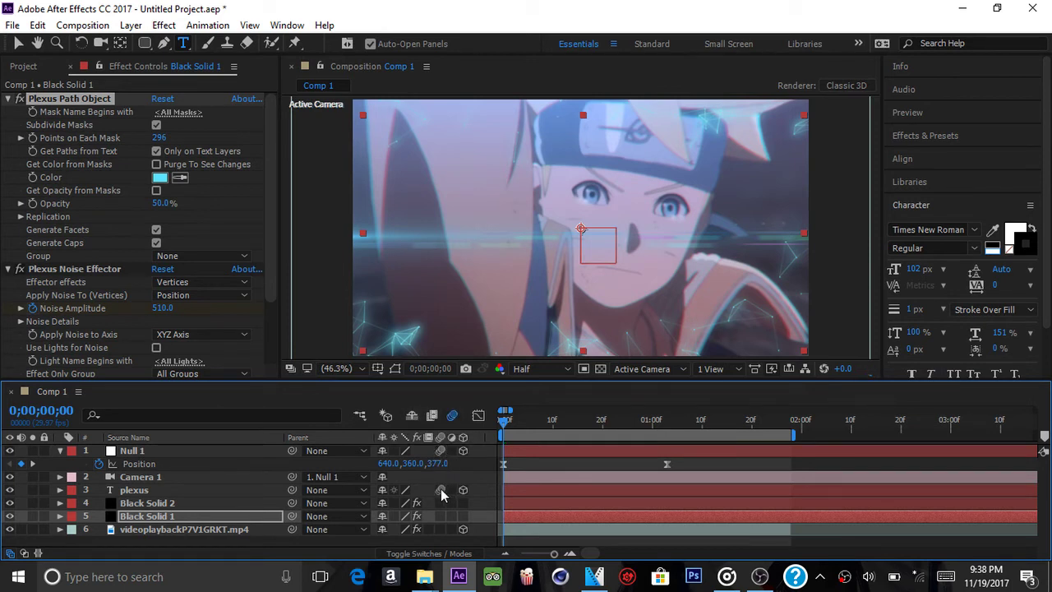
{"action": "left_click", "coordinate": [188, 502]}
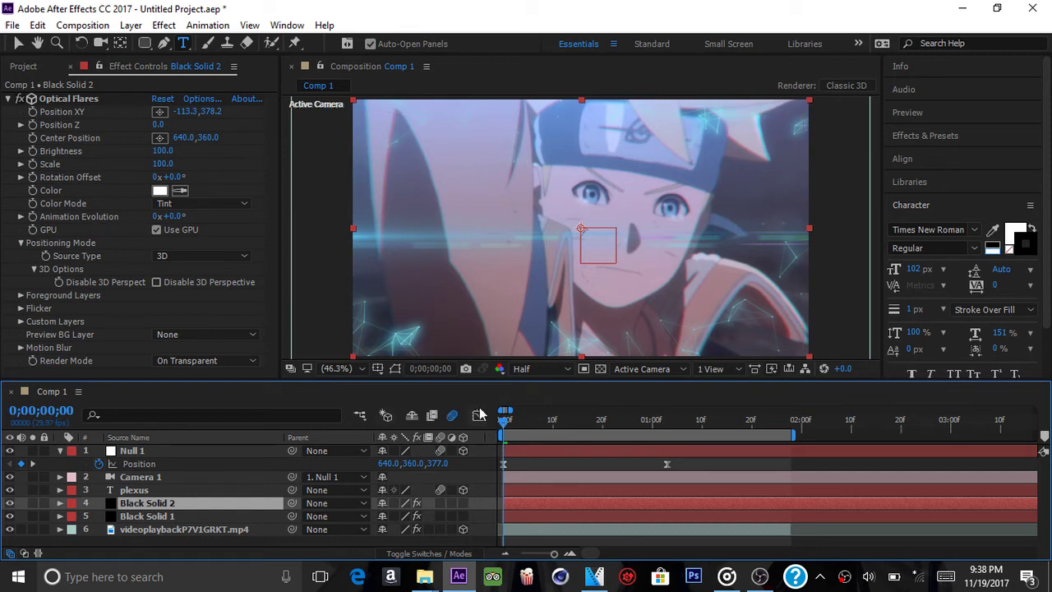
{"action": "left_click", "coordinate": [438, 517]}
{"action": "left_click", "coordinate": [439, 526]}
{"action": "left_click_drag", "start_coordinate": [504, 421], "coordinate": [573, 428]}
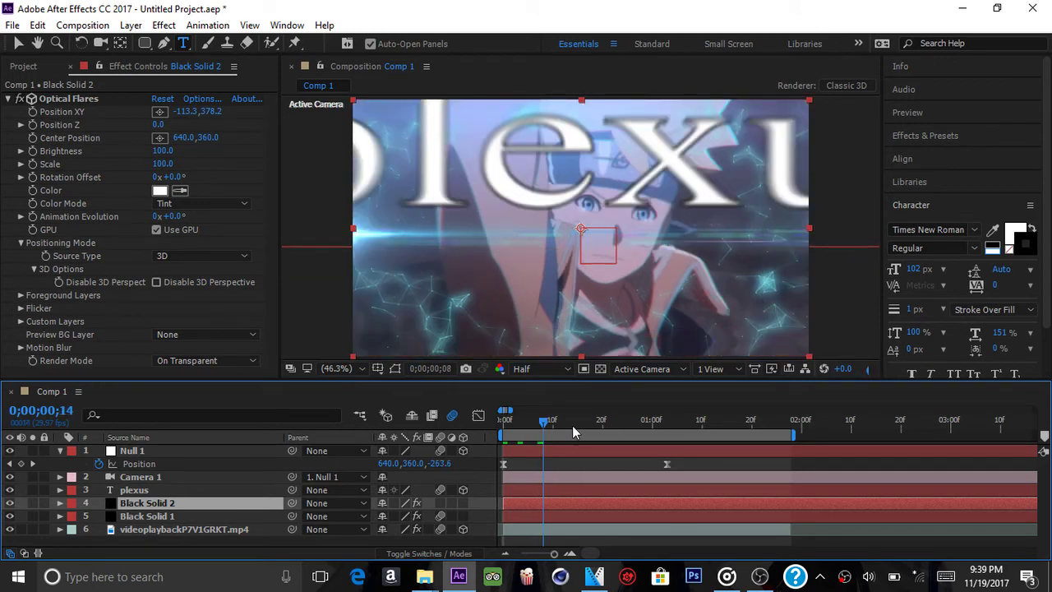
{"action": "left_click", "coordinate": [542, 490]}
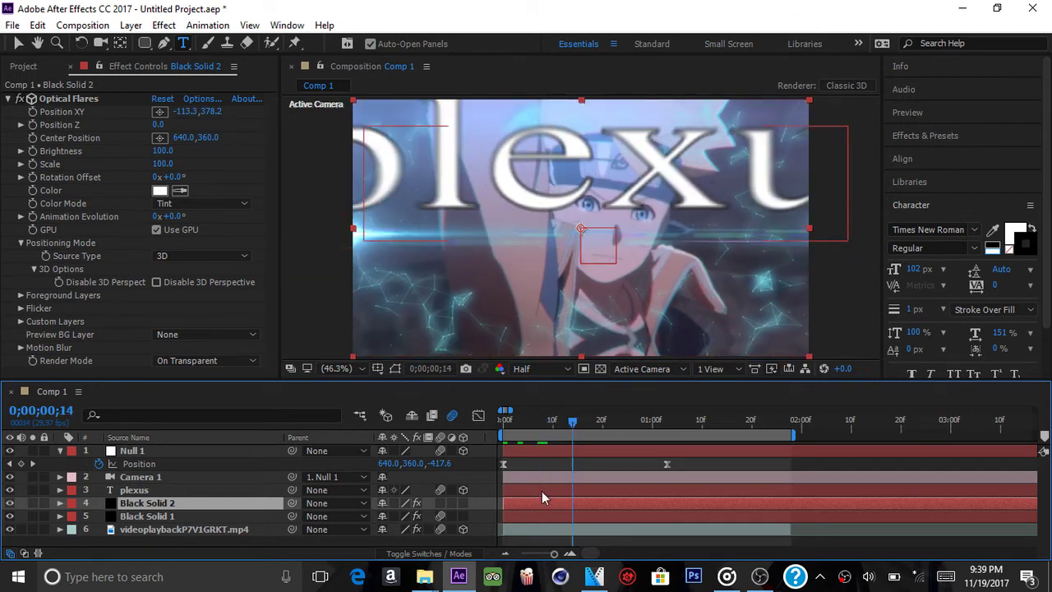
- Add Sapphire S_DropShadow to the plexus title and raise its Shadow Blur to 49.92
{"action": "right_click", "coordinate": [195, 232]}
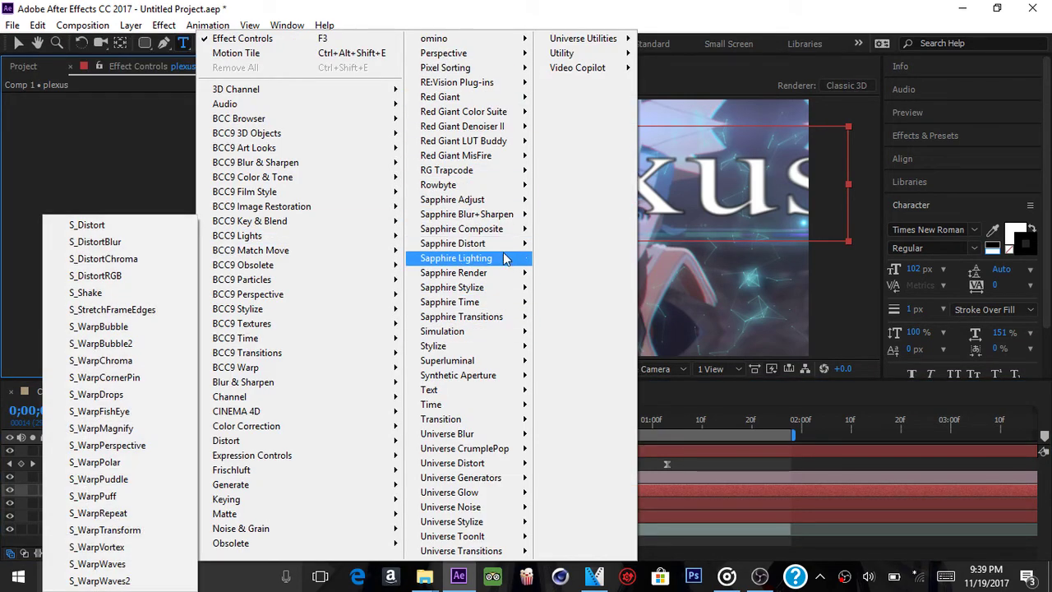
{"action": "mouse_move", "coordinate": [507, 258]}
{"action": "left_click", "coordinate": [168, 226]}
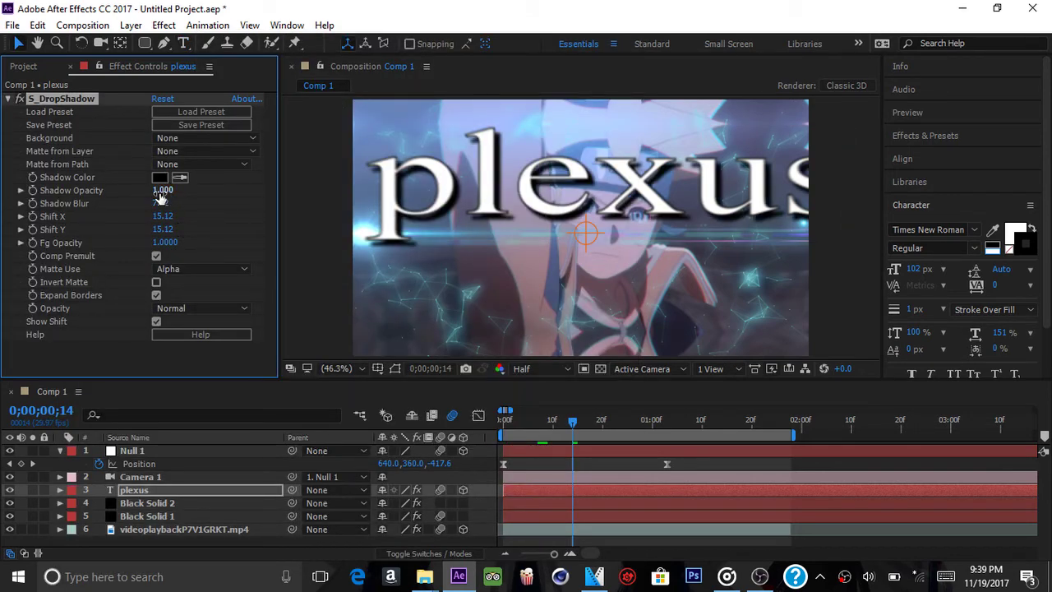
{"action": "left_click_drag", "start_coordinate": [181, 209], "coordinate": [195, 211]}
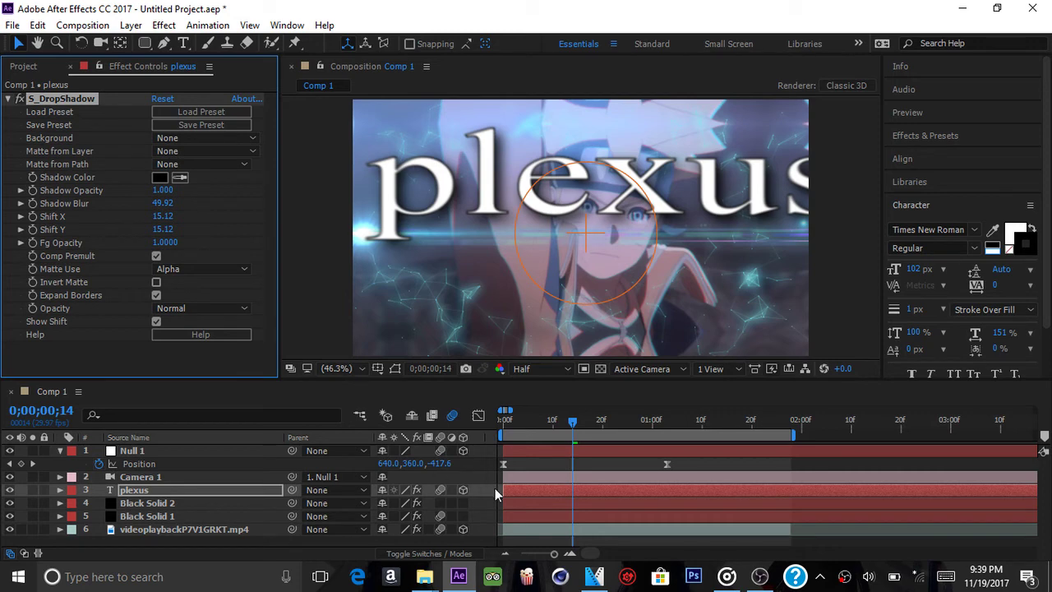
- On Black Solid 1's Noise Effector, try Apply Noise To Scale, then return it to Position
{"action": "left_click", "coordinate": [235, 503]}
{"action": "left_click", "coordinate": [226, 517]}
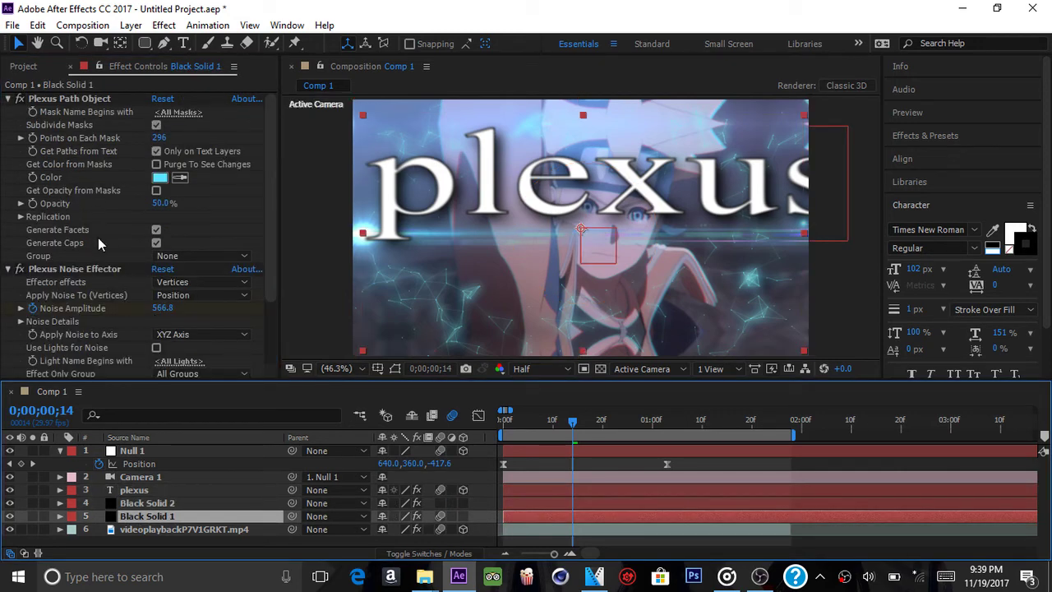
{"action": "scroll", "coordinate": [133, 326], "scroll_direction": "down", "scroll_amount": 2}
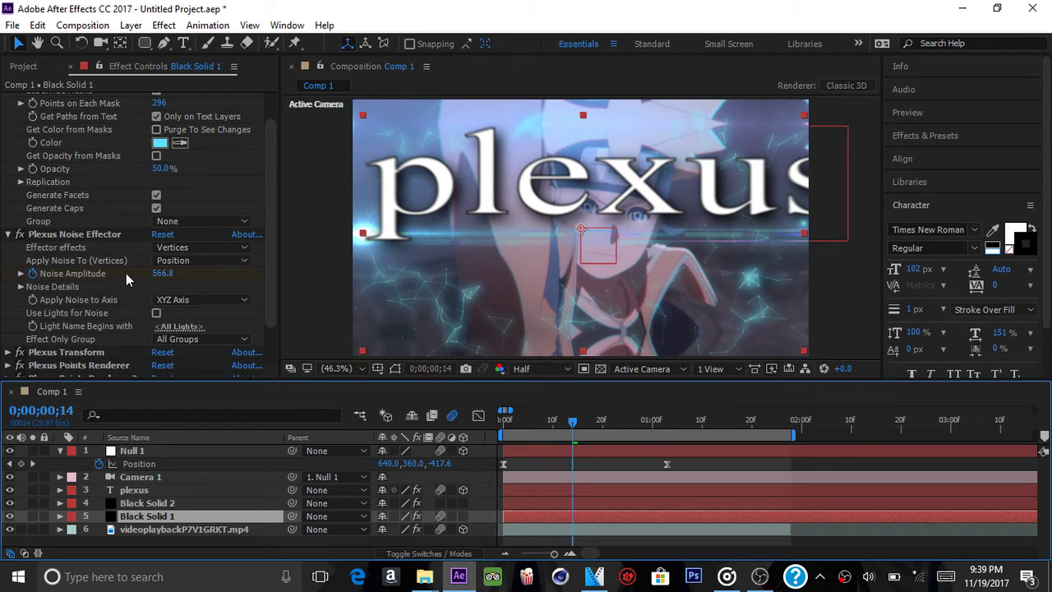
{"action": "left_click", "coordinate": [177, 247]}
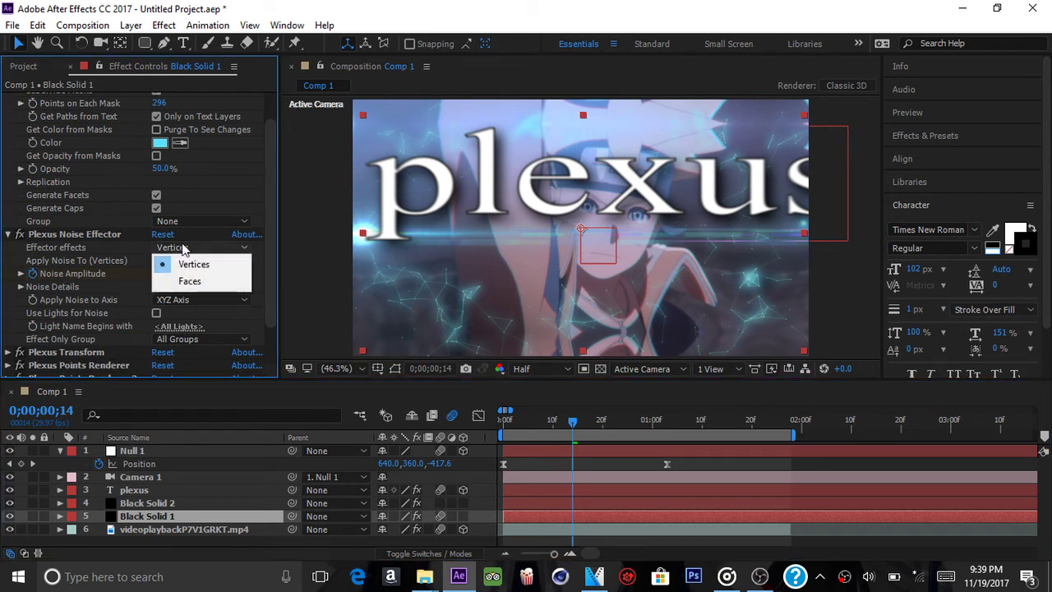
{"action": "left_click", "coordinate": [83, 269]}
{"action": "left_click", "coordinate": [162, 258]}
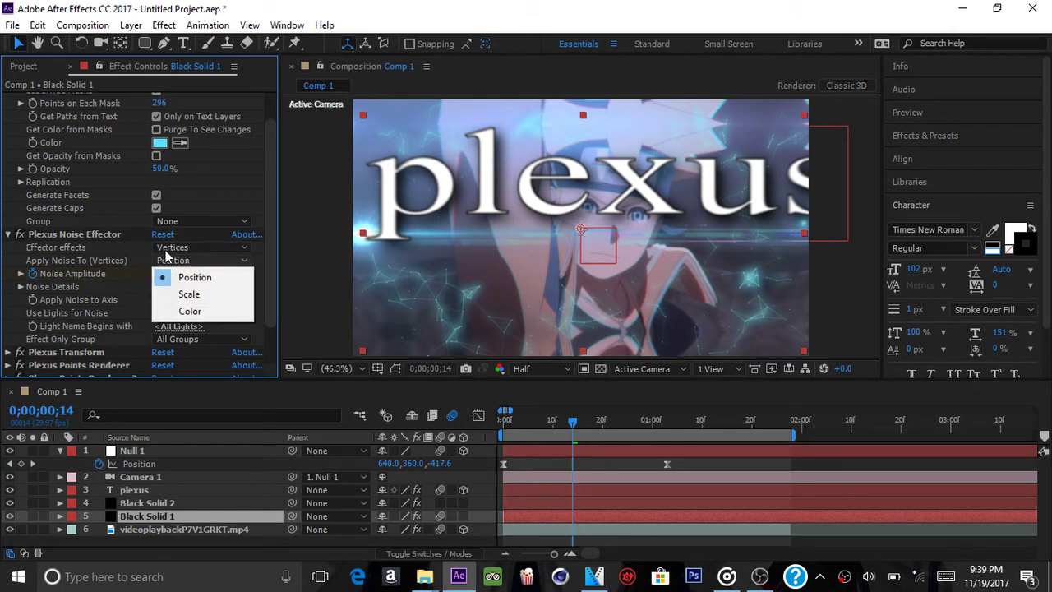
{"action": "left_click", "coordinate": [183, 294]}
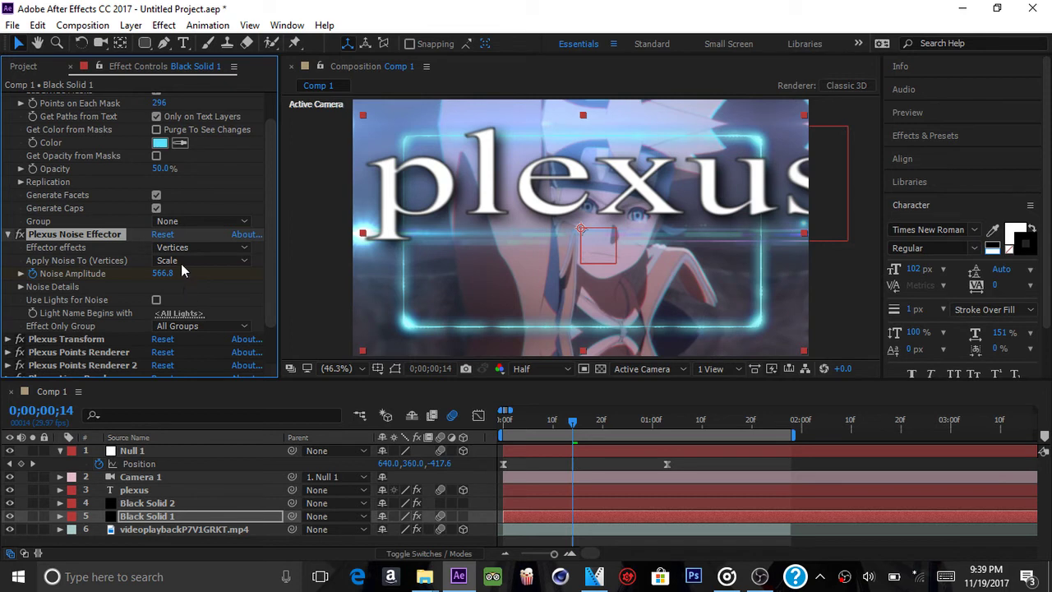
{"action": "left_click", "coordinate": [181, 261]}
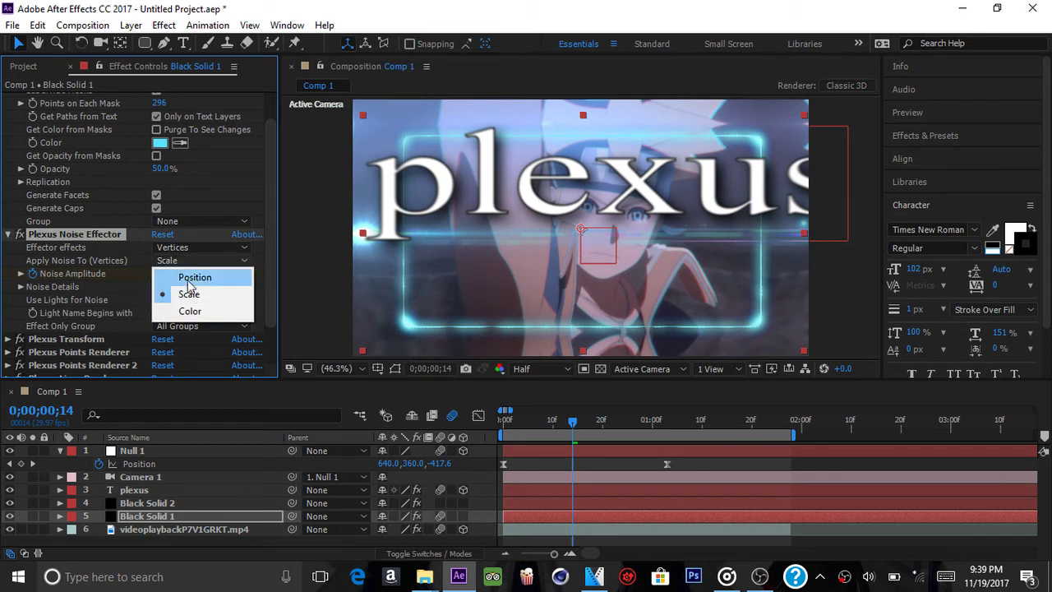
{"action": "left_click", "coordinate": [190, 278]}
- Switch the Noise Effector target to Faces, then back to Vertices
{"action": "left_click", "coordinate": [190, 250]}
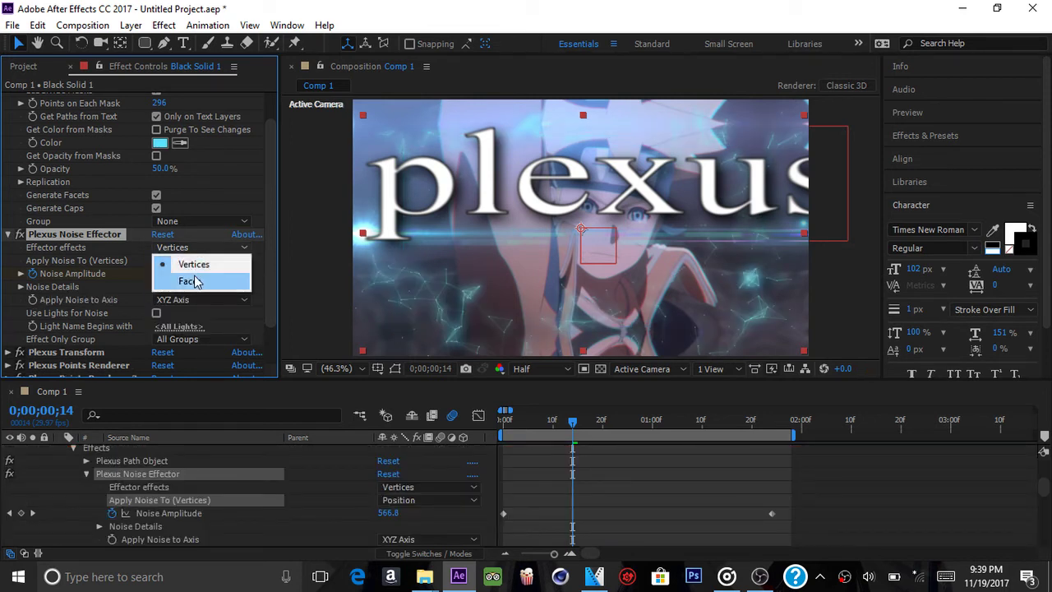
{"action": "left_click", "coordinate": [190, 280]}
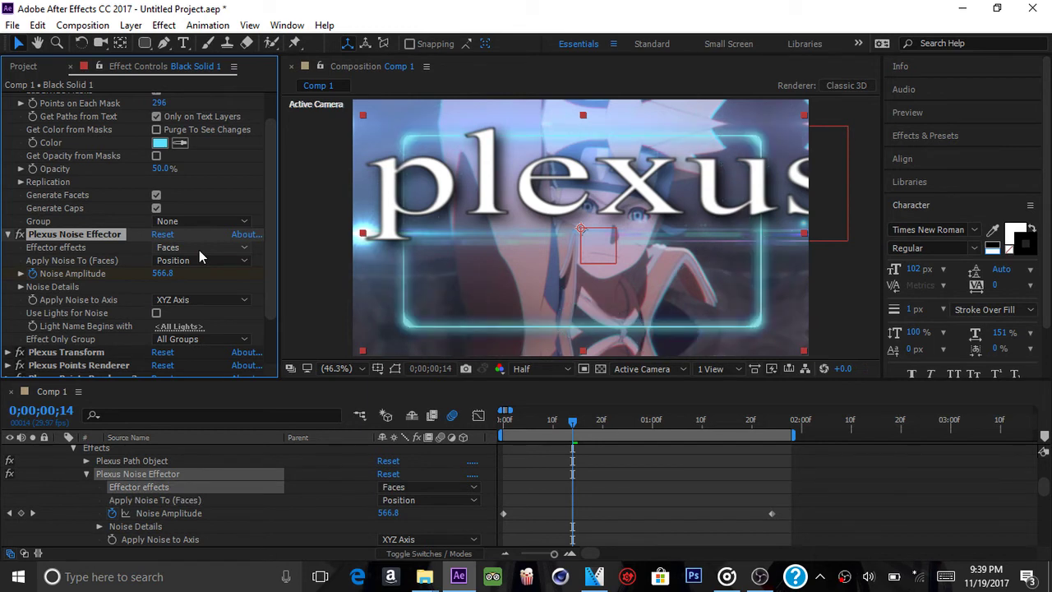
{"action": "left_click", "coordinate": [199, 250]}
{"action": "left_click", "coordinate": [204, 265]}
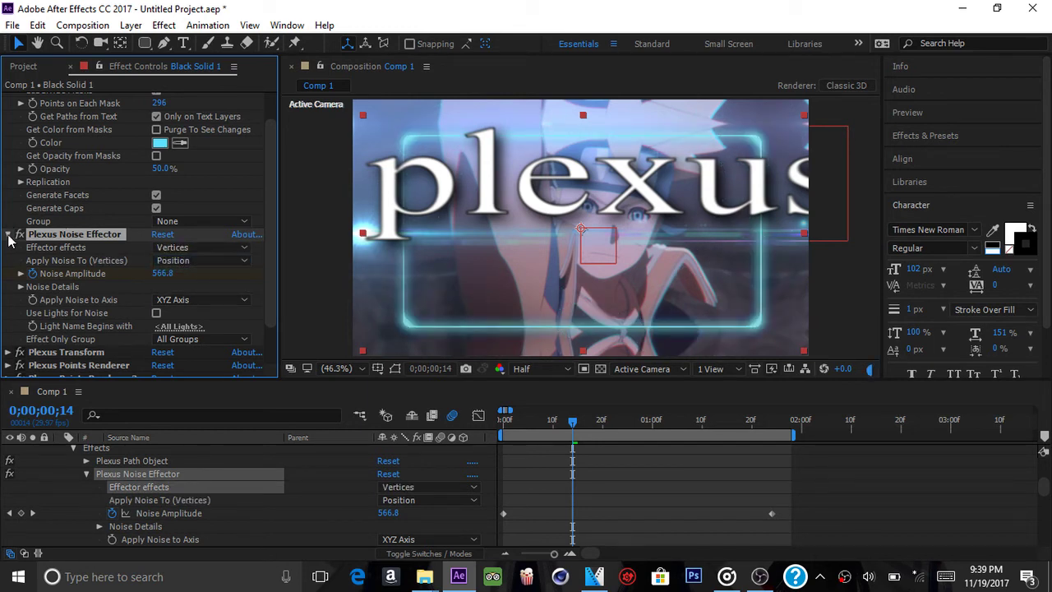
- In Plexus Transform, stretch the network horizontally and set its Z center to -300
{"action": "scroll", "coordinate": [32, 326], "scroll_direction": "down", "scroll_amount": 1}
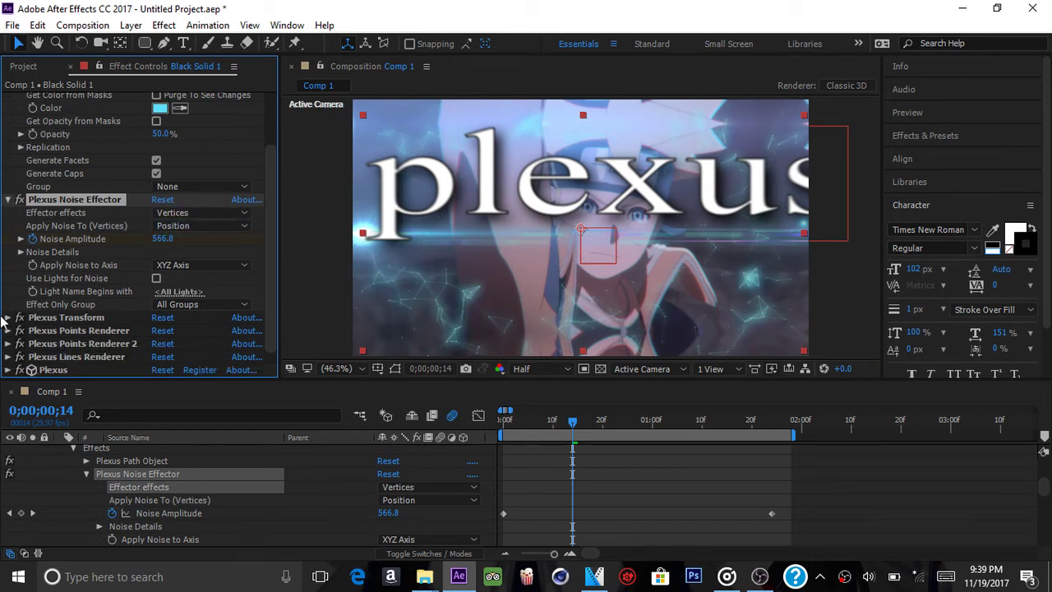
{"action": "left_click", "coordinate": [8, 317]}
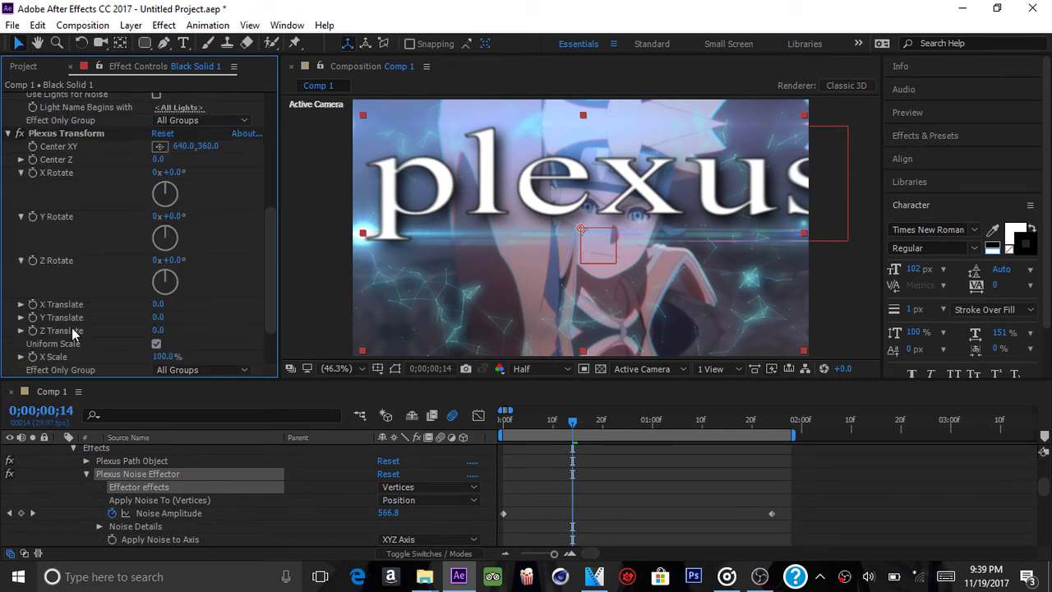
{"action": "left_click", "coordinate": [177, 356]}
{"action": "left_click_drag", "start_coordinate": [179, 356], "coordinate": [186, 356]}
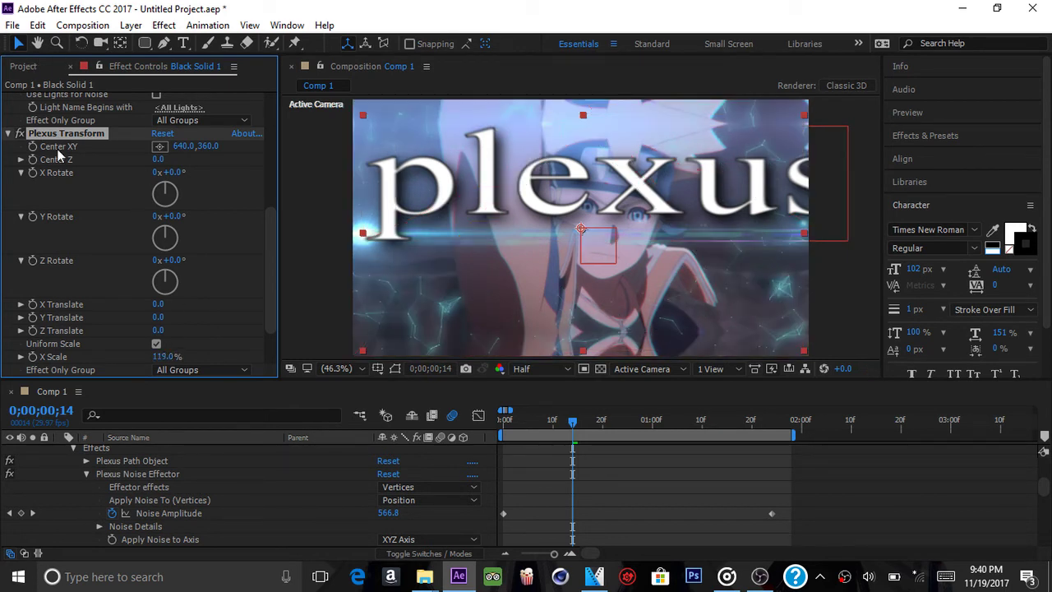
{"action": "left_click_drag", "start_coordinate": [157, 159], "coordinate": [232, 161]}
{"action": "left_click_drag", "start_coordinate": [376, 145], "coordinate": [376, 145]}
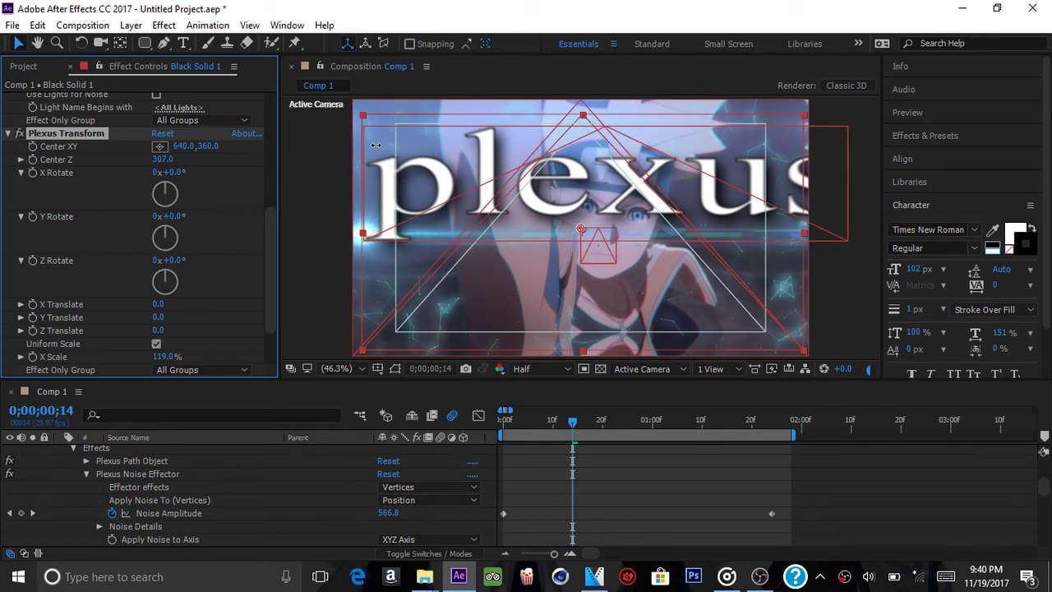
{"action": "left_click_drag", "start_coordinate": [256, 155], "coordinate": [109, 159]}
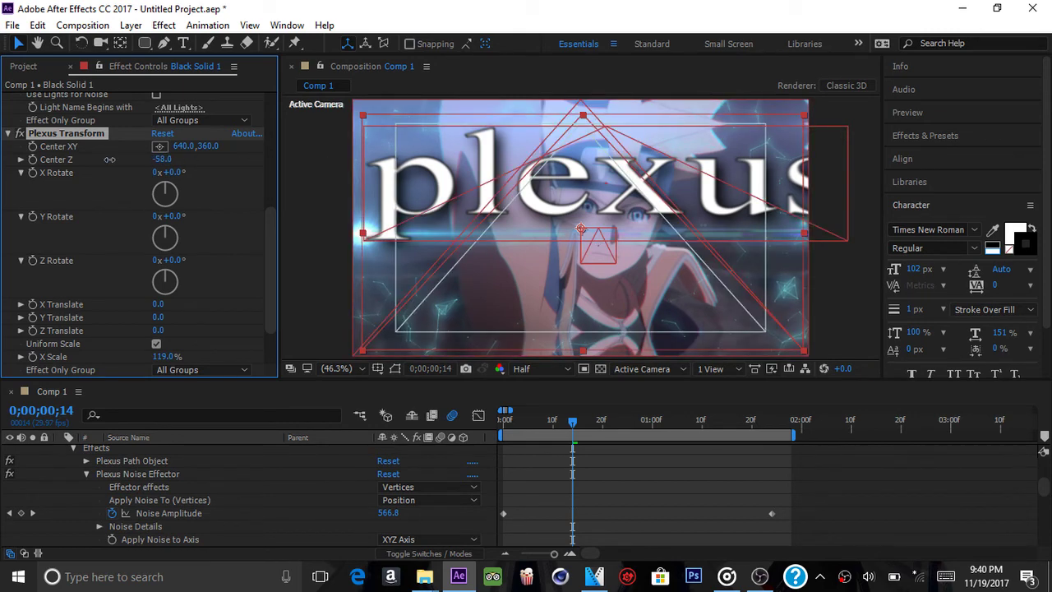
{"action": "left_click_drag", "start_coordinate": [4, 202], "coordinate": [3, 238]}
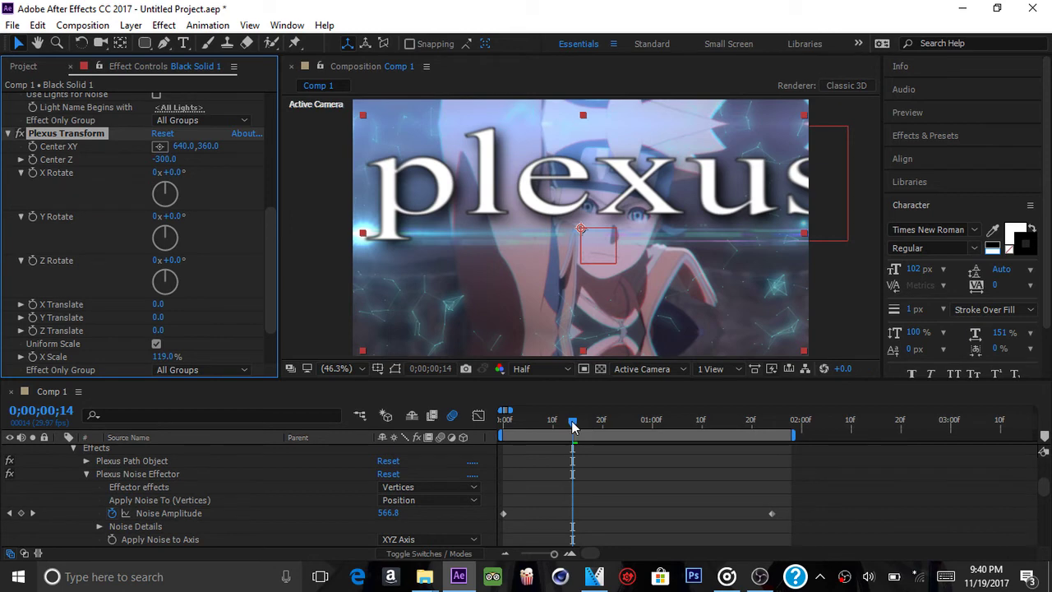
{"action": "left_click_drag", "start_coordinate": [573, 425], "coordinate": [477, 417]}
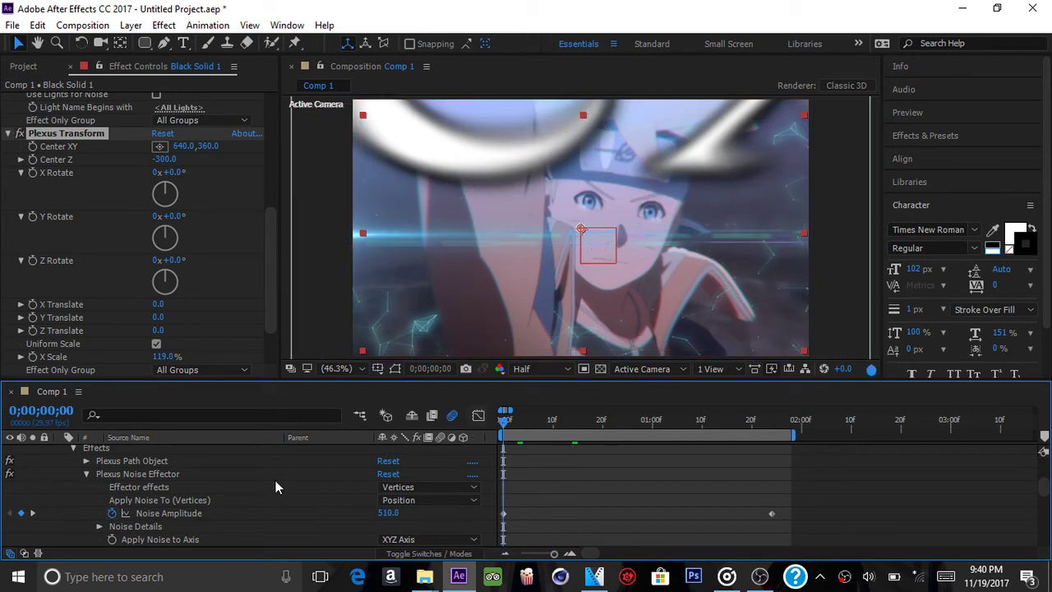
- Collapse Black Solid 1's Masks and Null 1's Position, then deselect the layer
{"action": "scroll", "coordinate": [275, 487], "scroll_direction": "up", "scroll_amount": 1}
{"action": "scroll", "coordinate": [276, 486], "scroll_direction": "up", "scroll_amount": 2}
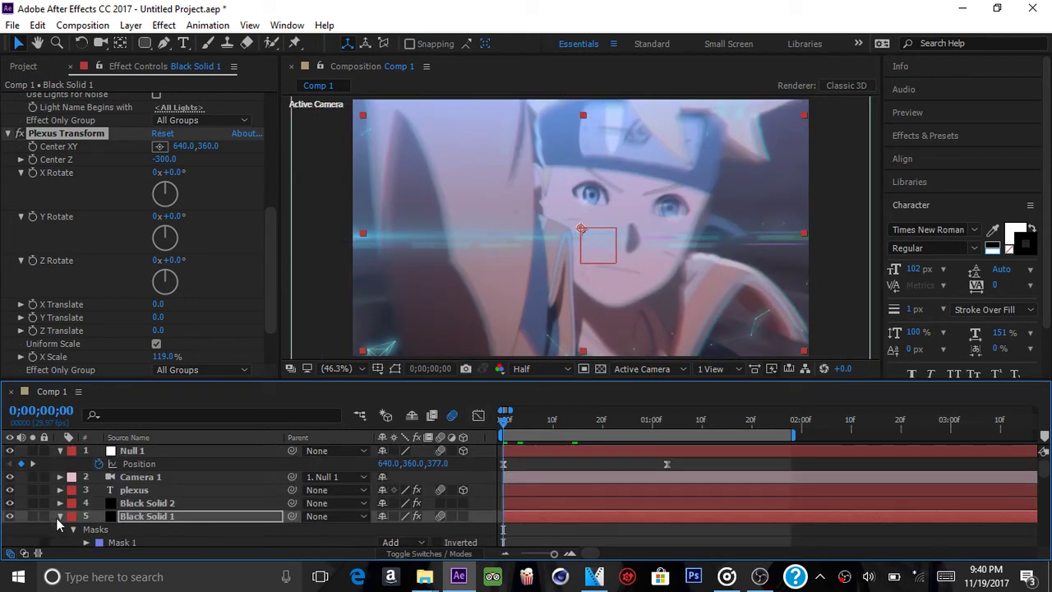
{"action": "left_click", "coordinate": [60, 517]}
{"action": "left_click", "coordinate": [60, 454]}
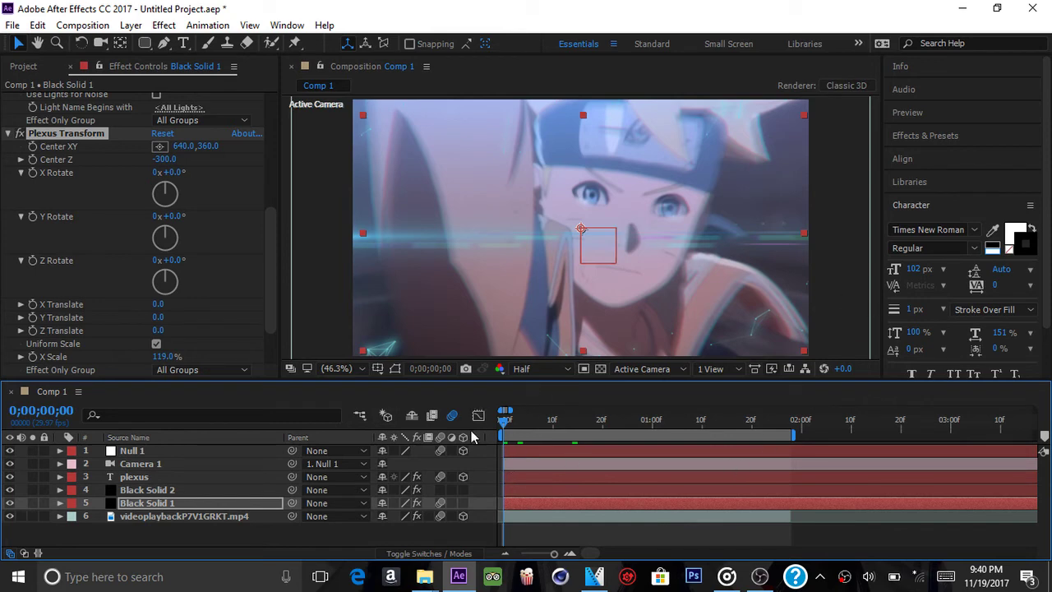
{"action": "left_click", "coordinate": [490, 492]}
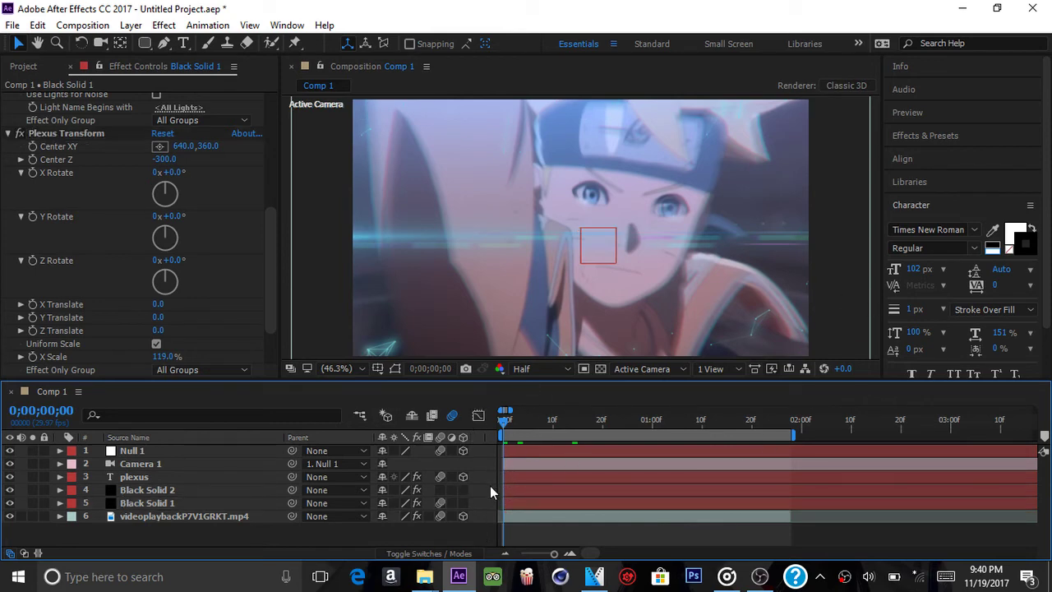
- Add a new adjustment layer to the top of Comp 1
{"action": "right_click", "coordinate": [488, 451]}
{"action": "mouse_move", "coordinate": [530, 306]}
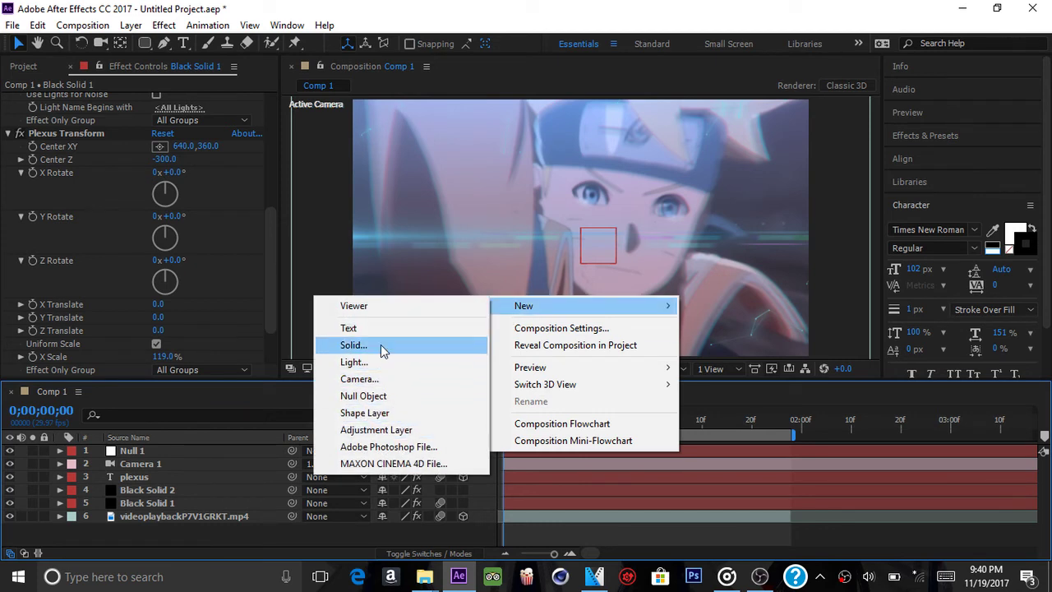
{"action": "left_click", "coordinate": [399, 429]}
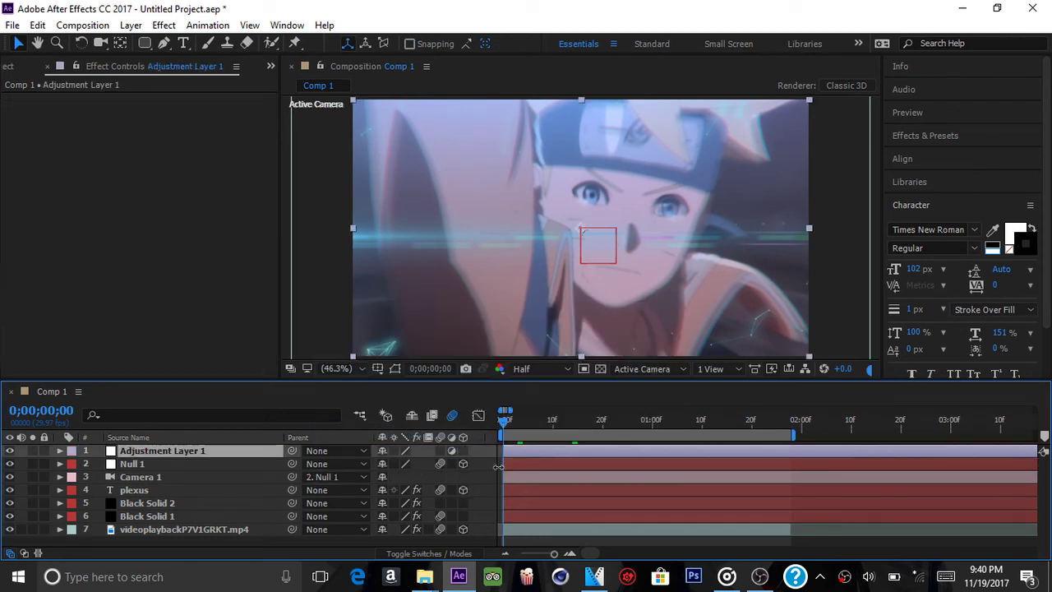
- Search Effects & Presets for 'turb' and apply the turbulent 2 preset to Adjustment Layer 1
{"action": "left_click", "coordinate": [912, 140]}
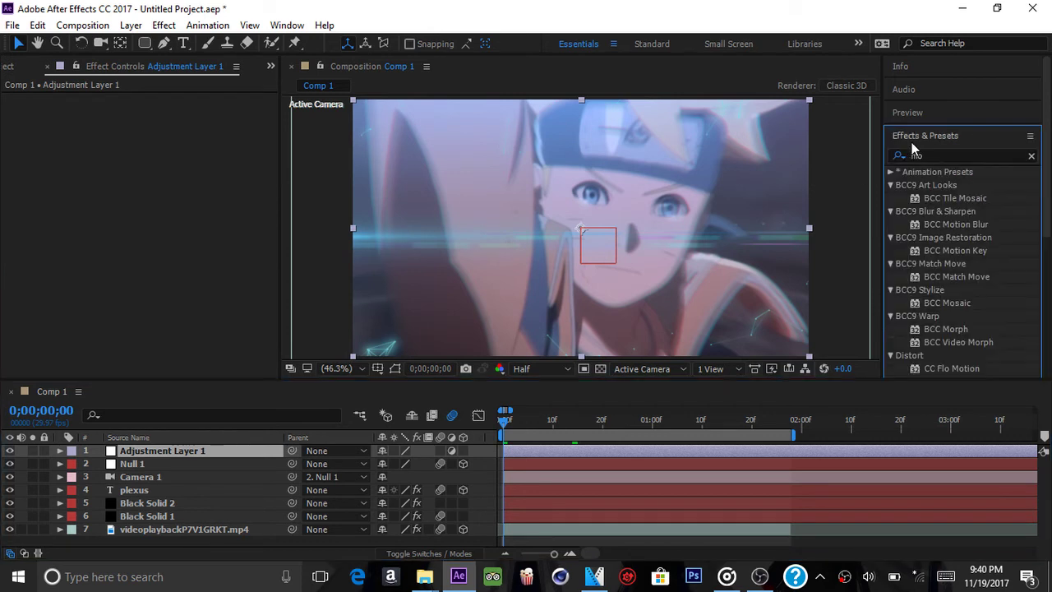
{"action": "left_click", "coordinate": [1031, 156]}
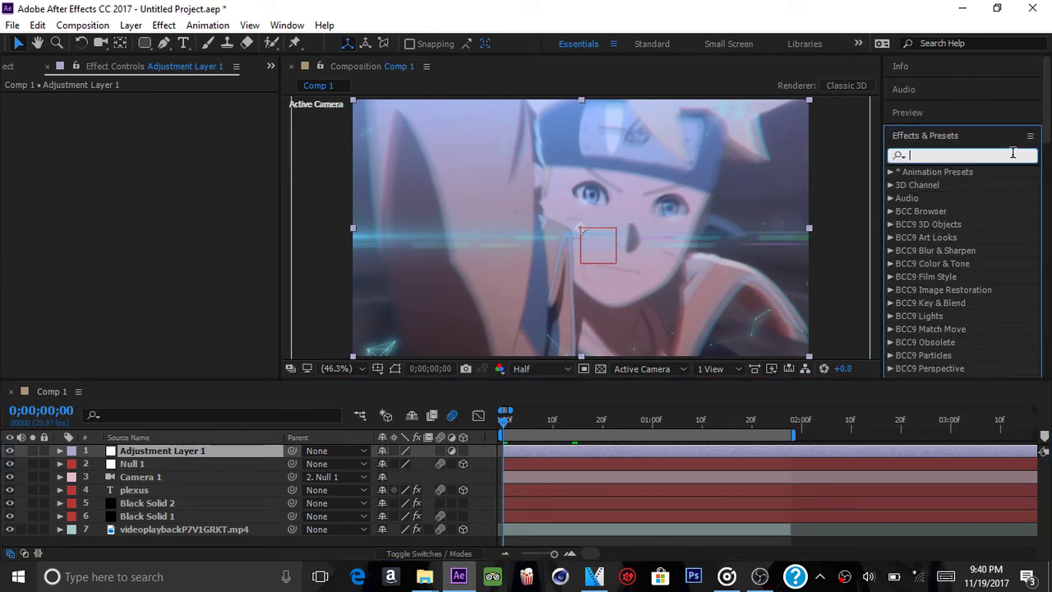
{"action": "type", "text": "turbu"}
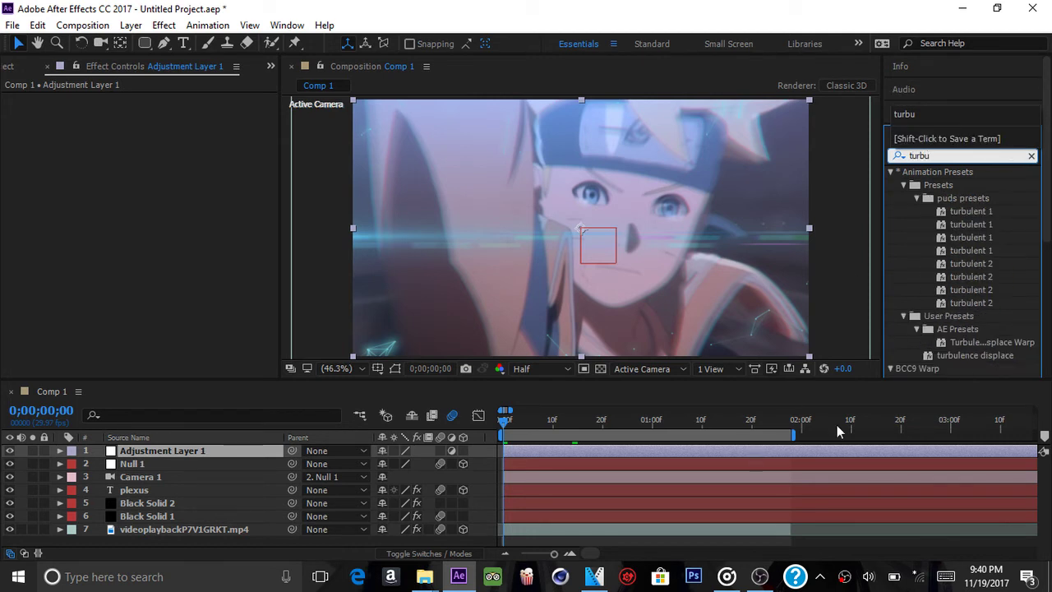
{"action": "scroll", "coordinate": [989, 313], "scroll_direction": "down", "scroll_amount": 2}
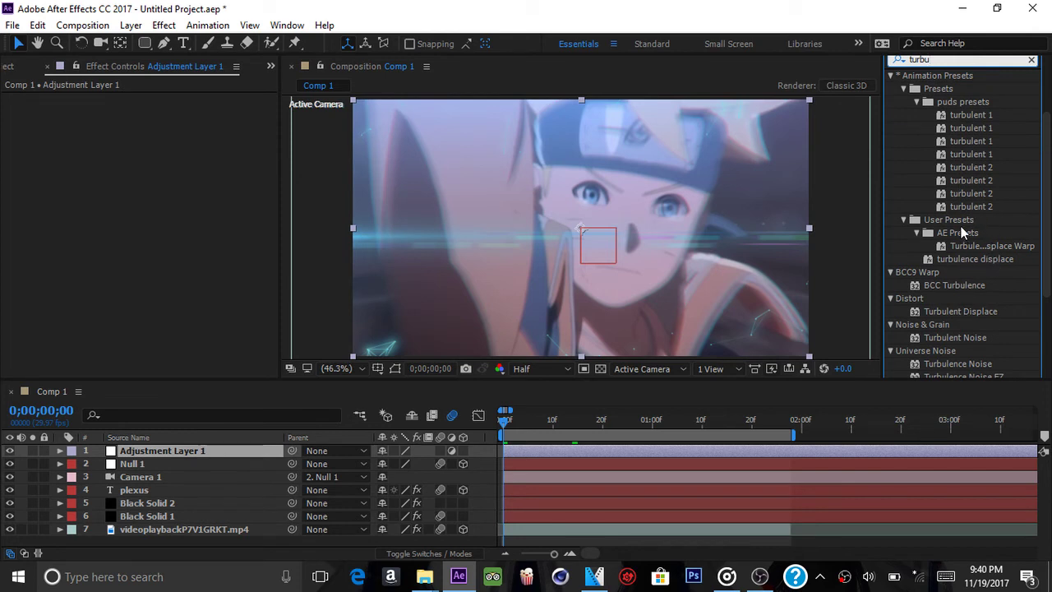
{"action": "left_click_drag", "start_coordinate": [984, 172], "coordinate": [537, 464]}
{"action": "left_click_drag", "start_coordinate": [539, 459], "coordinate": [538, 450]}
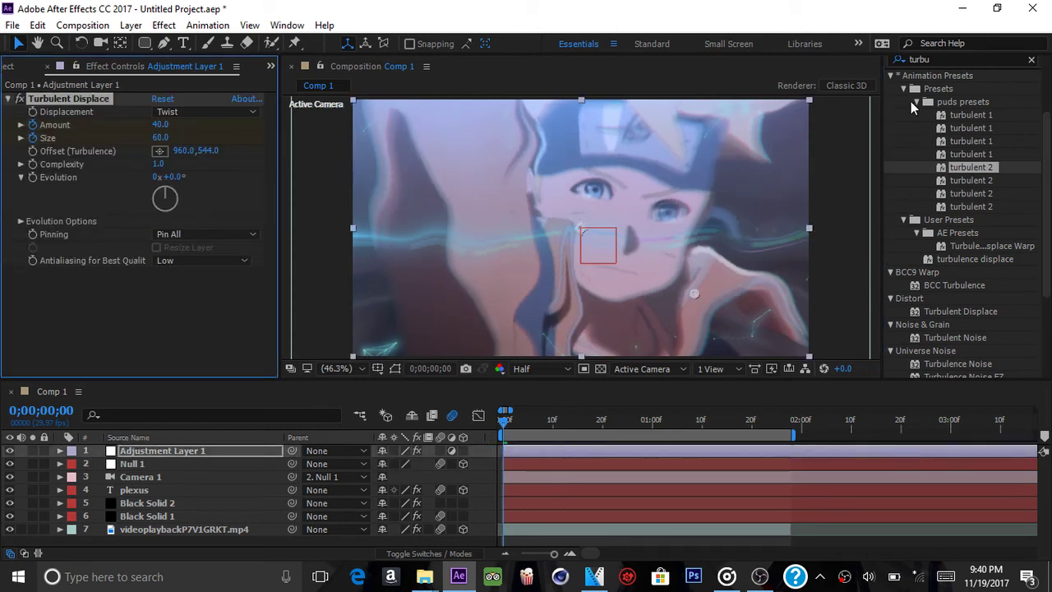
{"action": "left_click", "coordinate": [891, 78]}
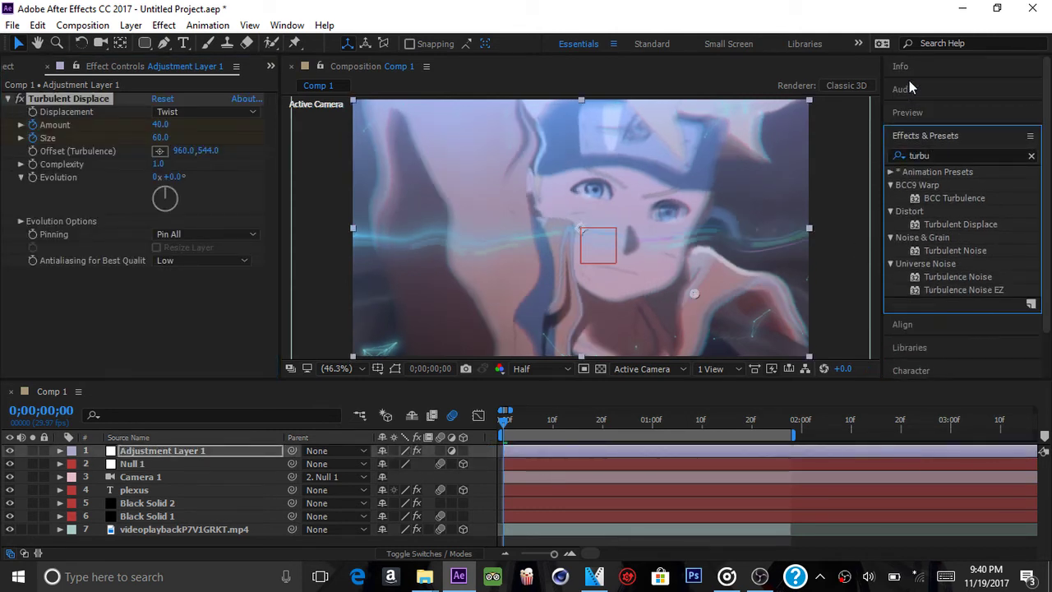
- Check the warp at frames 4, 9, 18 and 24, then return to the first frames
{"action": "key", "text": "ctrl+3"}
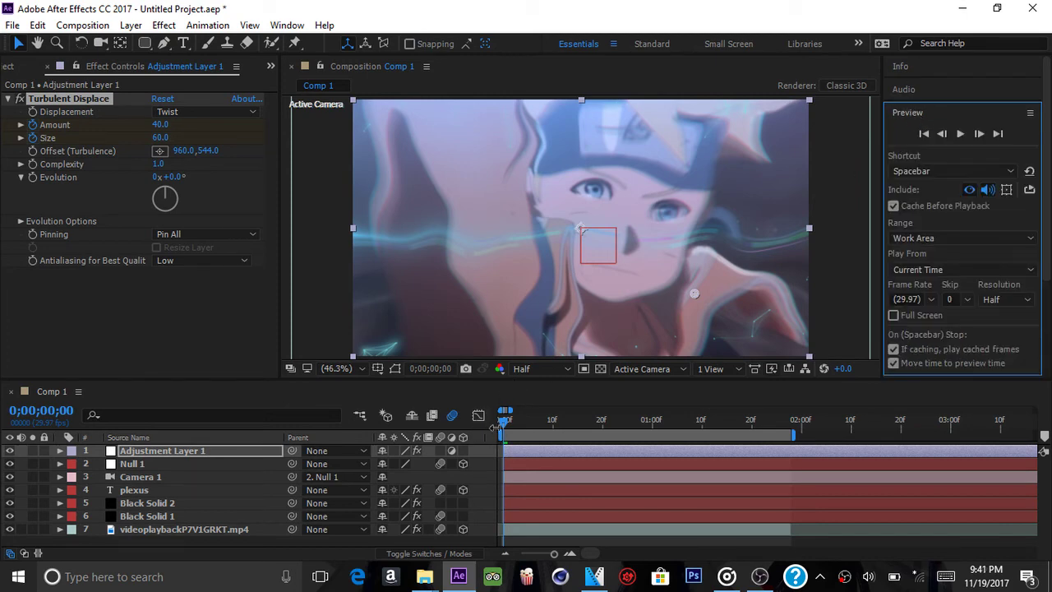
{"action": "left_click", "coordinate": [521, 429]}
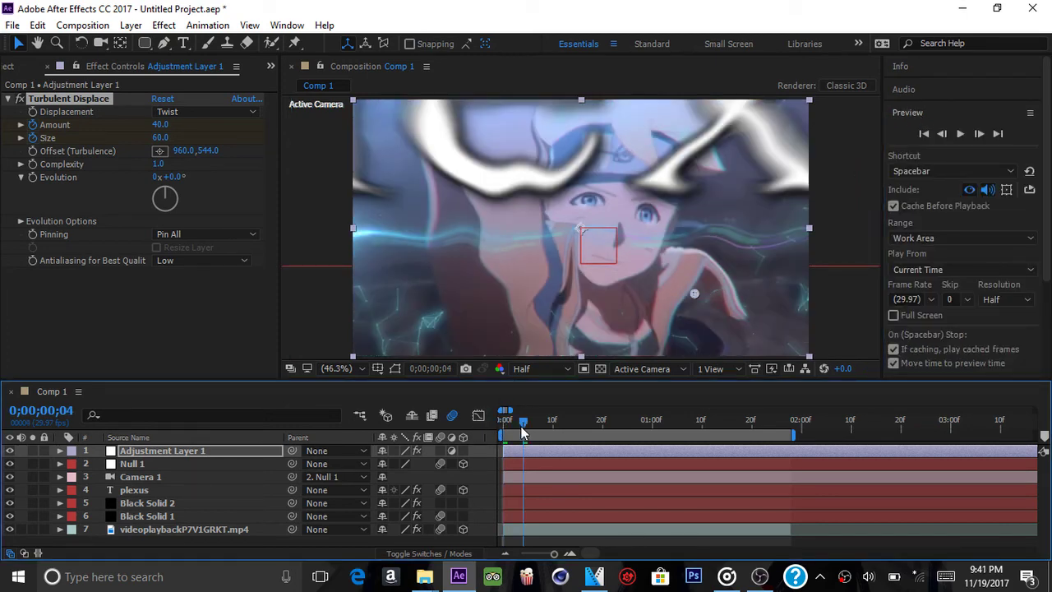
{"action": "left_click", "coordinate": [550, 434]}
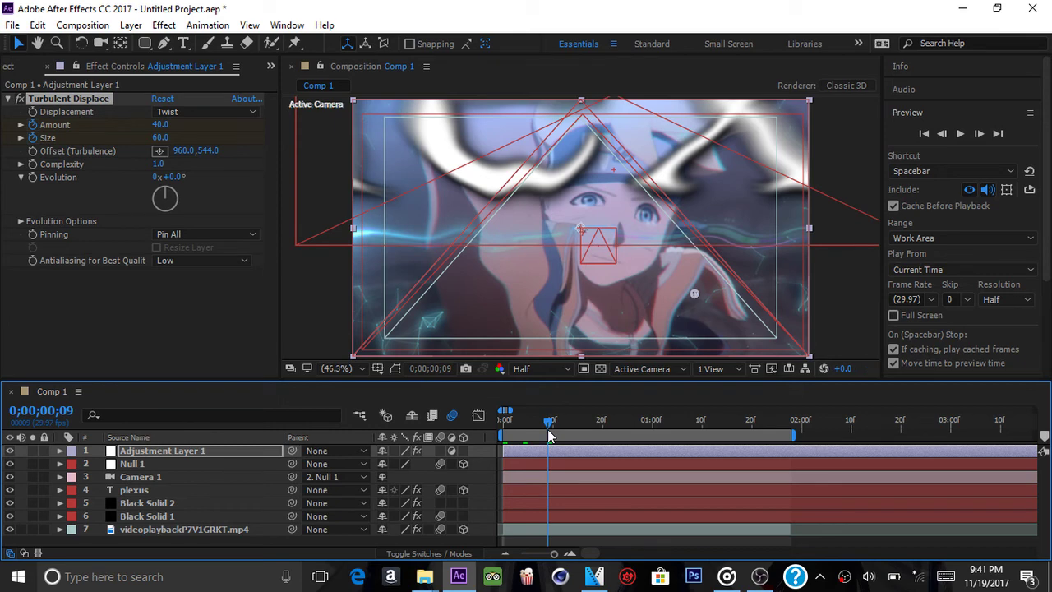
{"action": "left_click", "coordinate": [594, 434]}
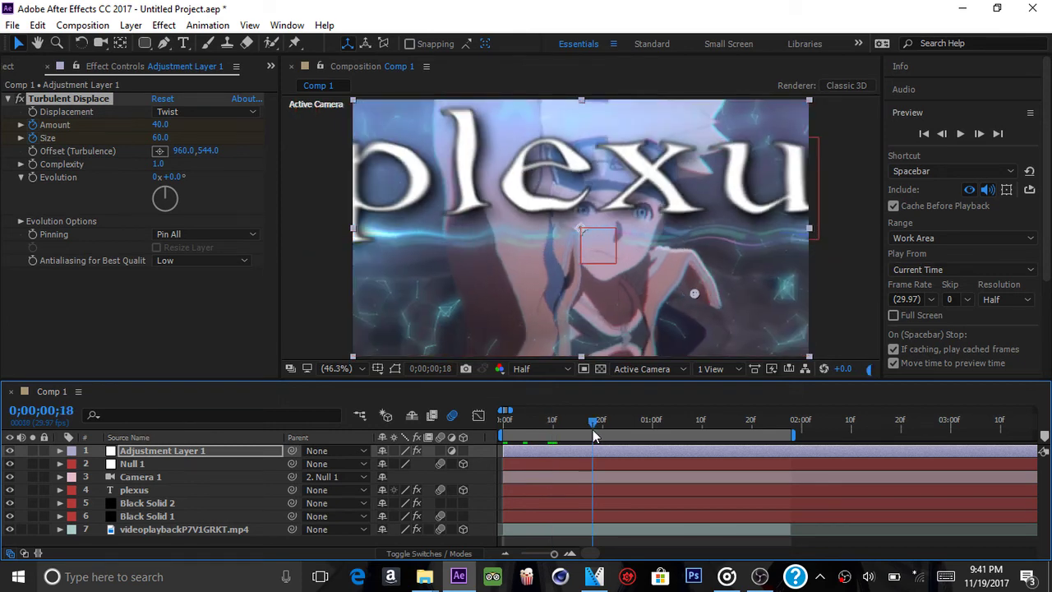
{"action": "left_click", "coordinate": [621, 434]}
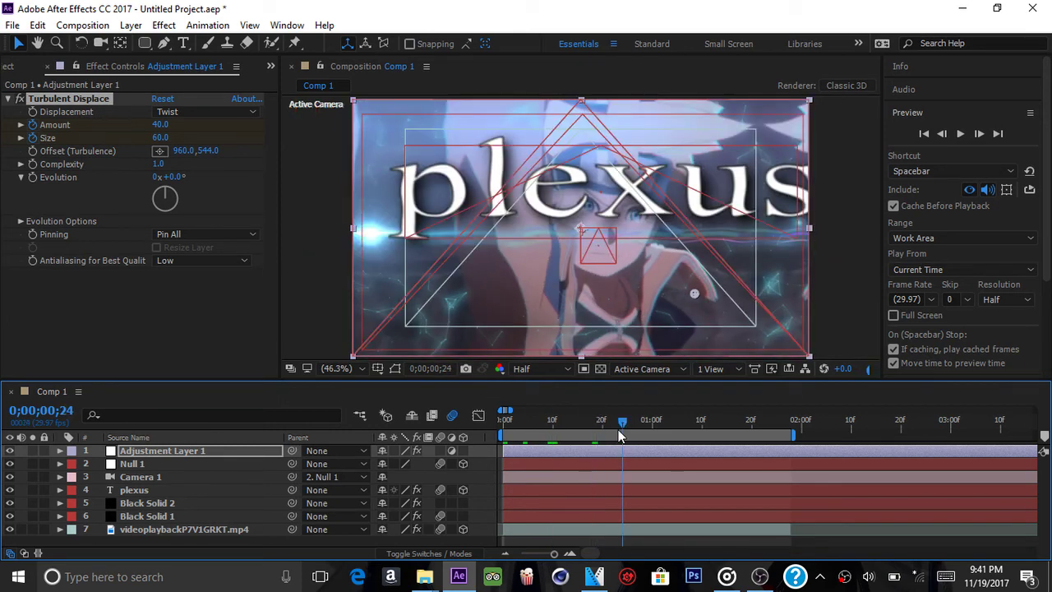
{"action": "left_click_drag", "start_coordinate": [619, 435], "coordinate": [498, 445]}
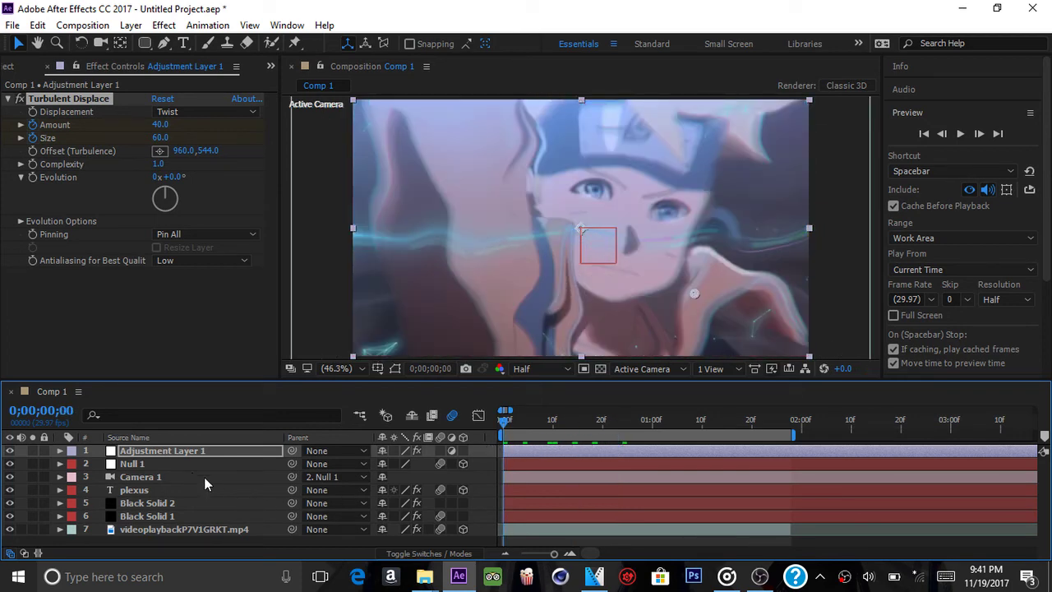
- Create a black comp-size solid, Black Solid 3, at the top of the layer stack
{"action": "right_click", "coordinate": [481, 451]}
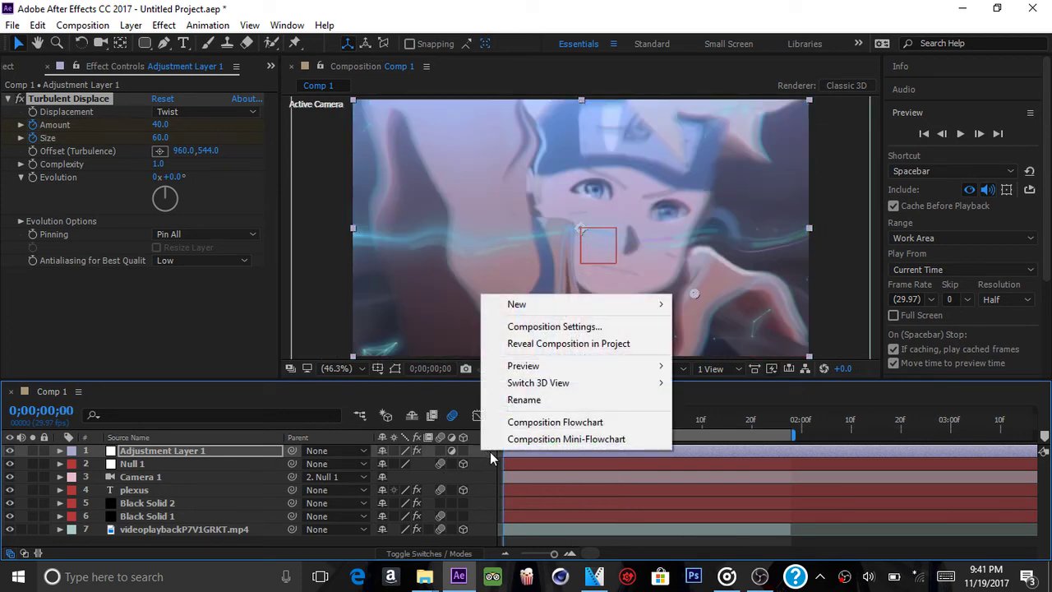
{"action": "mouse_move", "coordinate": [535, 301]}
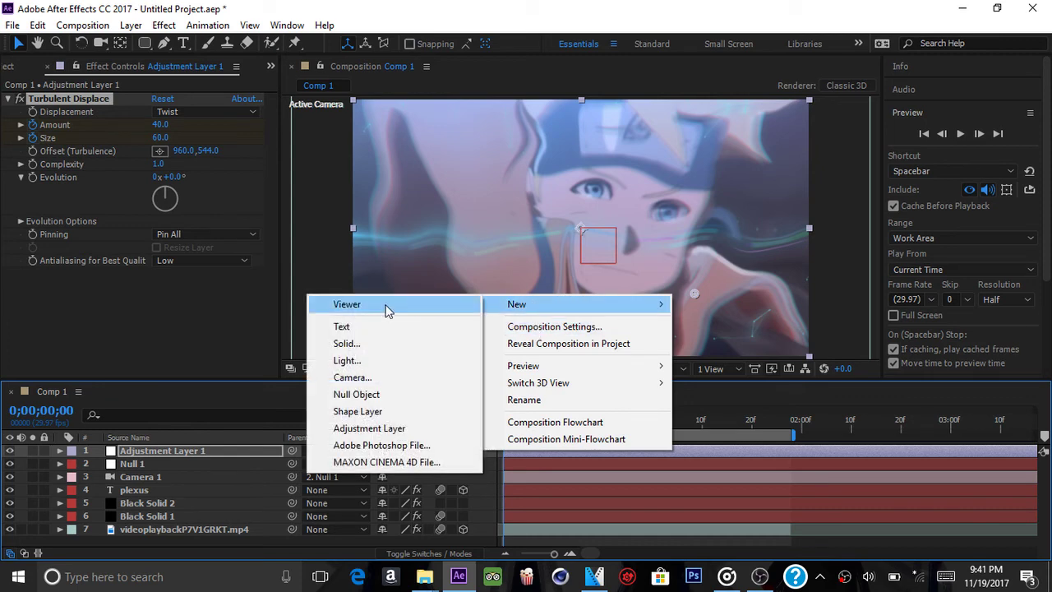
{"action": "left_click", "coordinate": [339, 344]}
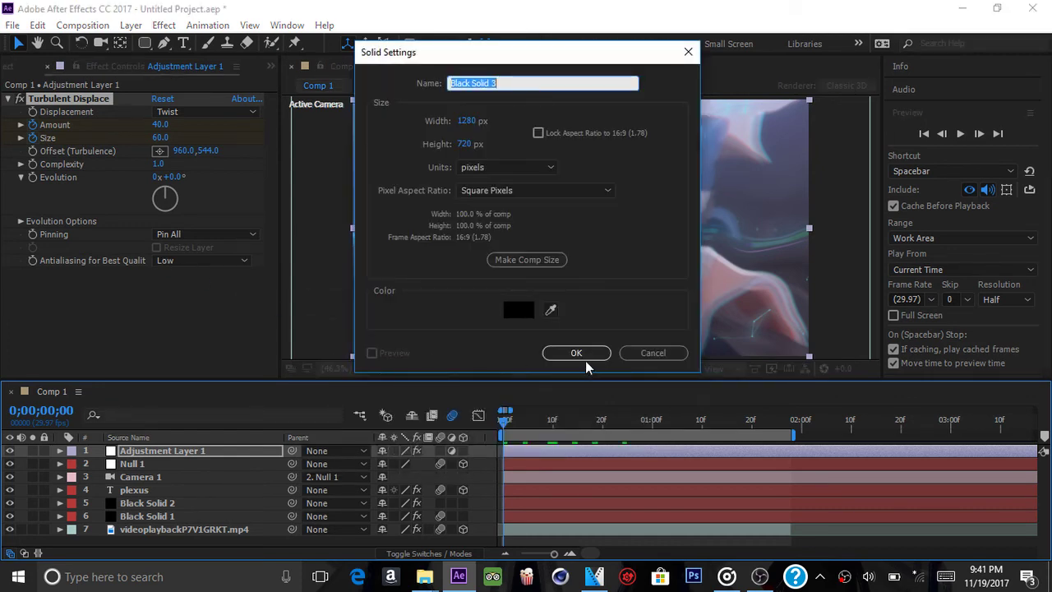
{"action": "key", "text": "Escape"}
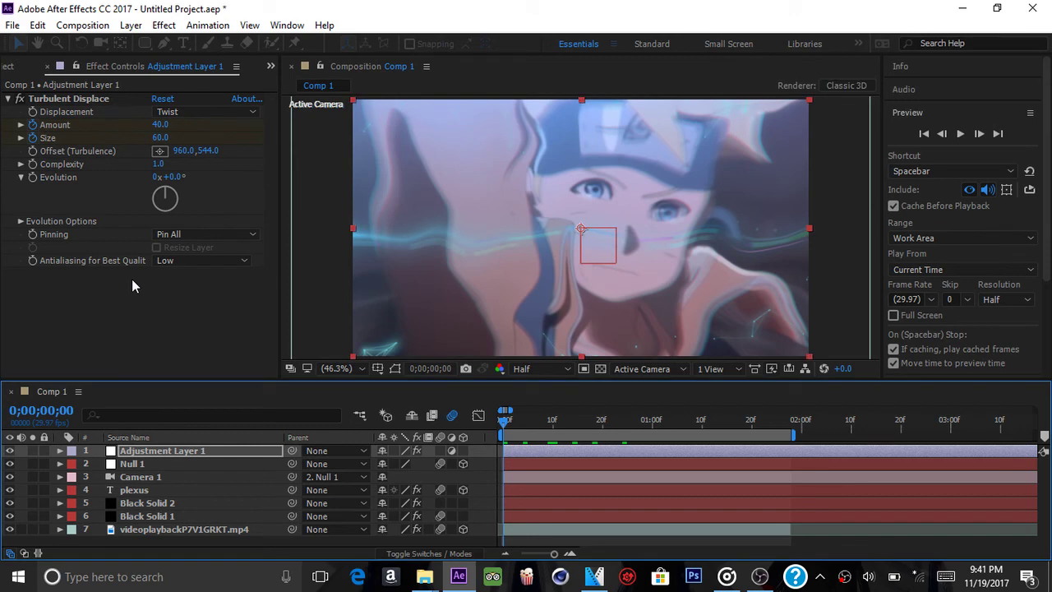
{"action": "left_click", "coordinate": [163, 25]}
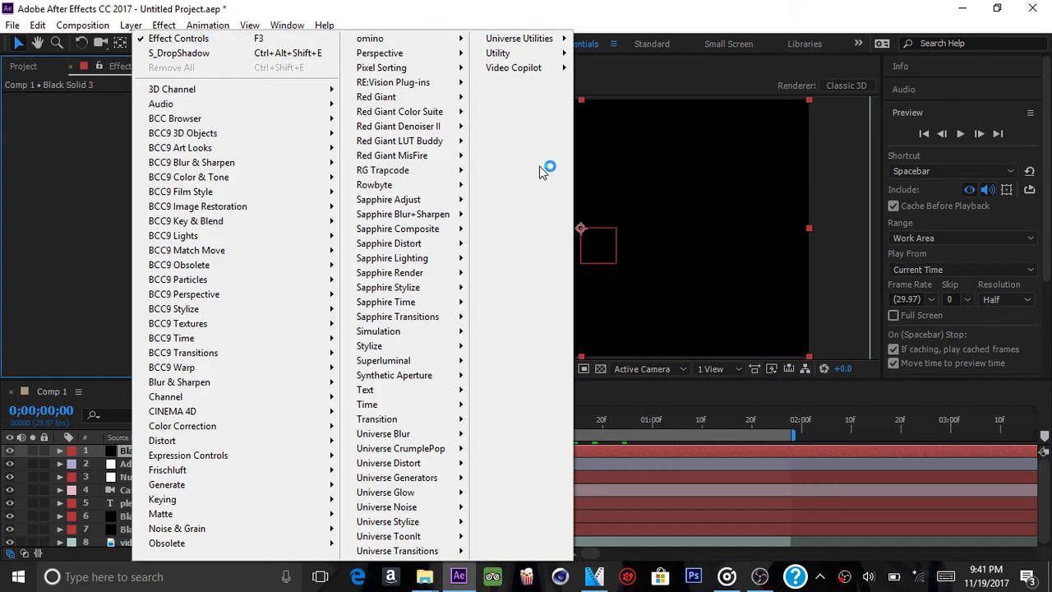
{"action": "mouse_move", "coordinate": [378, 418]}
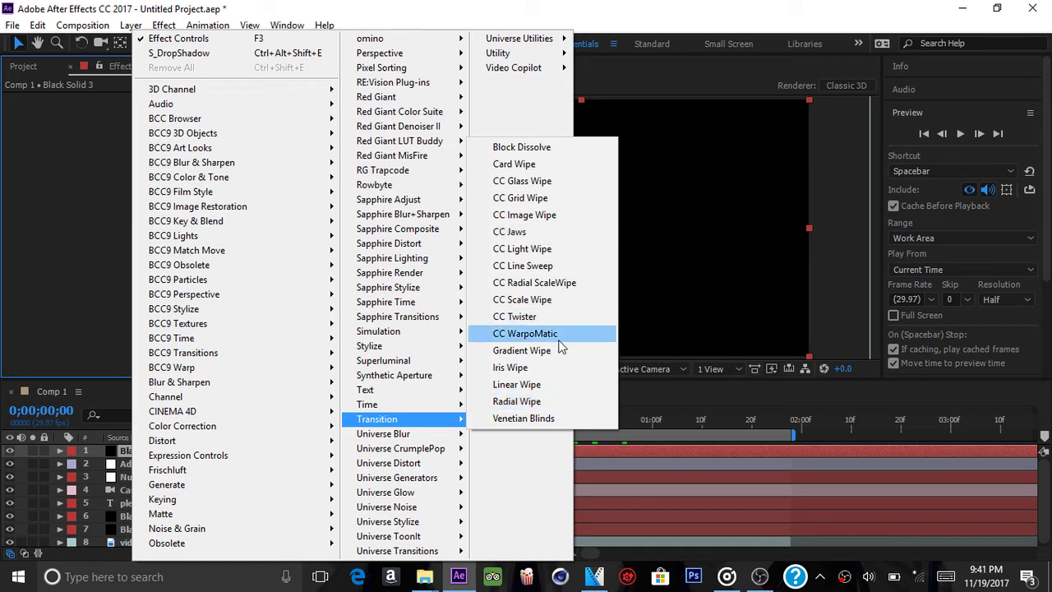
- Apply CC Jaws to Black Solid 3 with spike Height 0% and Completion 82%
{"action": "left_click", "coordinate": [534, 232]}
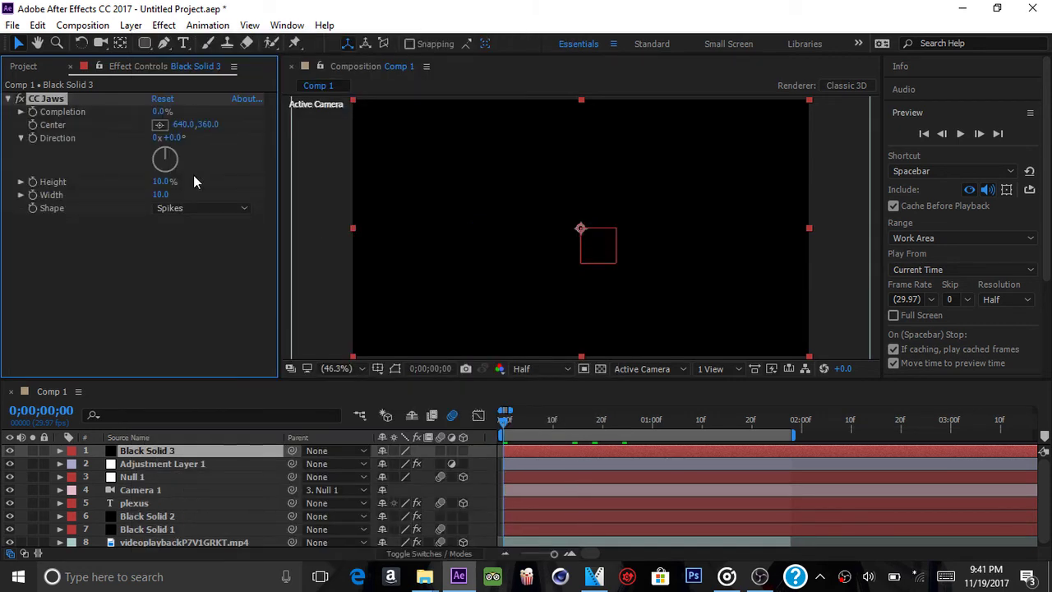
{"action": "left_click_drag", "start_coordinate": [156, 112], "coordinate": [229, 111]}
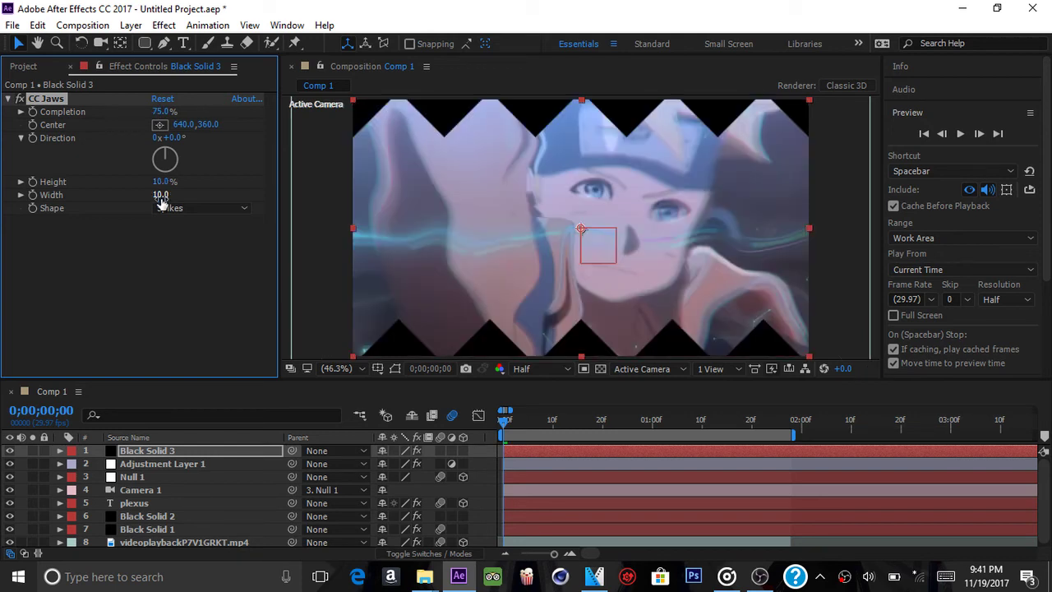
{"action": "left_click_drag", "start_coordinate": [161, 194], "coordinate": [92, 207]}
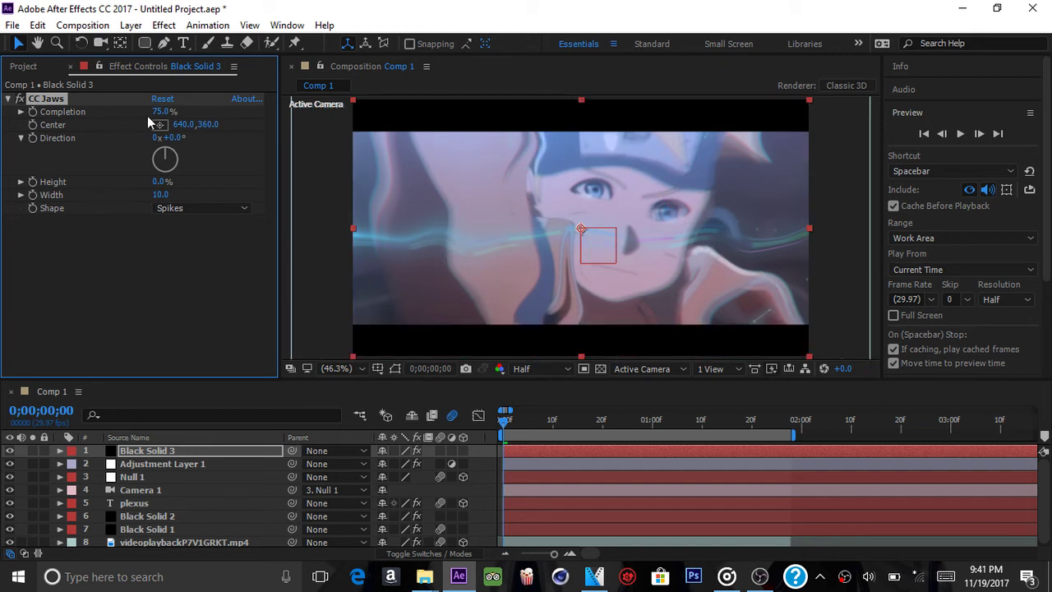
{"action": "left_click_drag", "start_coordinate": [157, 112], "coordinate": [169, 114]}
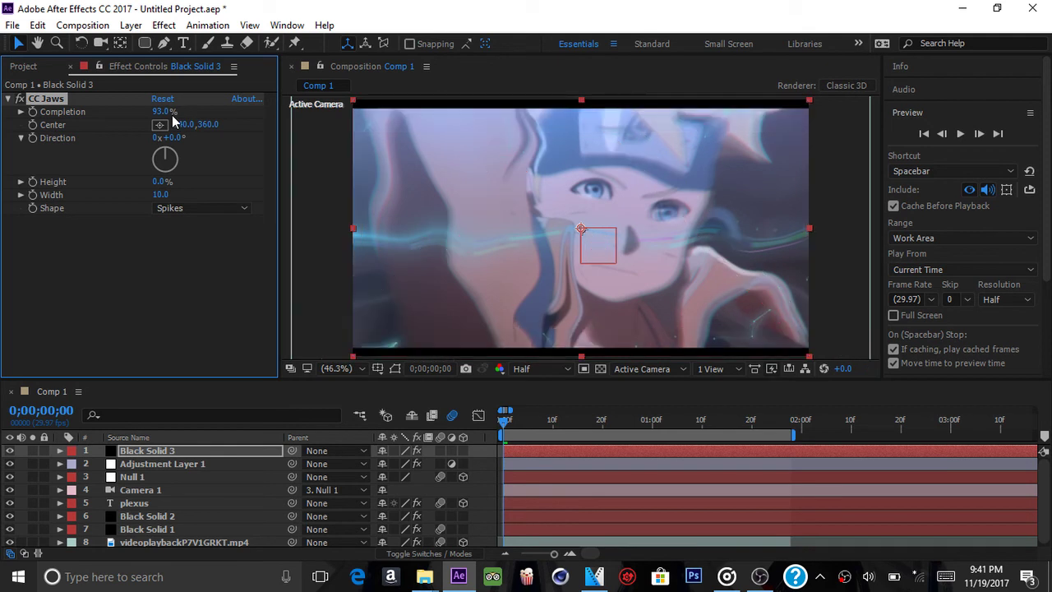
{"action": "mouse_move", "coordinate": [157, 112]}
{"action": "left_mouse_down"}
{"action": "mouse_move", "coordinate": [145, 115]}
{"action": "mouse_move", "coordinate": [161, 114]}
{"action": "left_mouse_up"}
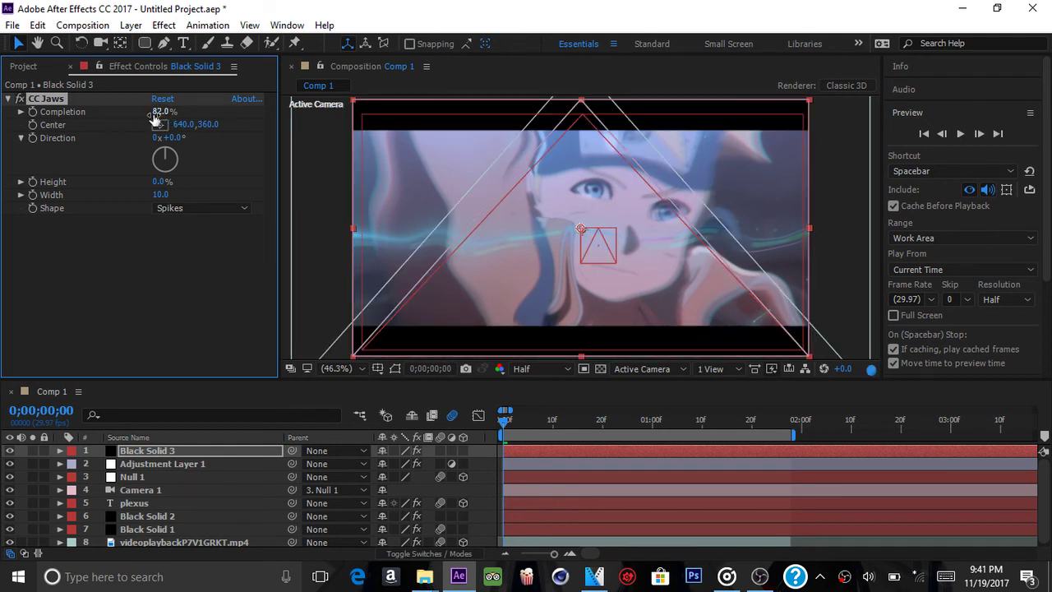
- Preview the letterboxed clip from frames 3–6, then rewind to 0;00;00;00
{"action": "left_click", "coordinate": [517, 420]}
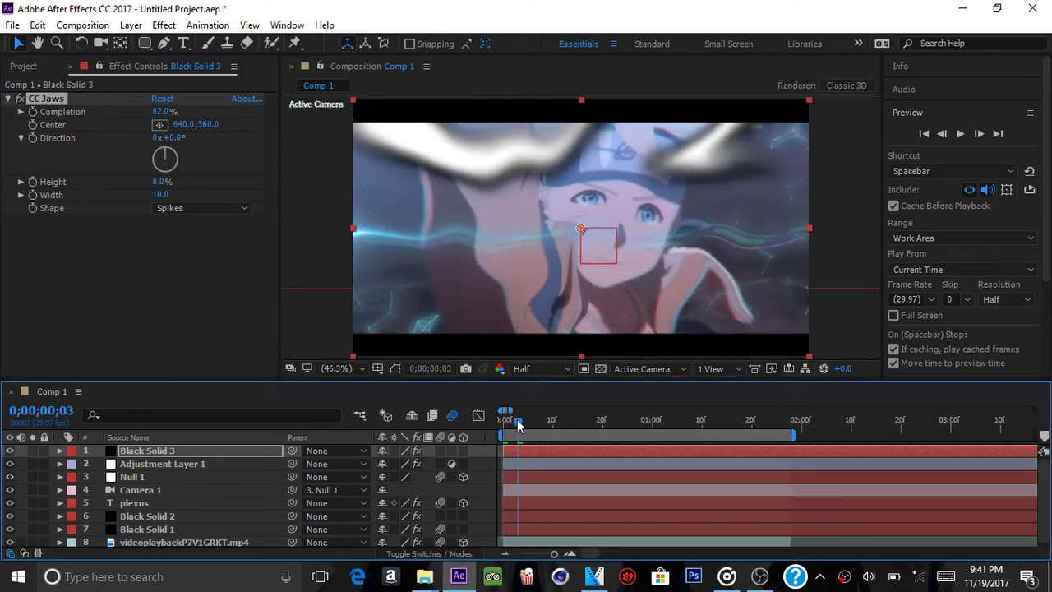
{"action": "left_click_drag", "start_coordinate": [517, 423], "coordinate": [533, 428]}
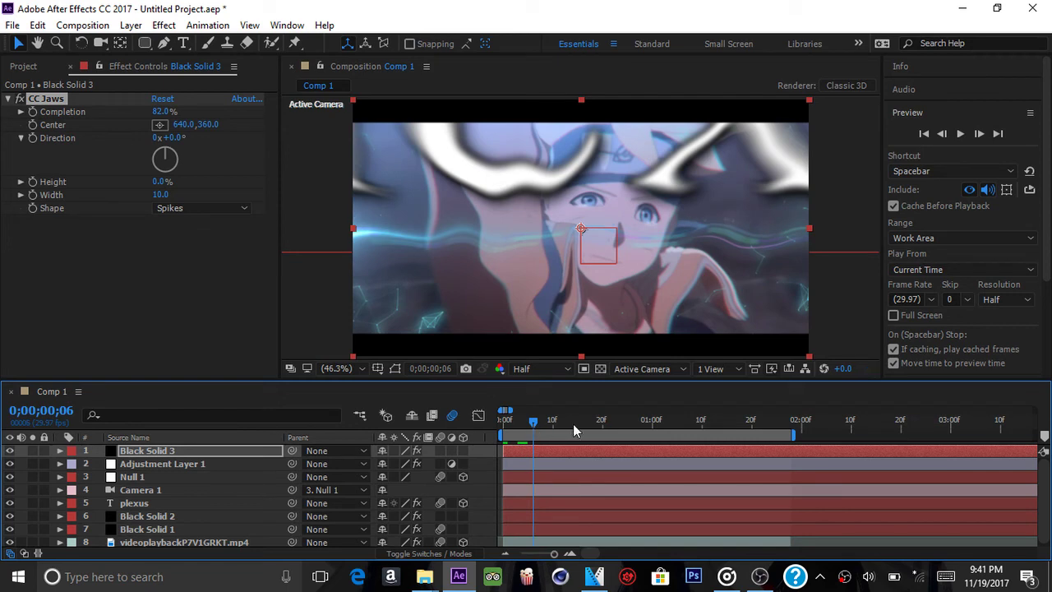
{"action": "key", "text": "space"}
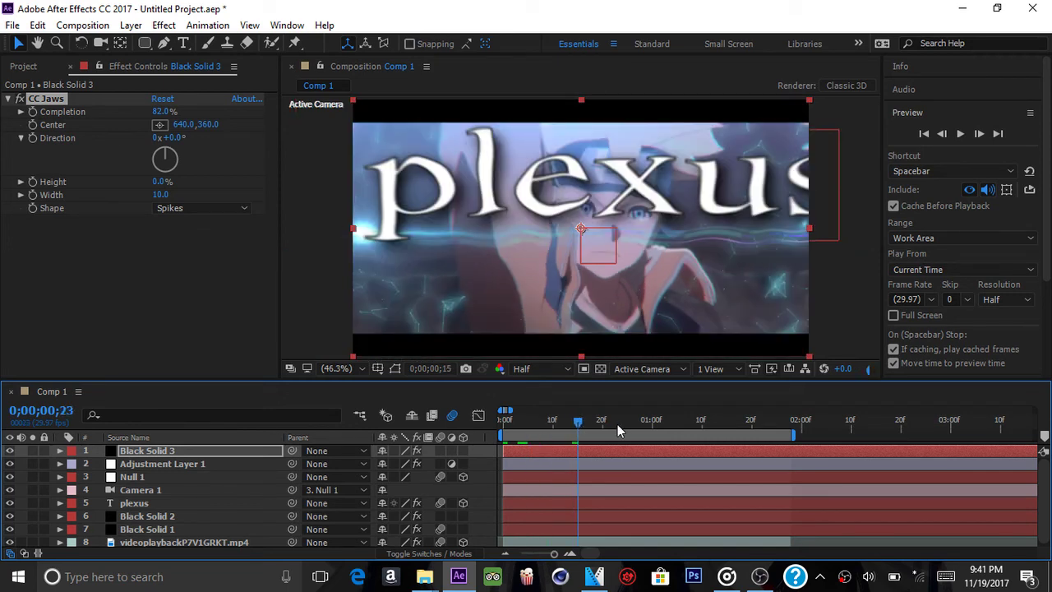
{"action": "left_click_drag", "start_coordinate": [617, 425], "coordinate": [505, 437]}
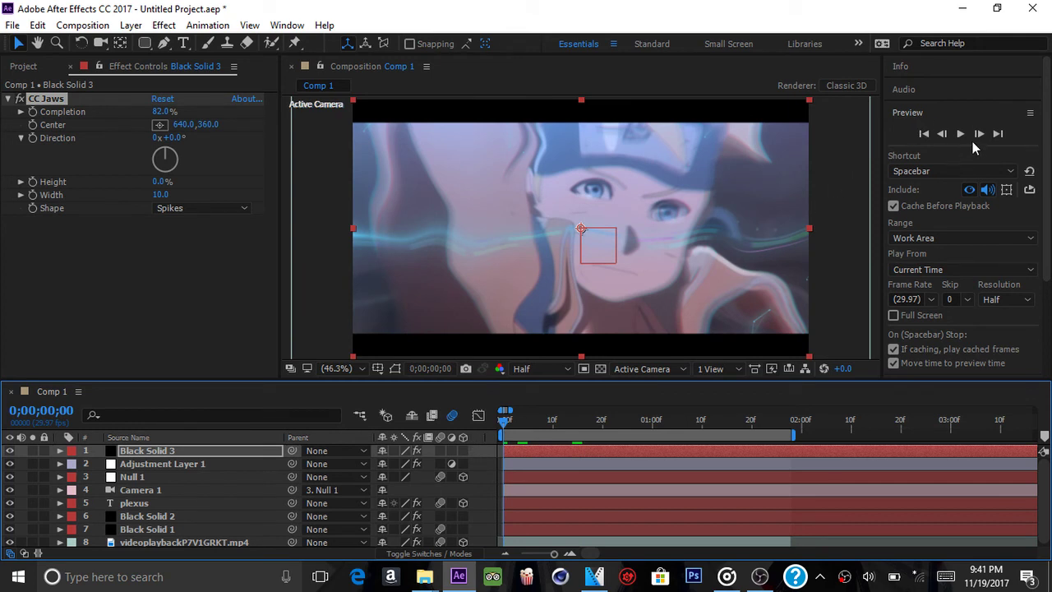
{"action": "left_click", "coordinate": [963, 139]}
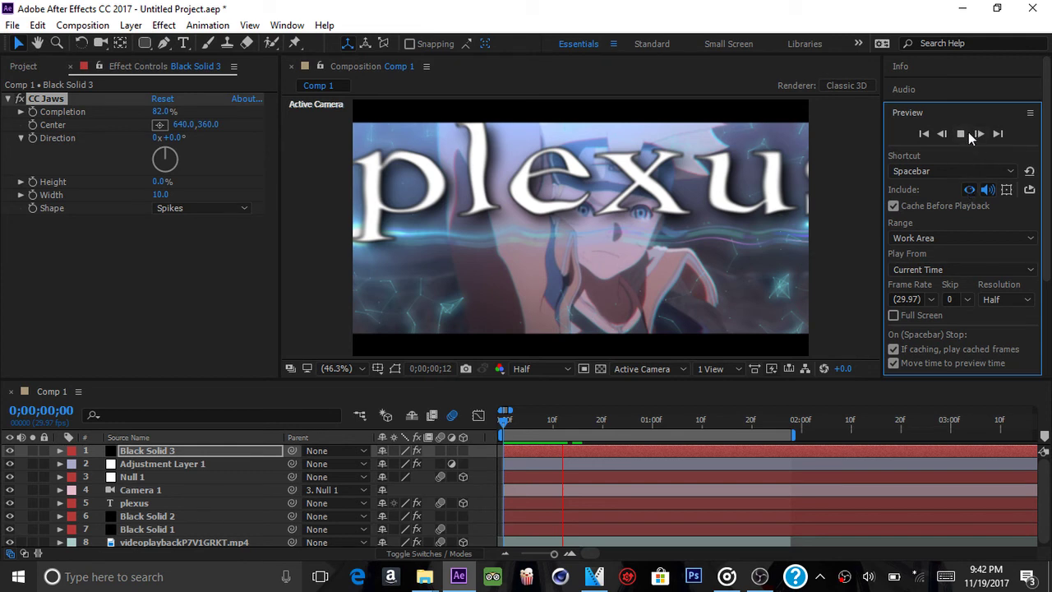
{"action": "left_click", "coordinate": [962, 134]}
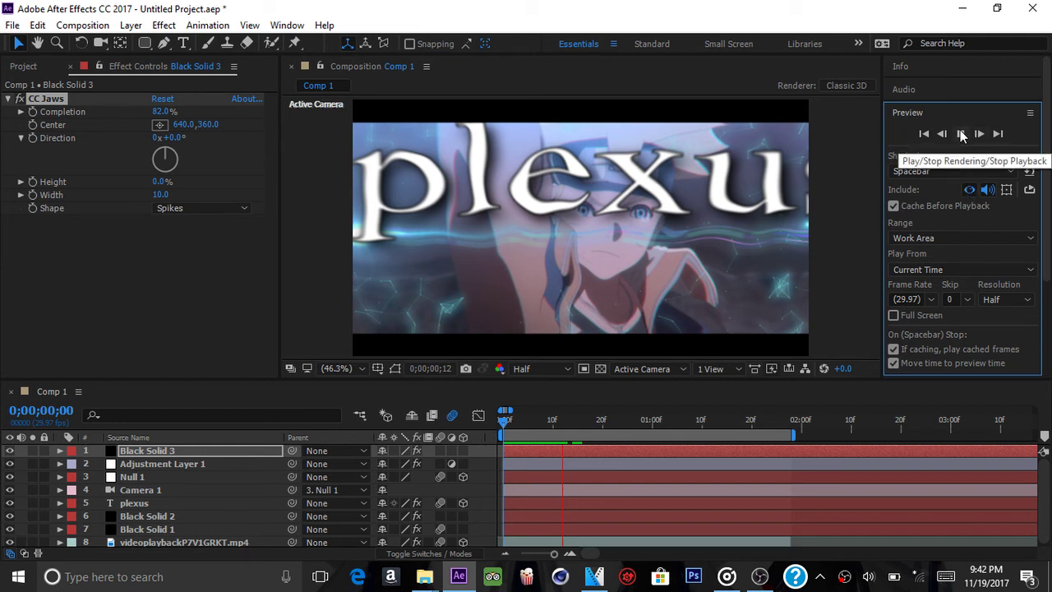
{"action": "left_click", "coordinate": [962, 134]}
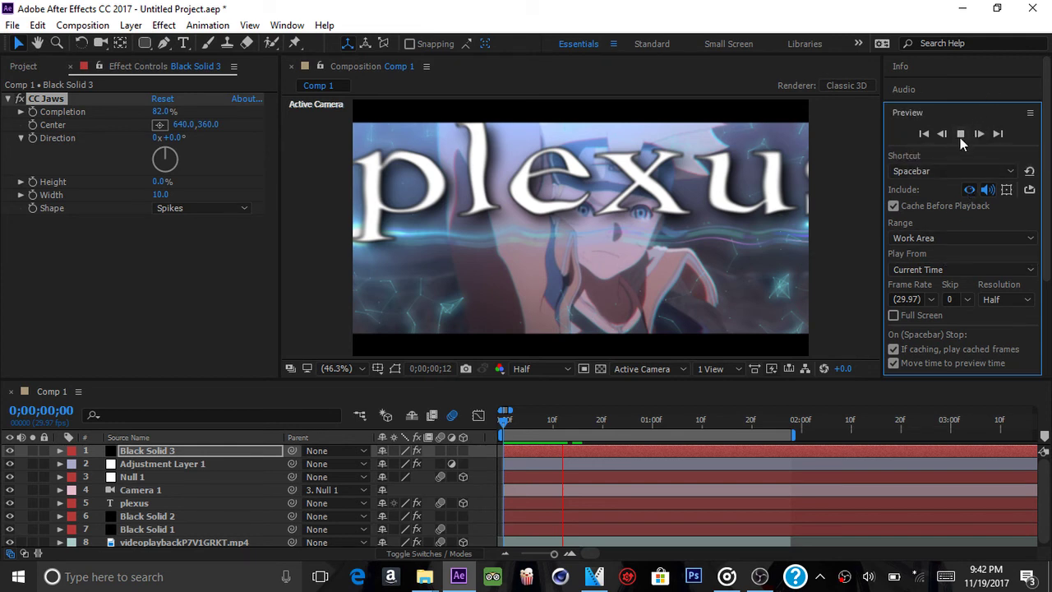
{"action": "left_click", "coordinate": [963, 136]}
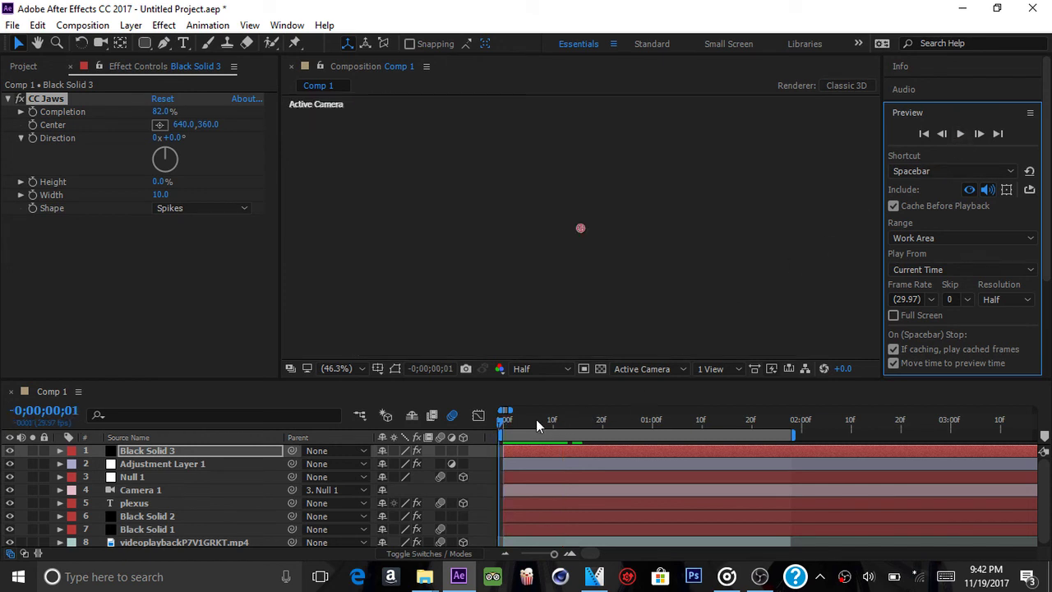
{"action": "left_click", "coordinate": [498, 422]}
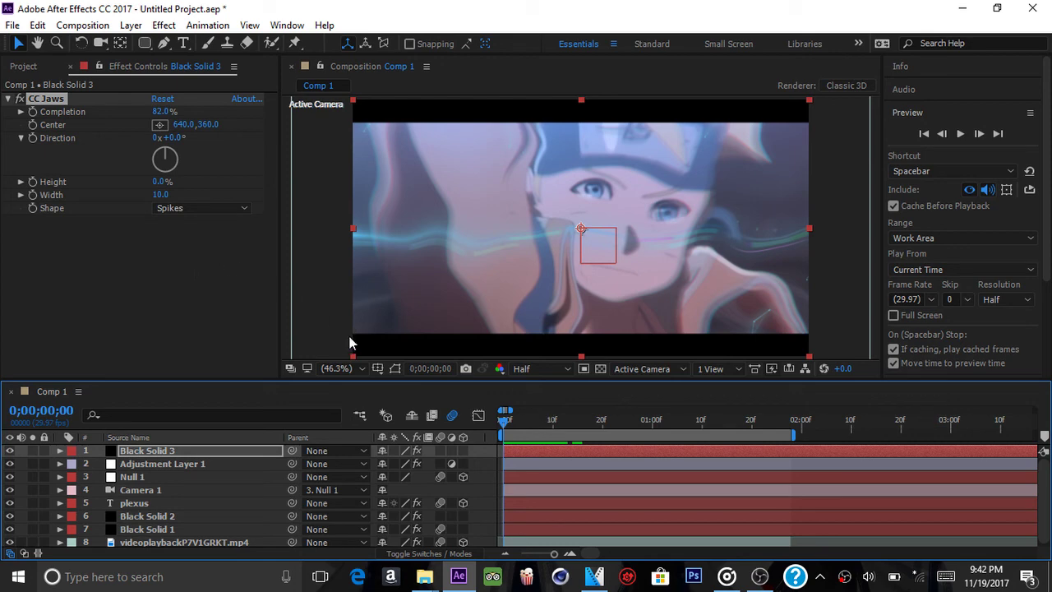
- Add Adjustment Layer 2 and place it just below Black Solid 3
{"action": "right_click", "coordinate": [485, 464]}
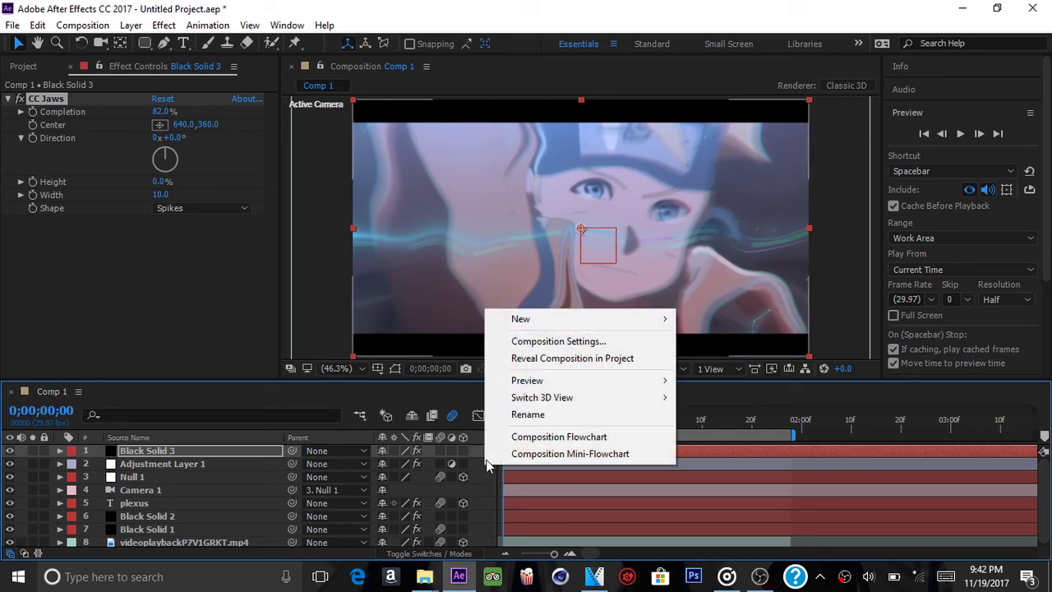
{"action": "mouse_move", "coordinate": [523, 321]}
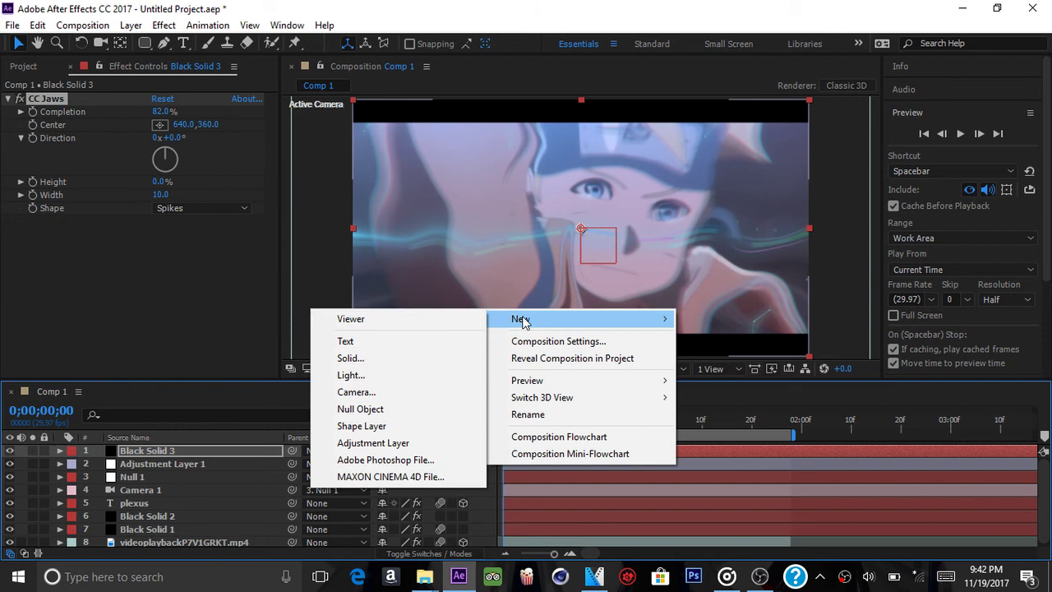
{"action": "left_click", "coordinate": [386, 443]}
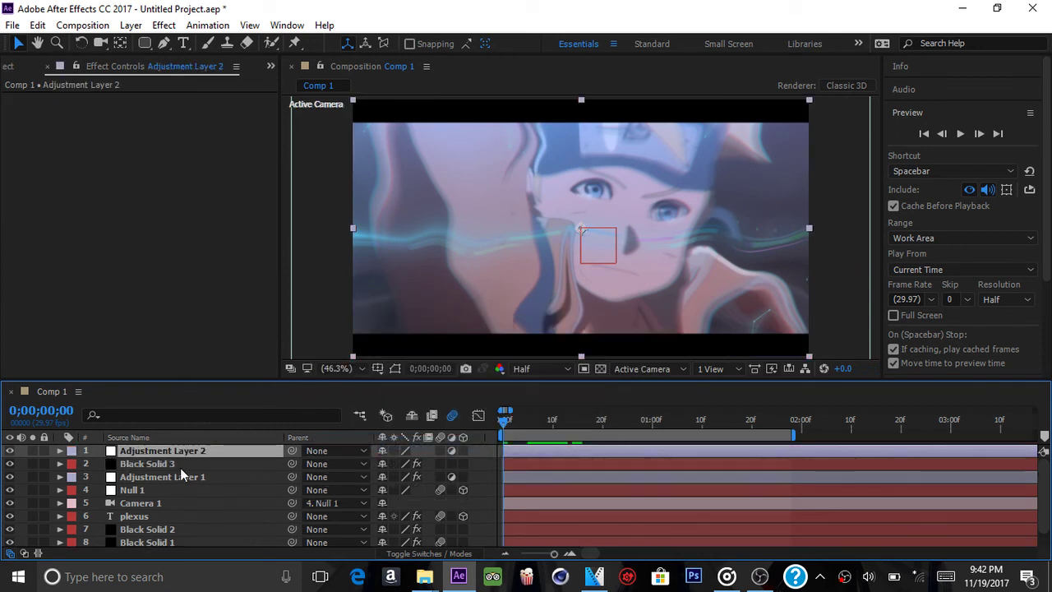
{"action": "mouse_move", "coordinate": [189, 455]}
{"action": "left_mouse_down"}
{"action": "mouse_move", "coordinate": [197, 479]}
{"action": "mouse_move", "coordinate": [189, 470]}
{"action": "left_mouse_up"}
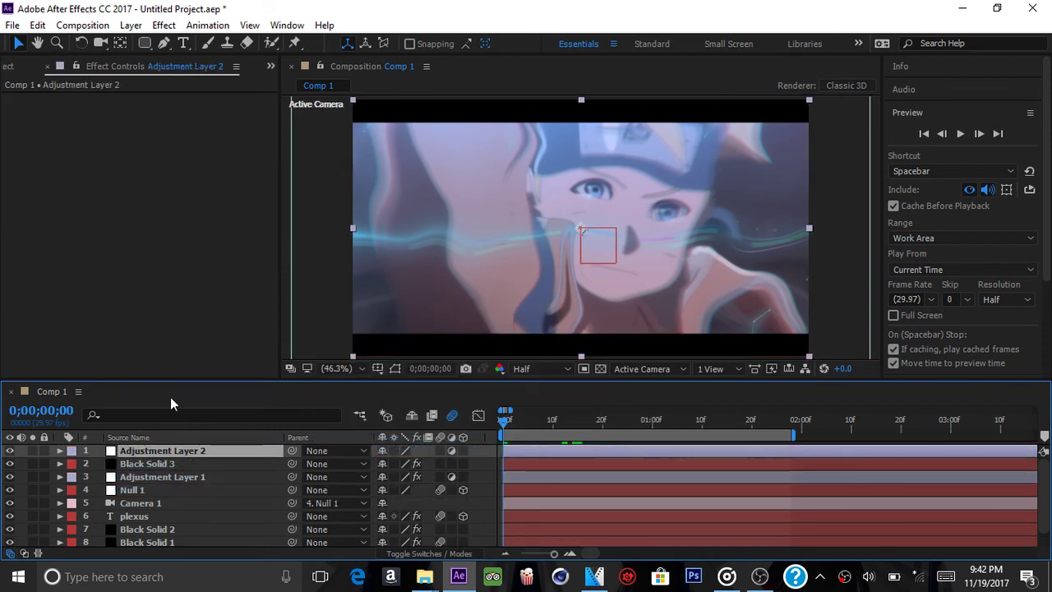
{"action": "left_click", "coordinate": [164, 24]}
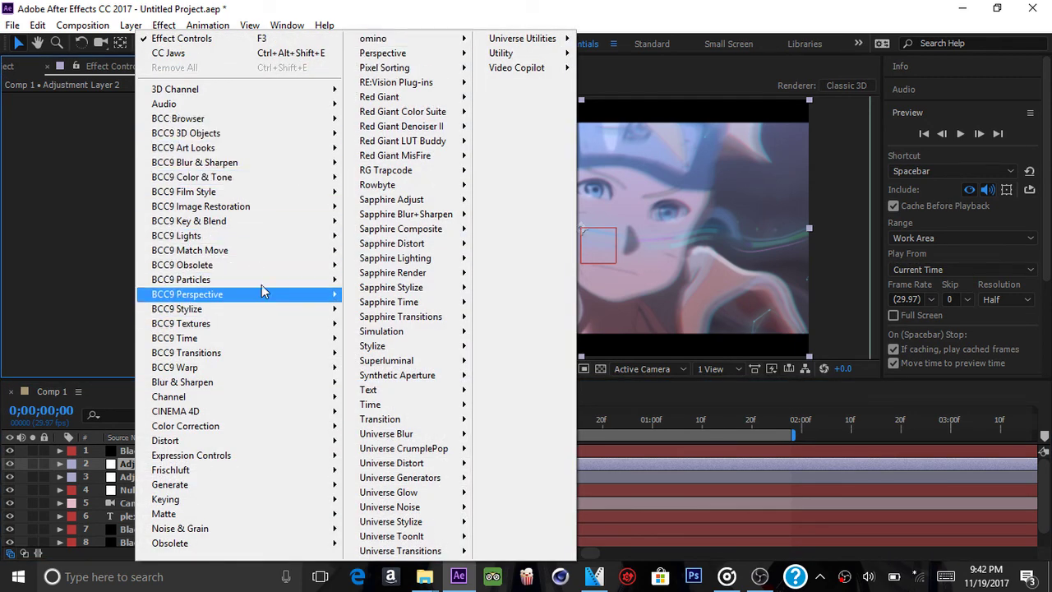
- Apply BCC Film Glow with Glow Intensity 111, Glow Radius 128 and Glow Threshold 57
{"action": "mouse_move", "coordinate": [266, 195]}
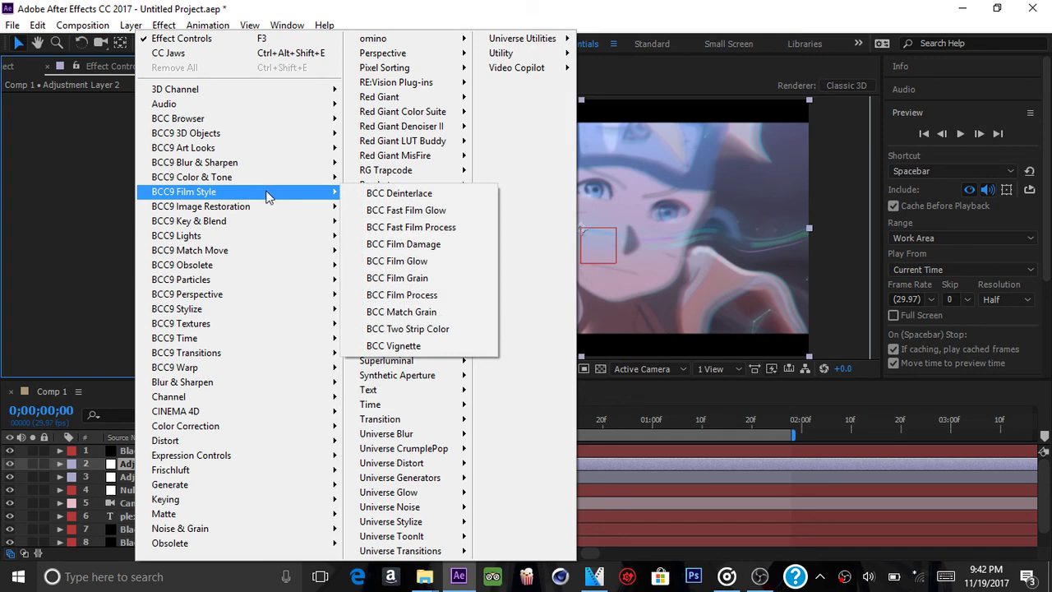
{"action": "left_click", "coordinate": [410, 263]}
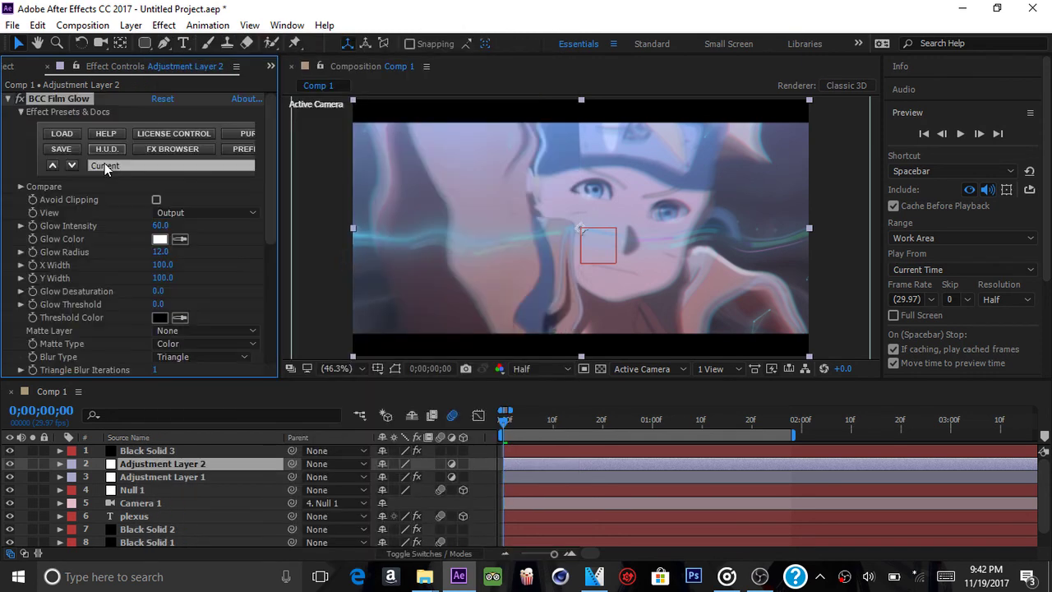
{"action": "left_click_drag", "start_coordinate": [161, 226], "coordinate": [189, 229]}
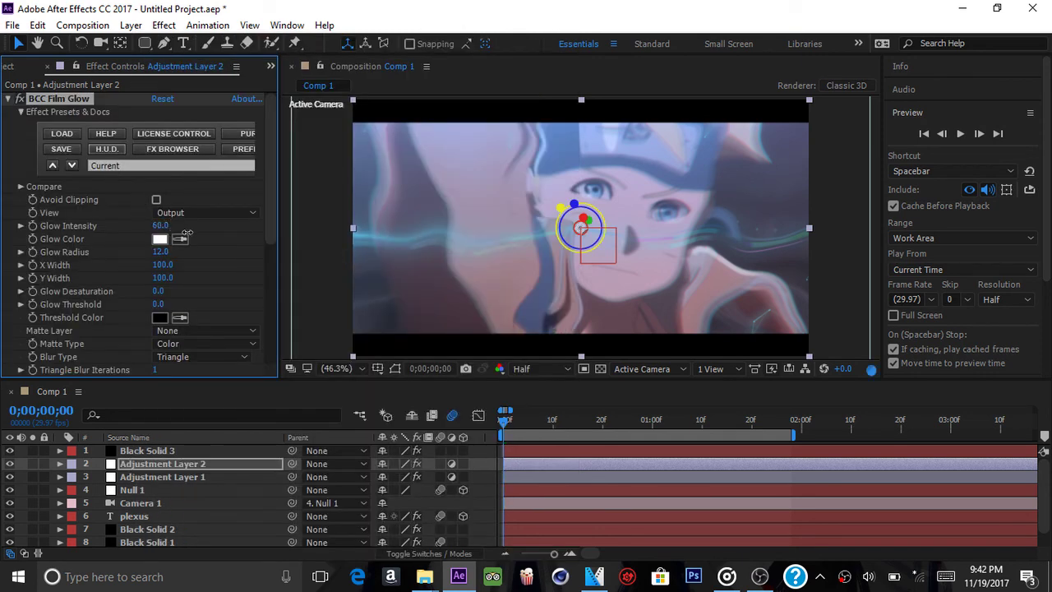
{"action": "left_click", "coordinate": [701, 421]}
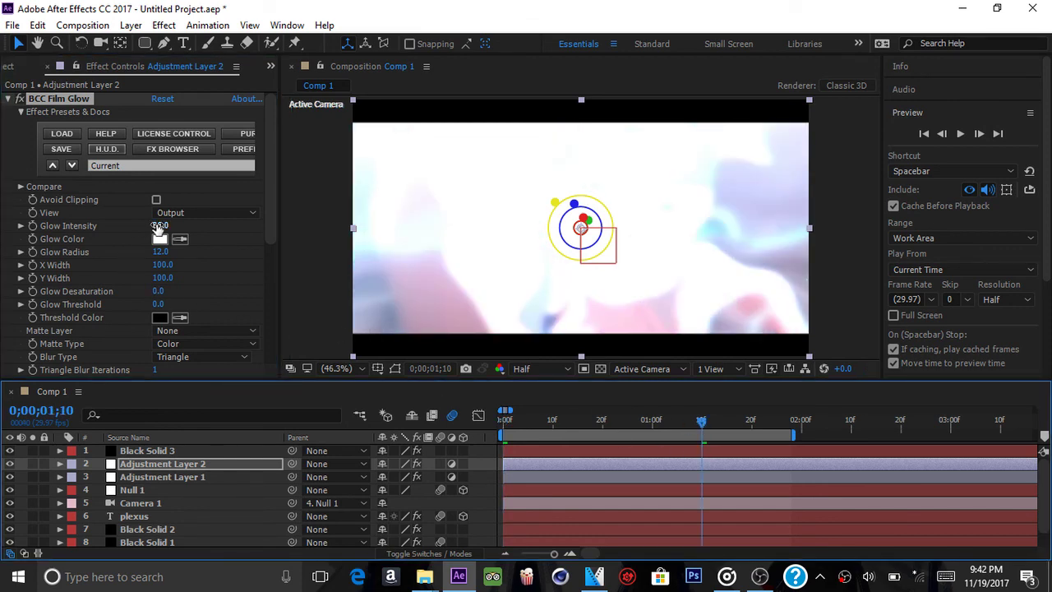
{"action": "left_click_drag", "start_coordinate": [158, 228], "coordinate": [180, 232]}
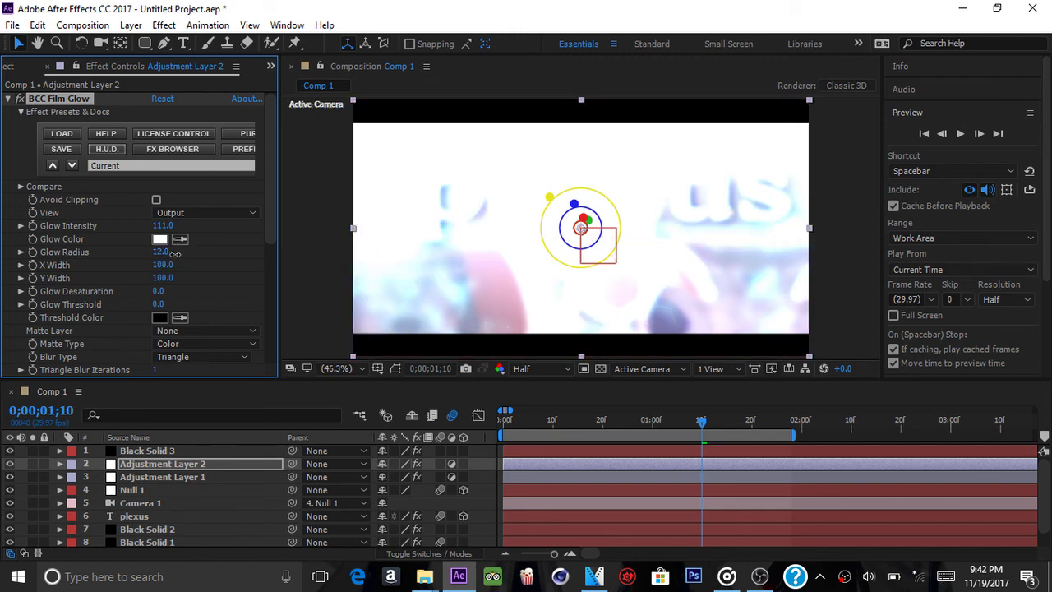
{"action": "left_click_drag", "start_coordinate": [182, 256], "coordinate": [236, 254]}
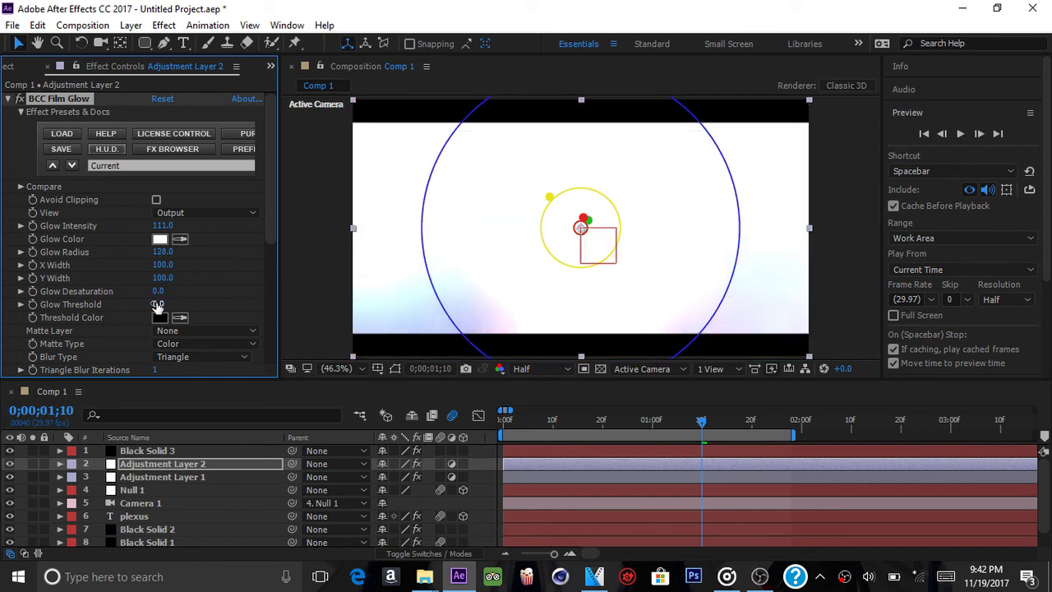
{"action": "left_click_drag", "start_coordinate": [157, 304], "coordinate": [178, 312]}
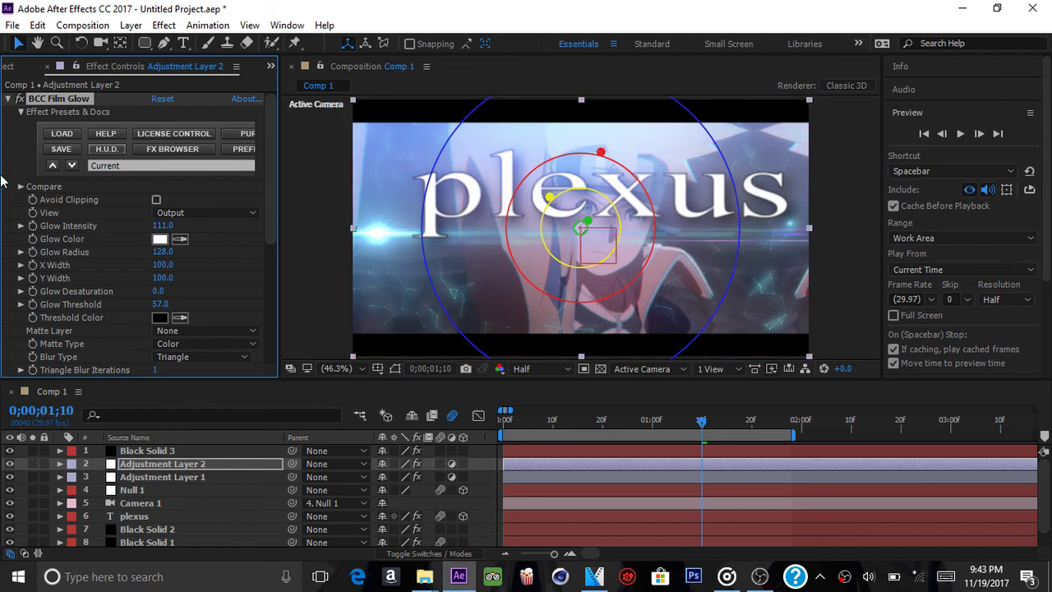
{"action": "left_click", "coordinate": [8, 99]}
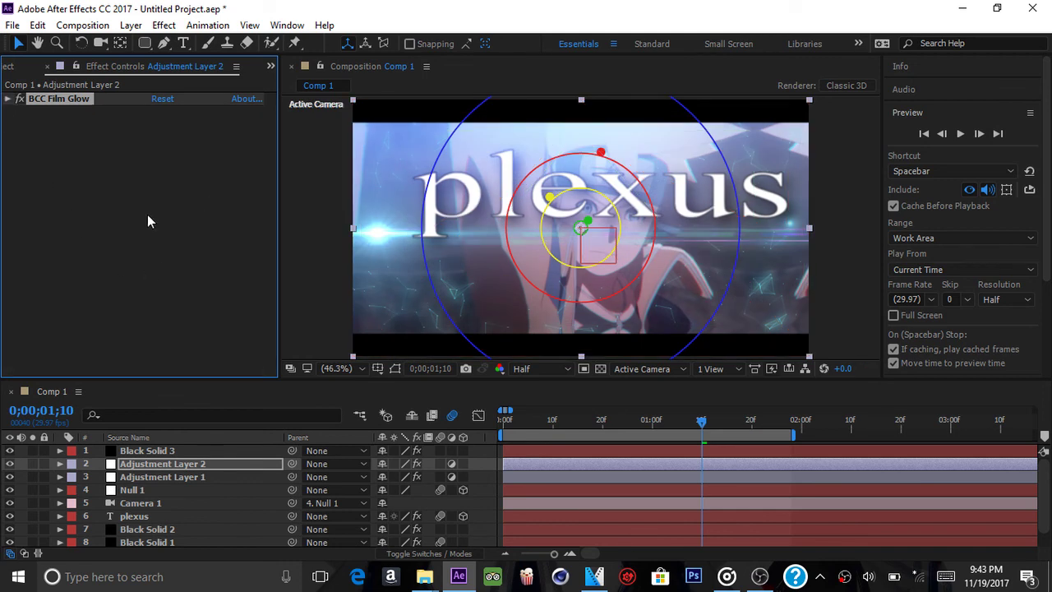
{"action": "left_click", "coordinate": [657, 420]}
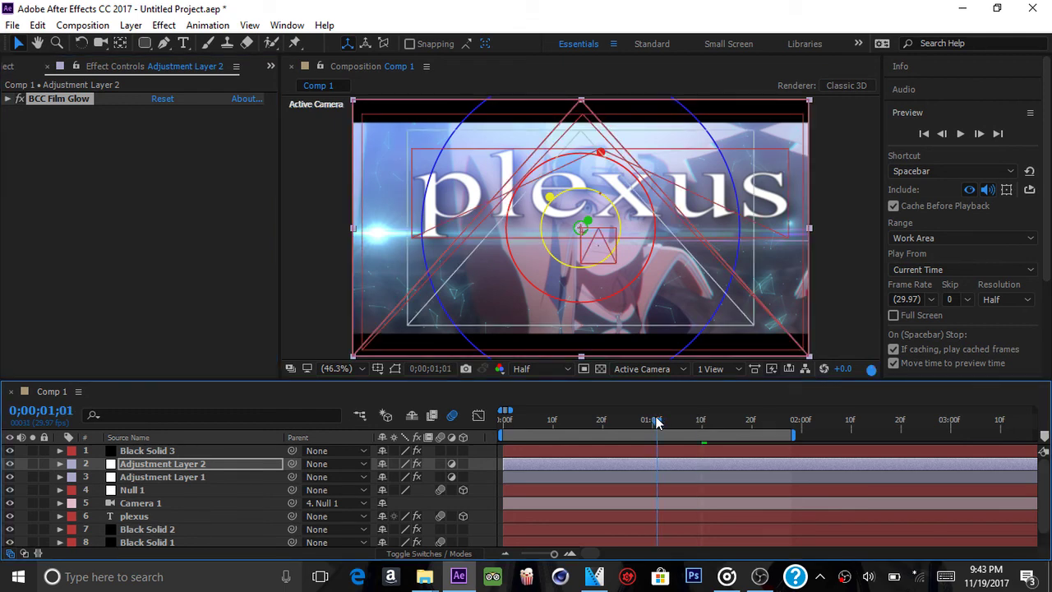
{"action": "left_click_drag", "start_coordinate": [657, 421], "coordinate": [592, 421]}
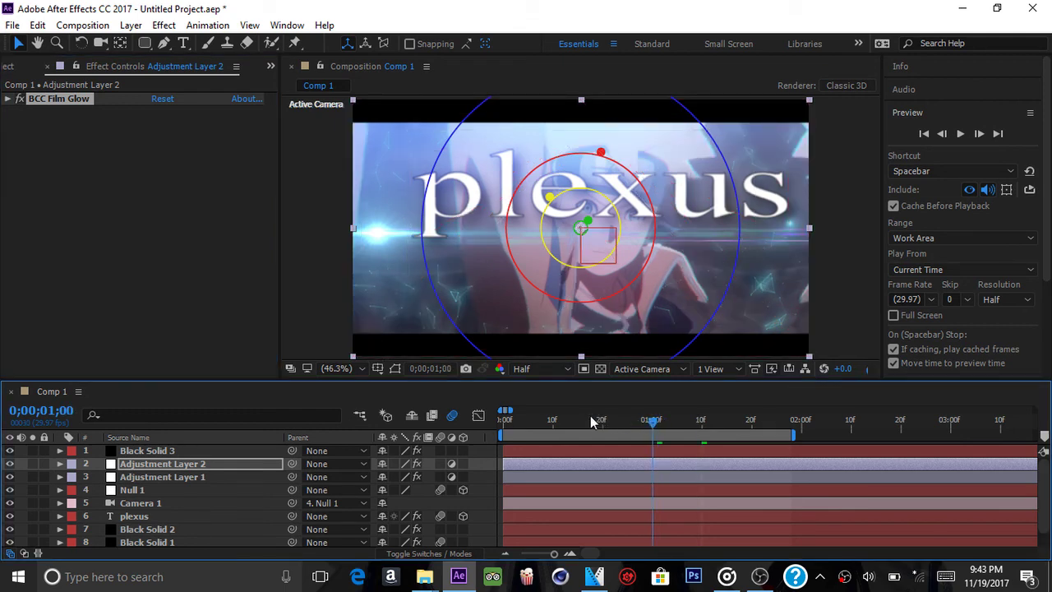
{"action": "left_click", "coordinate": [530, 431]}
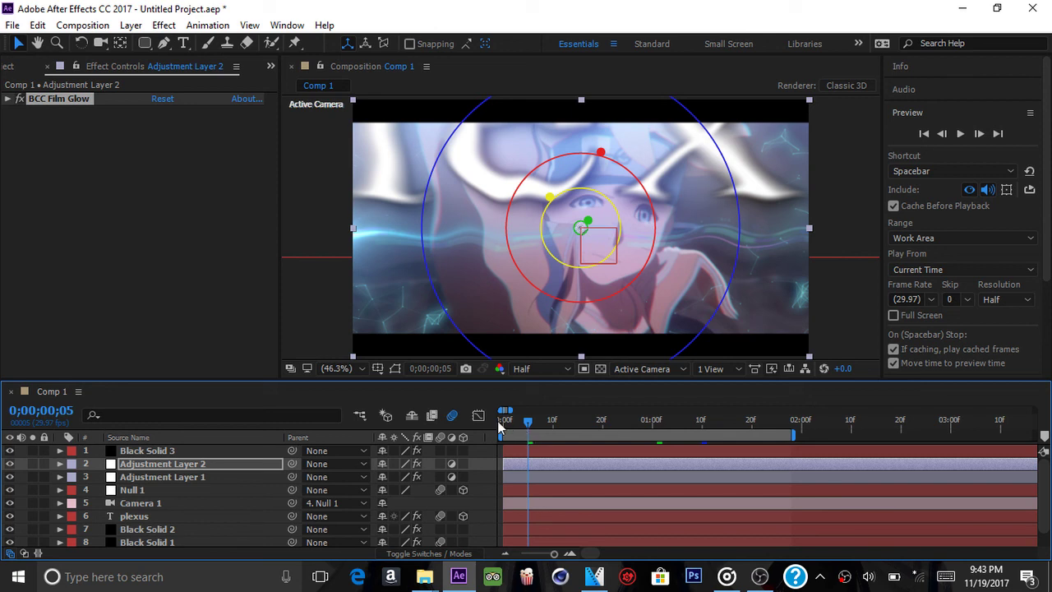
{"action": "left_click", "coordinate": [501, 423]}
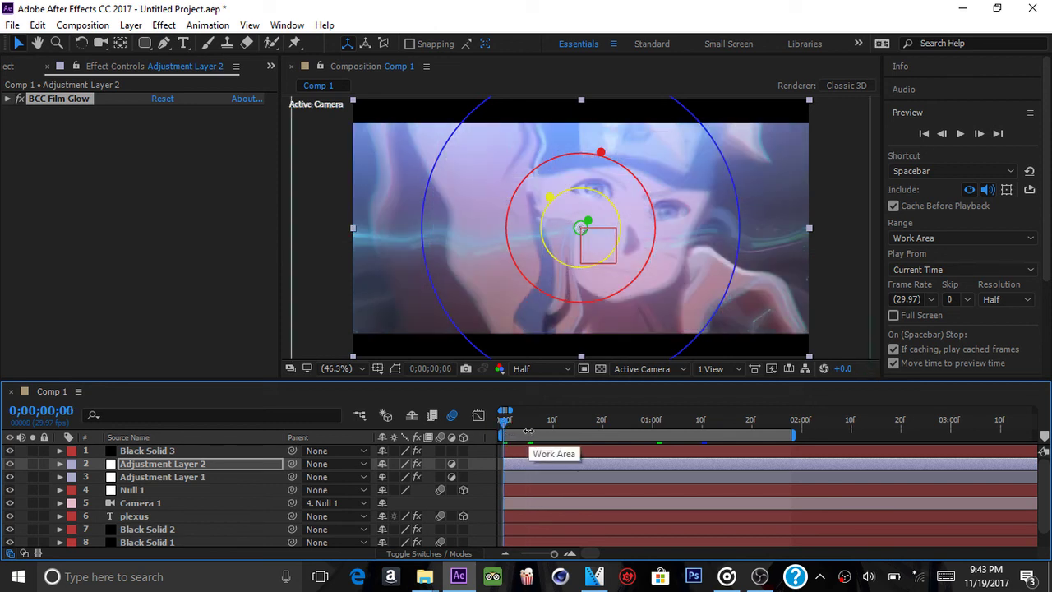
{"action": "left_click", "coordinate": [538, 428]}
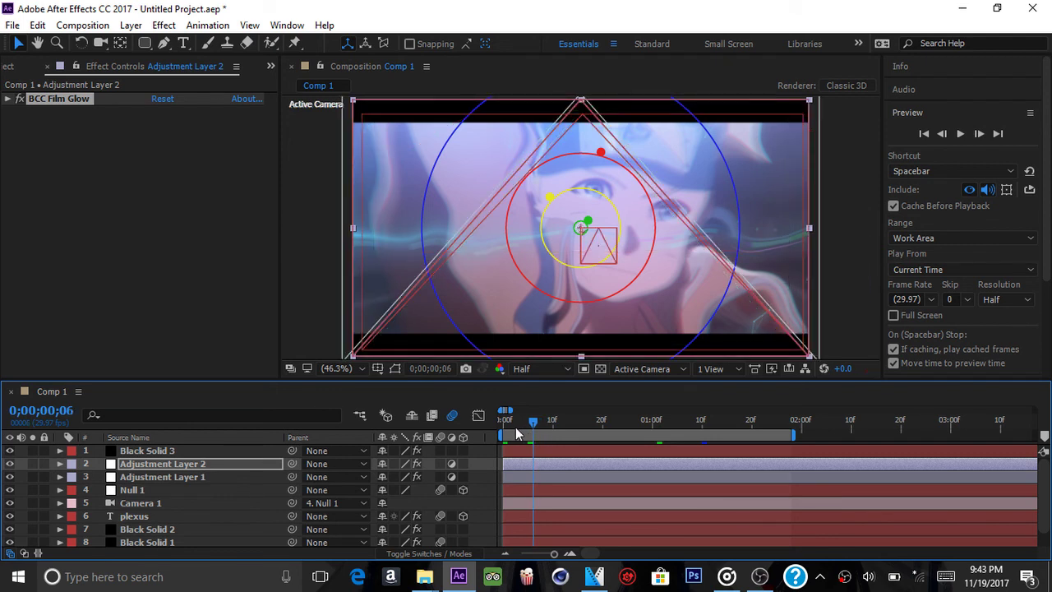
{"action": "left_click", "coordinate": [516, 433]}
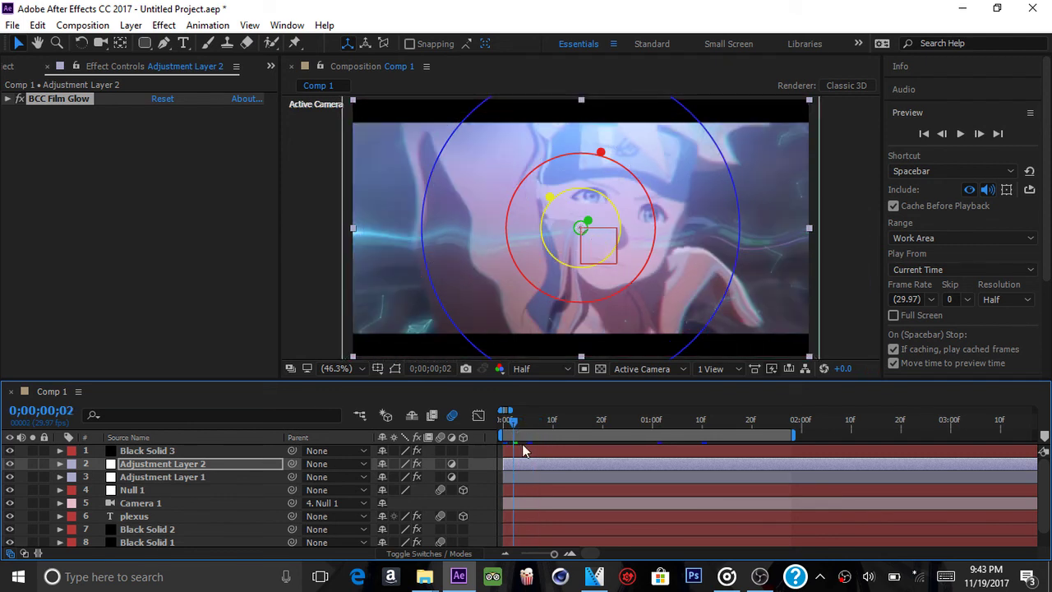
{"action": "left_click", "coordinate": [603, 423]}
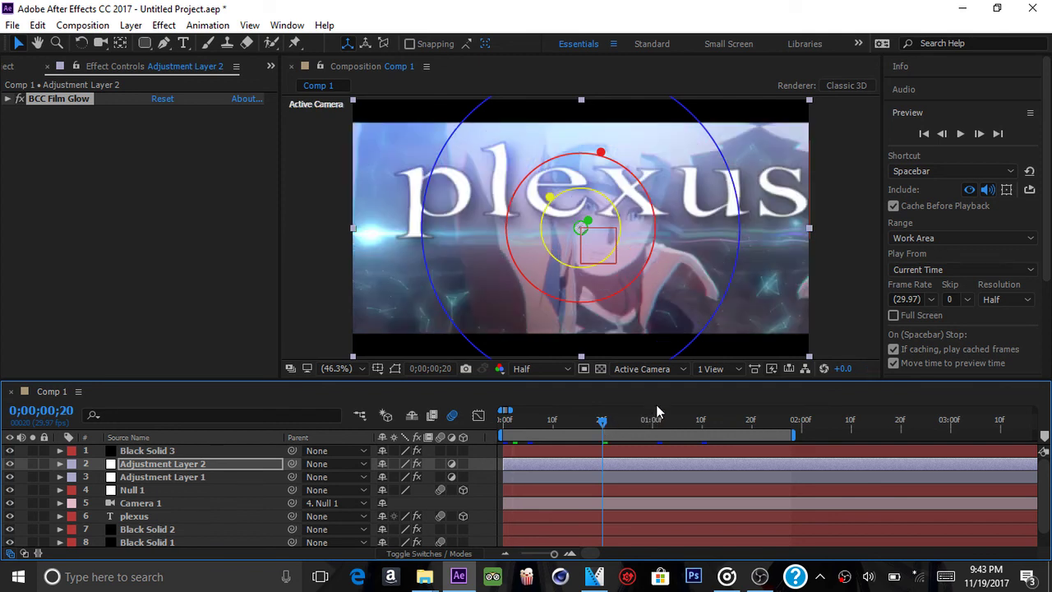
{"action": "left_click_drag", "start_coordinate": [681, 420], "coordinate": [706, 438]}
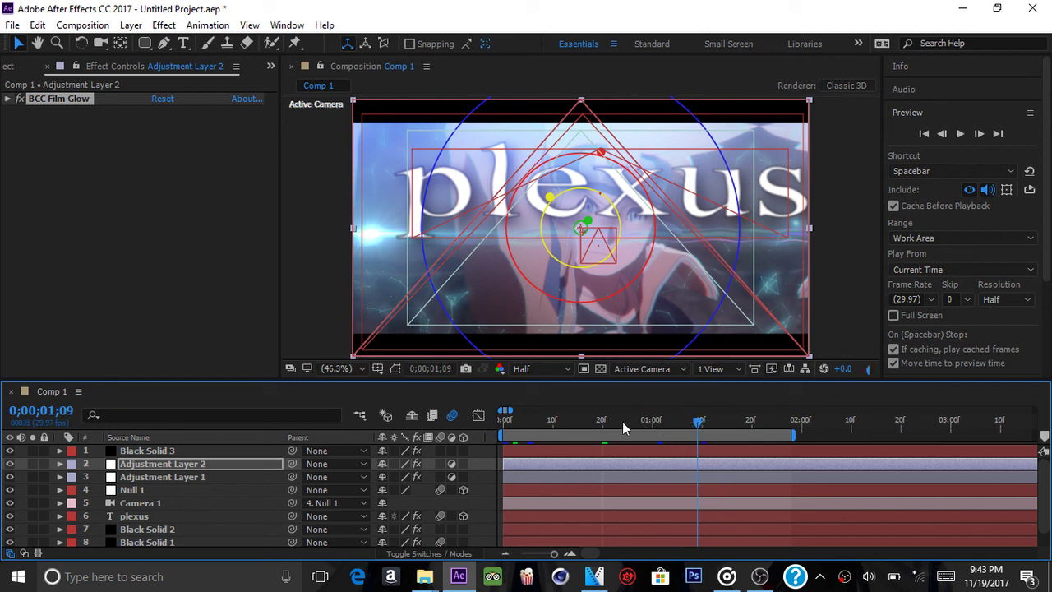